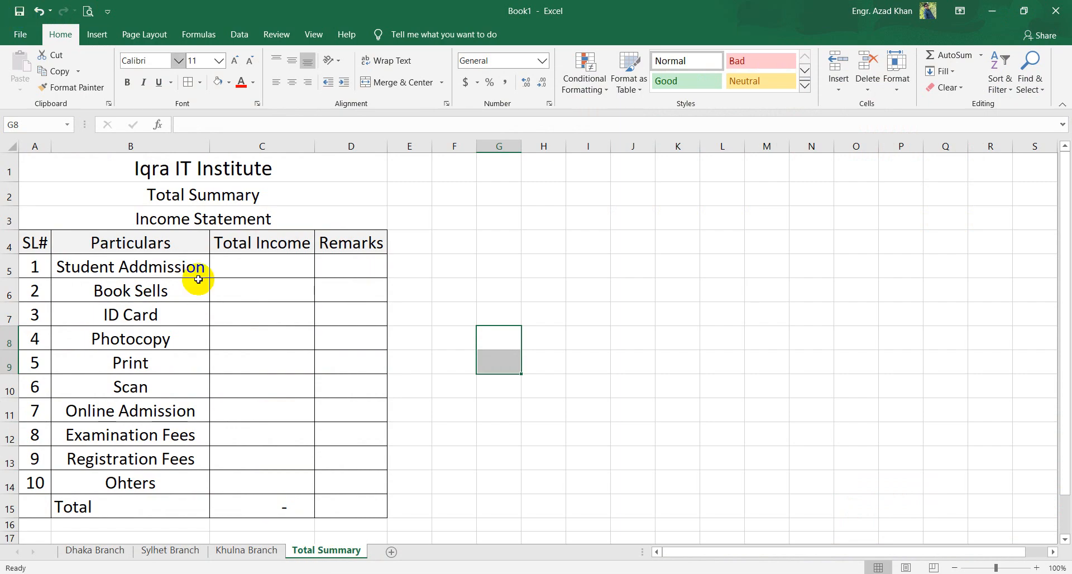
Review the income statements on the Dhaka, Sylhet and Khulna Branch sheets and the Total Income column on the Total Summary sheet
{"action": "left_click", "coordinate": [101, 553]}
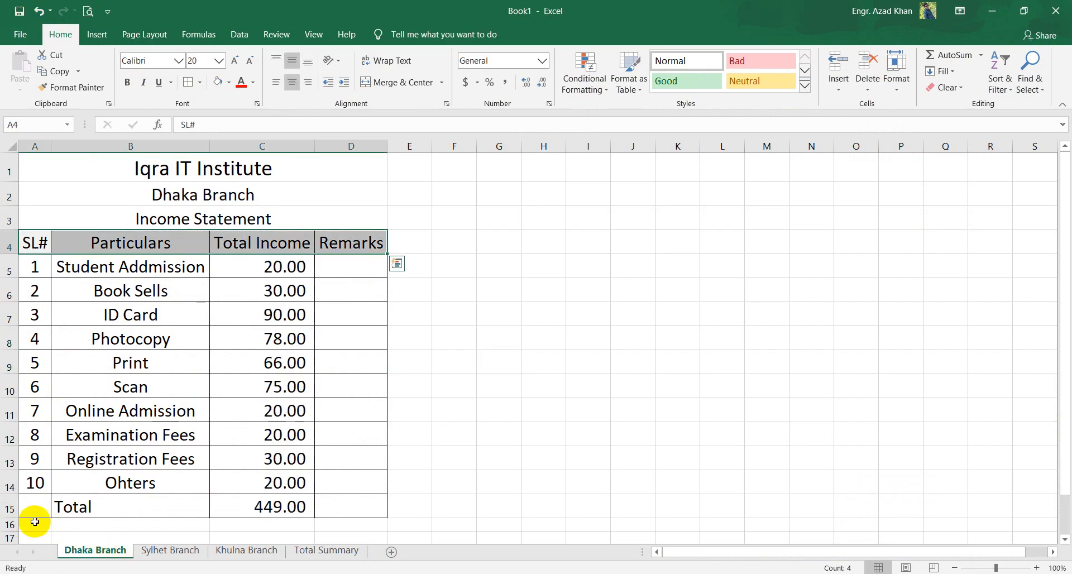
{"action": "left_click", "coordinate": [434, 305]}
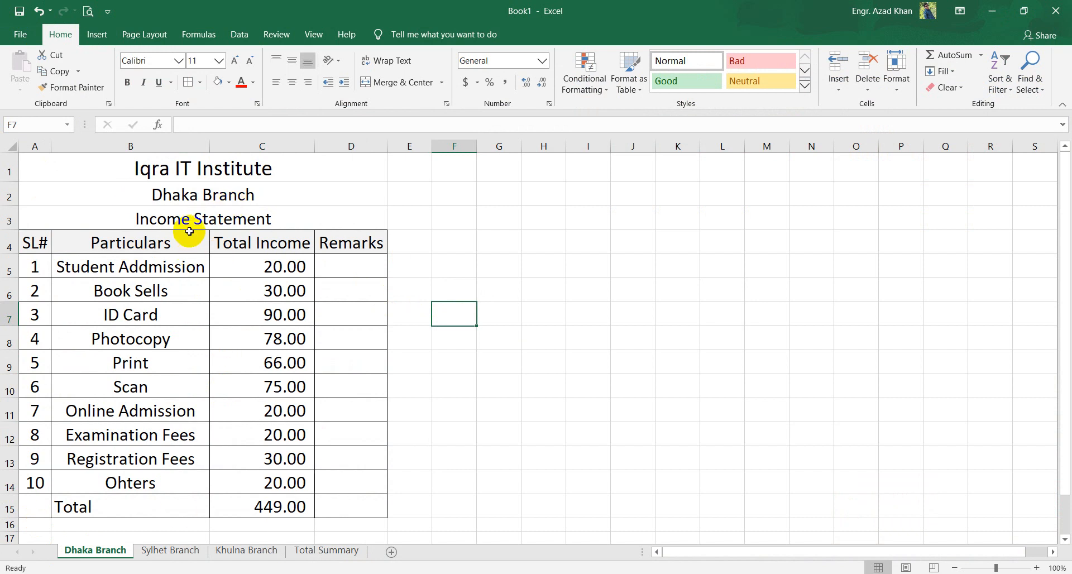
{"action": "left_click", "coordinate": [175, 557]}
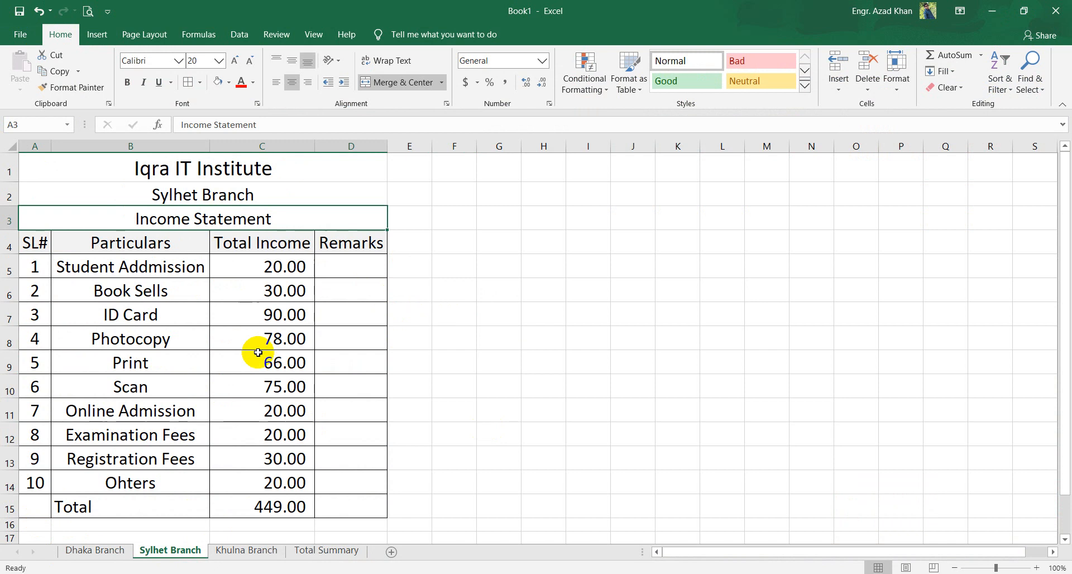
{"action": "left_click", "coordinate": [240, 551]}
{"action": "left_click", "coordinate": [333, 552]}
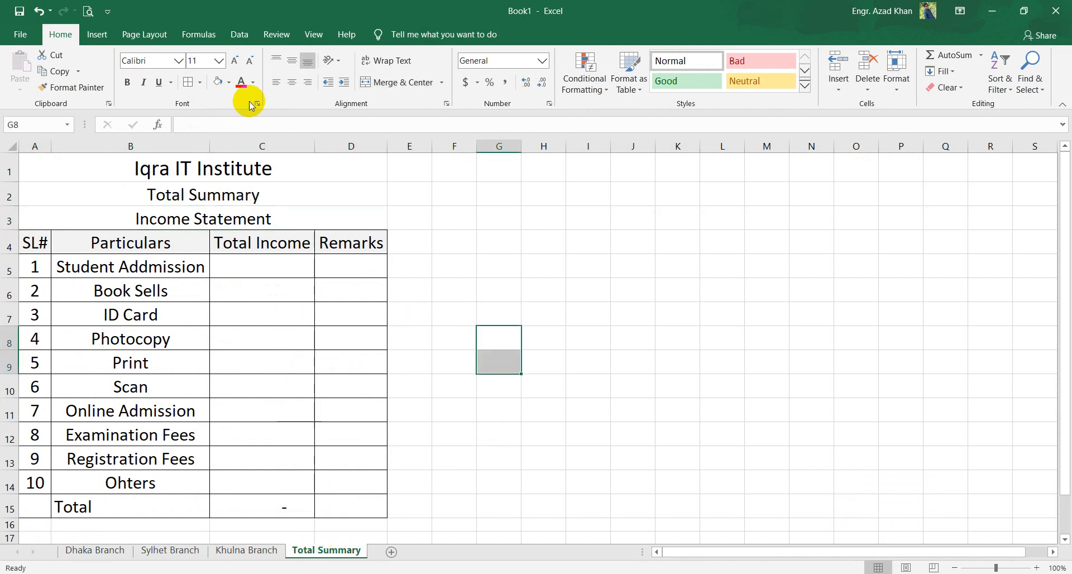
{"action": "left_click_drag", "start_coordinate": [274, 268], "coordinate": [268, 473]}
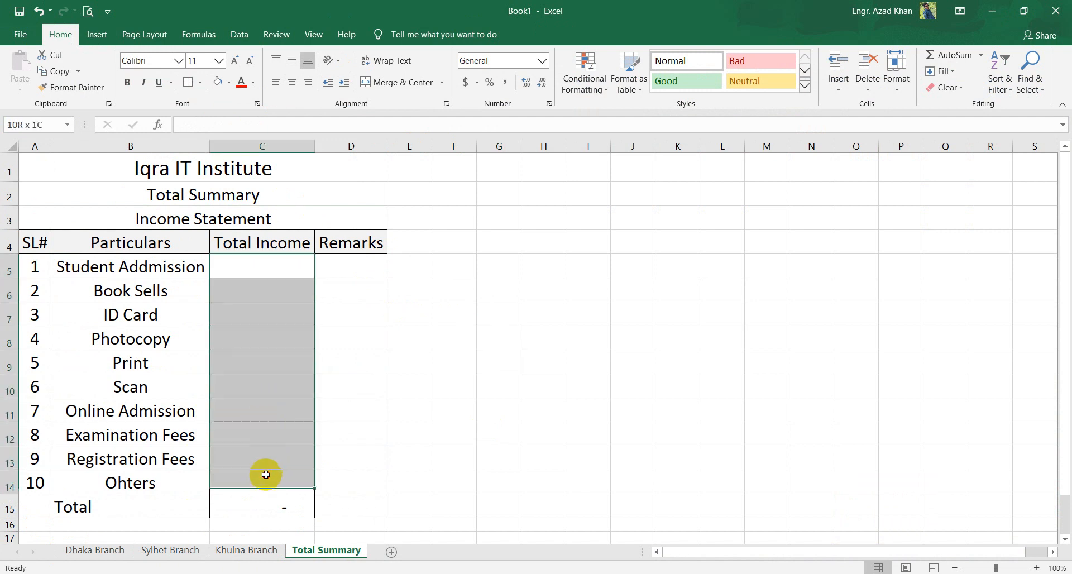
{"action": "left_click", "coordinate": [632, 314]}
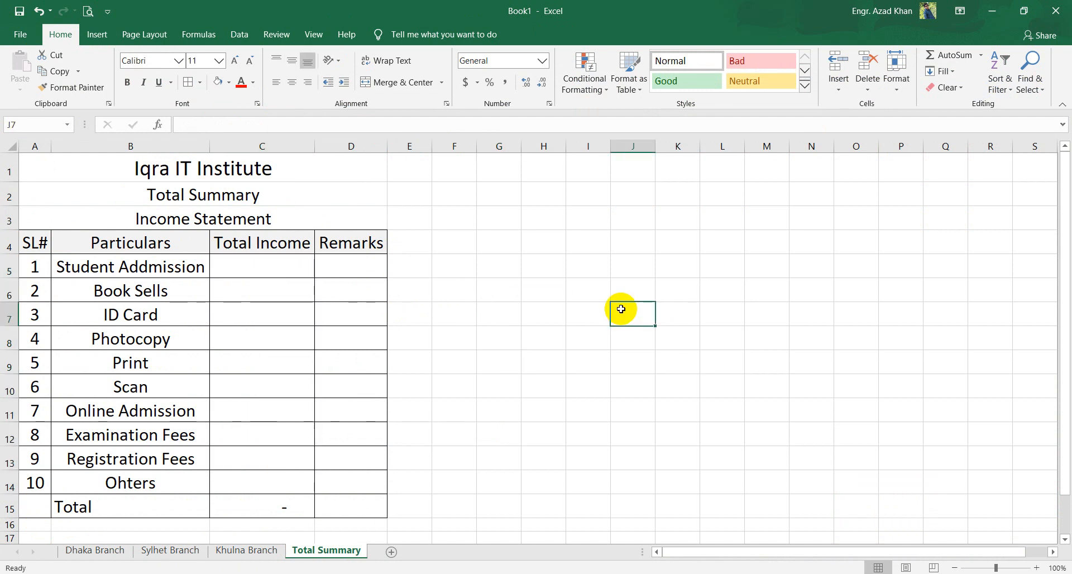
{"action": "left_click", "coordinate": [262, 261]}
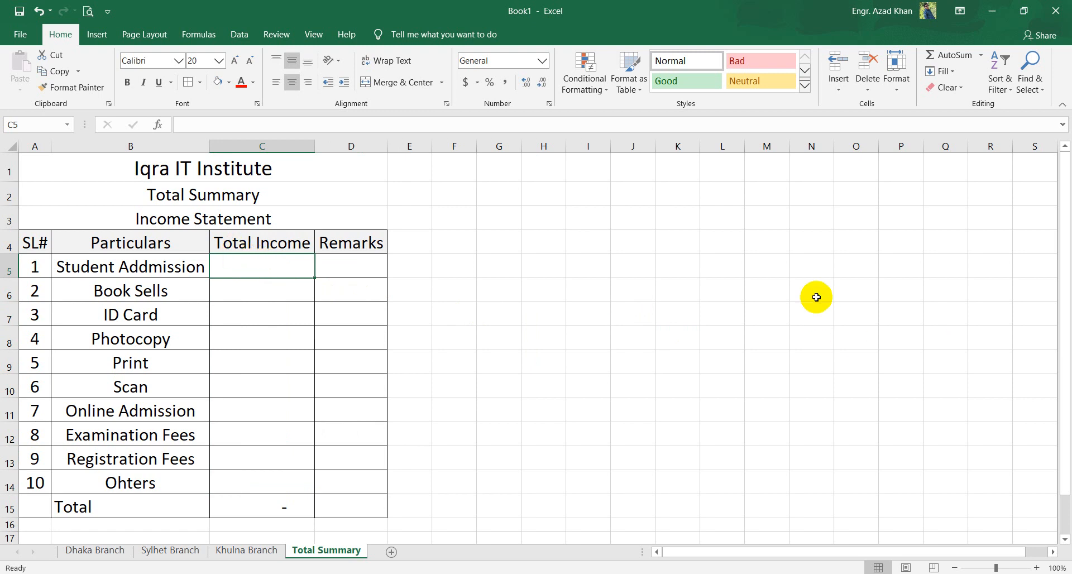
{"action": "left_click", "coordinate": [459, 290]}
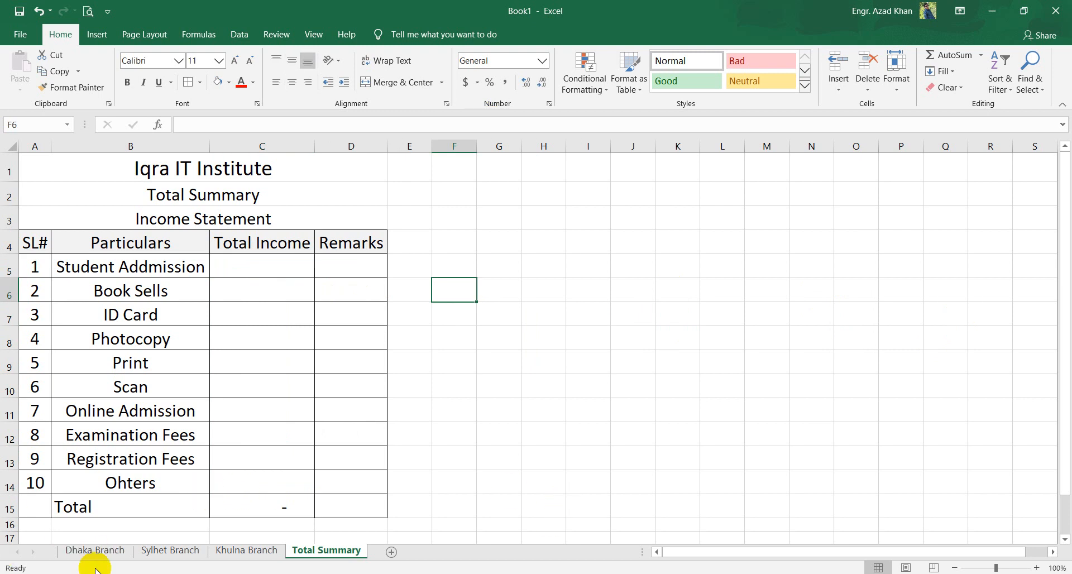
{"action": "left_click", "coordinate": [94, 551]}
{"action": "left_click", "coordinate": [170, 551]}
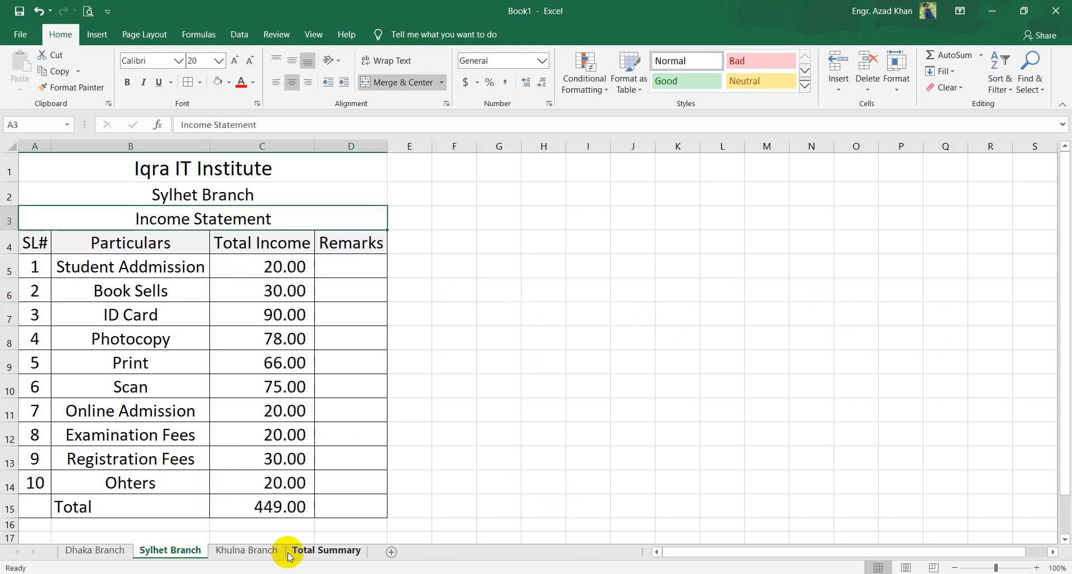
{"action": "left_click", "coordinate": [240, 550]}
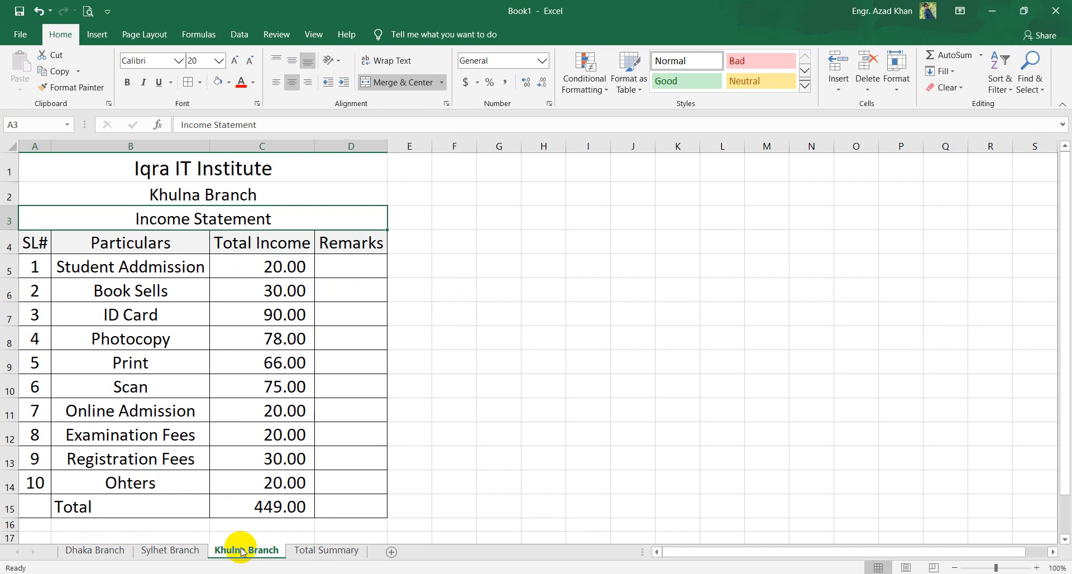
{"action": "left_click", "coordinate": [310, 550]}
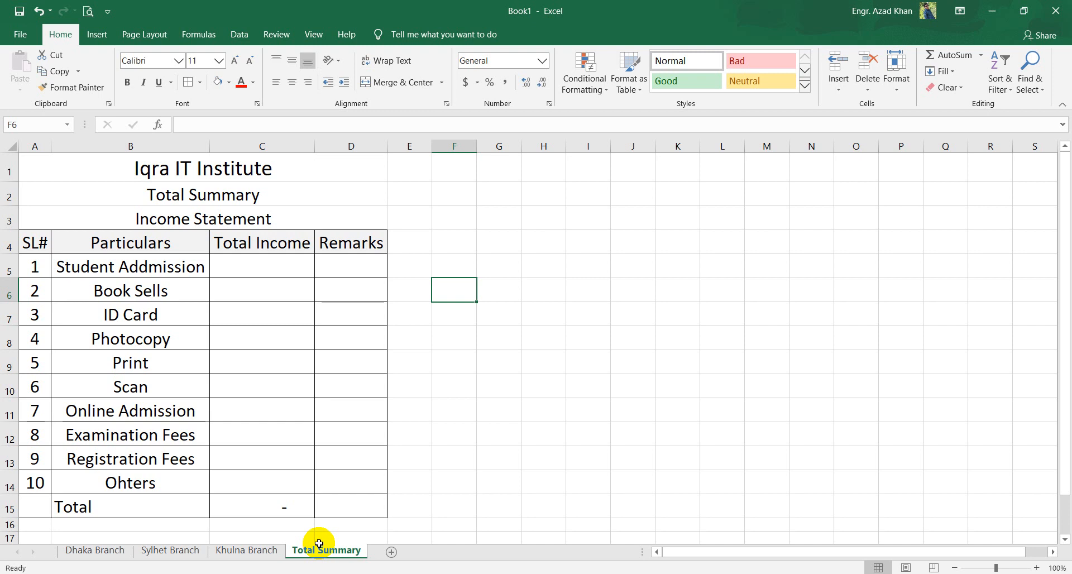
{"action": "left_click", "coordinate": [93, 550]}
{"action": "left_click", "coordinate": [169, 550]}
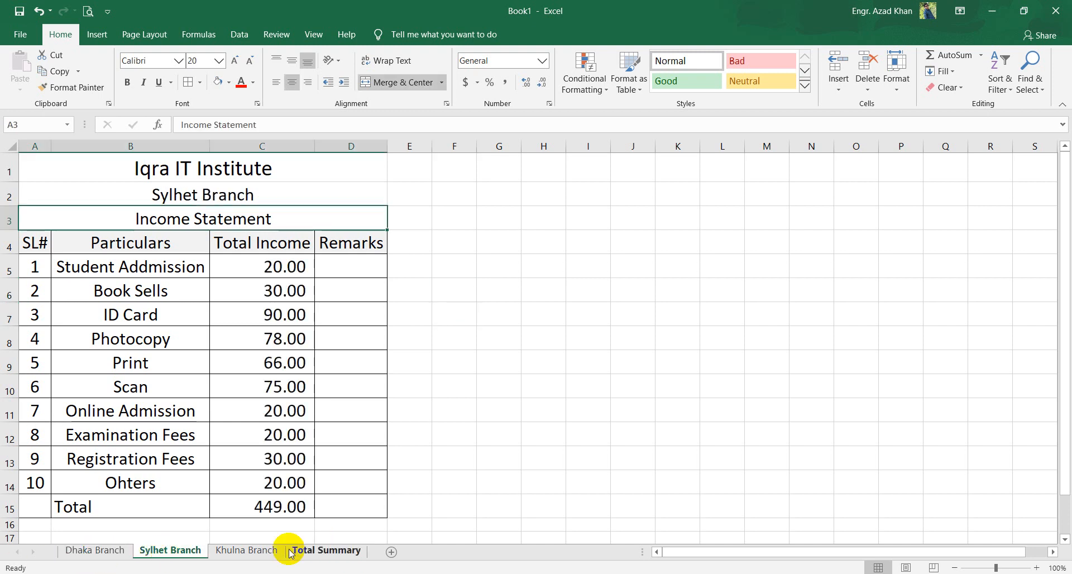
{"action": "left_click", "coordinate": [245, 551]}
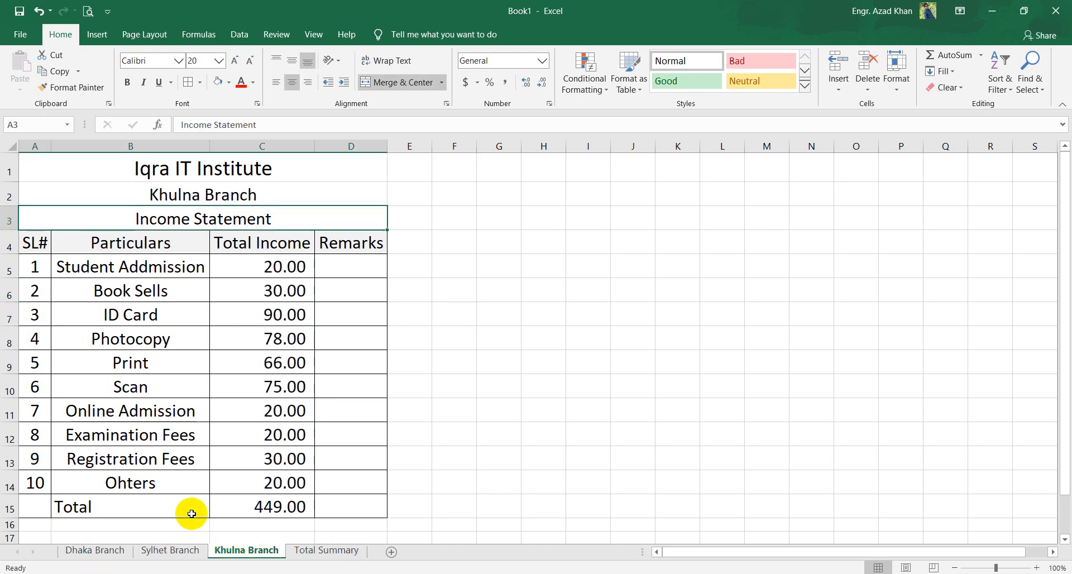
{"action": "left_click", "coordinate": [329, 551]}
{"action": "left_click_drag", "start_coordinate": [263, 266], "coordinate": [259, 476]}
{"action": "left_click", "coordinate": [569, 408]}
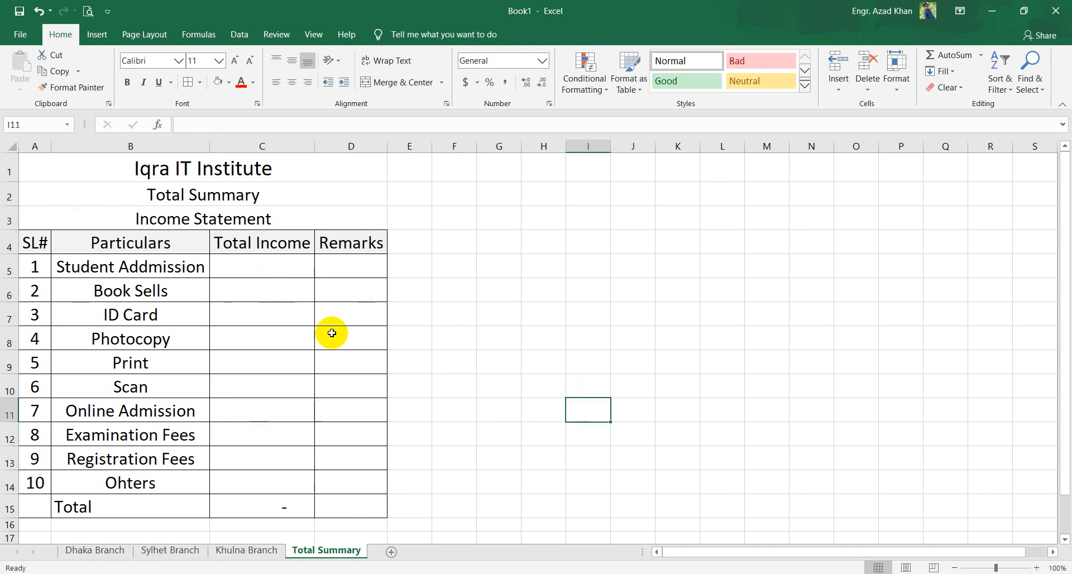
Start a Sum consolidation into C5:C14 of the Total Summary sheet and add 'Dhaka Branch'!$C$5:$C$14 as its first reference
{"action": "left_click_drag", "start_coordinate": [277, 270], "coordinate": [267, 482]}
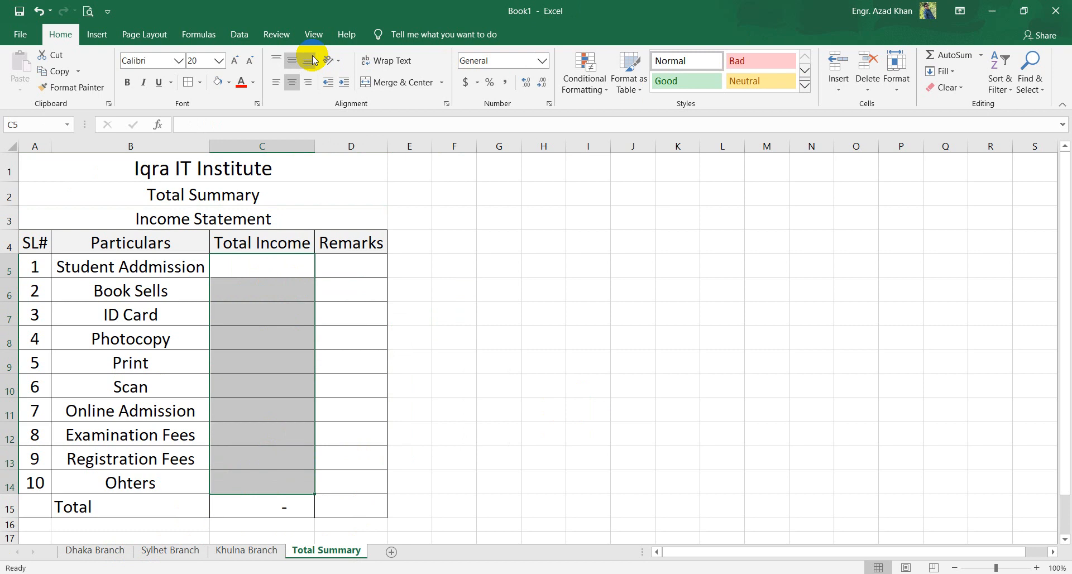
{"action": "left_click", "coordinate": [249, 37]}
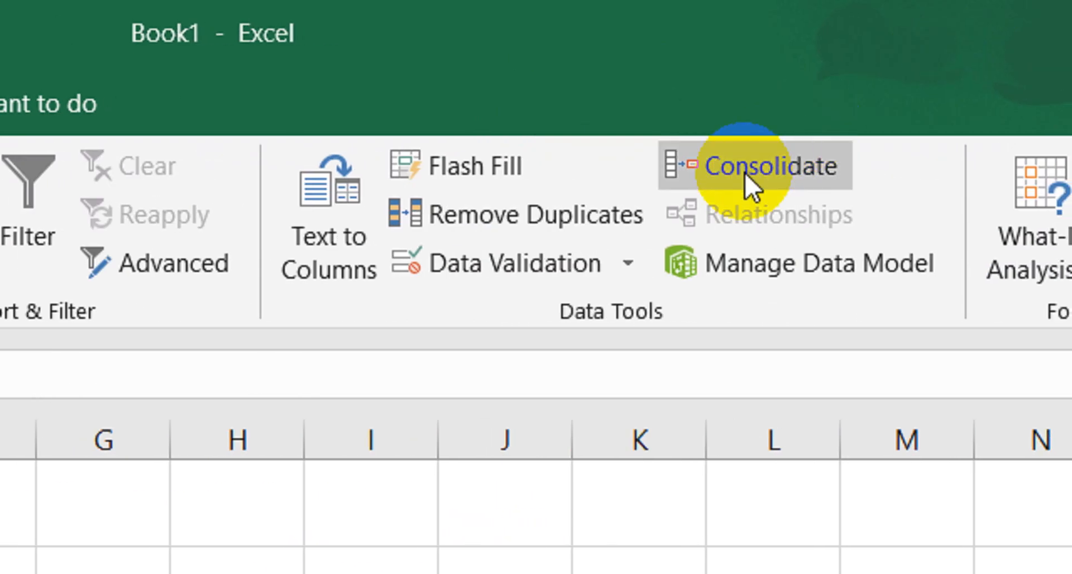
{"action": "left_click", "coordinate": [756, 162]}
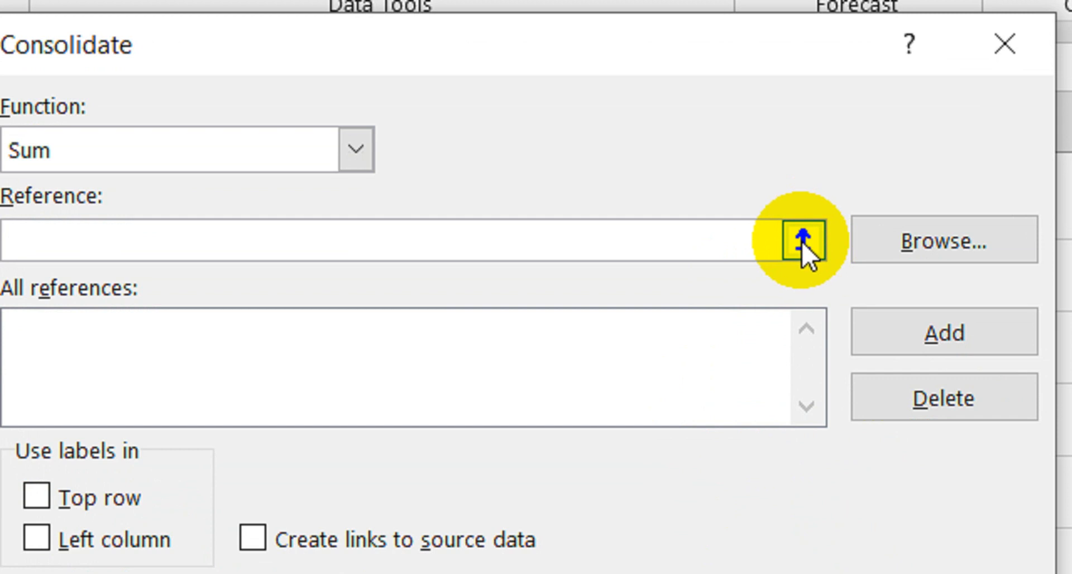
{"action": "left_click", "coordinate": [802, 241]}
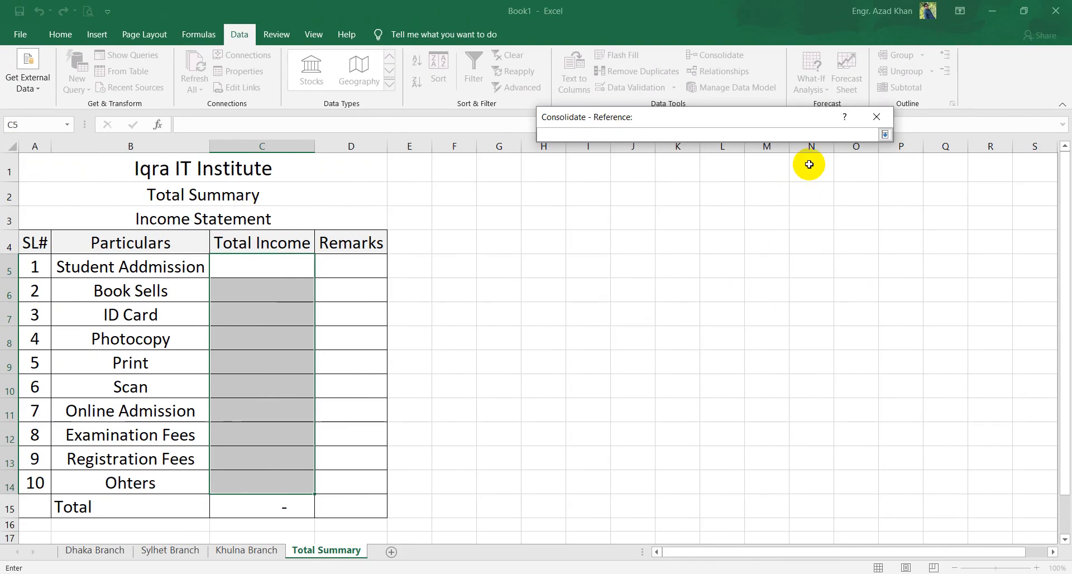
{"action": "left_click", "coordinate": [95, 550]}
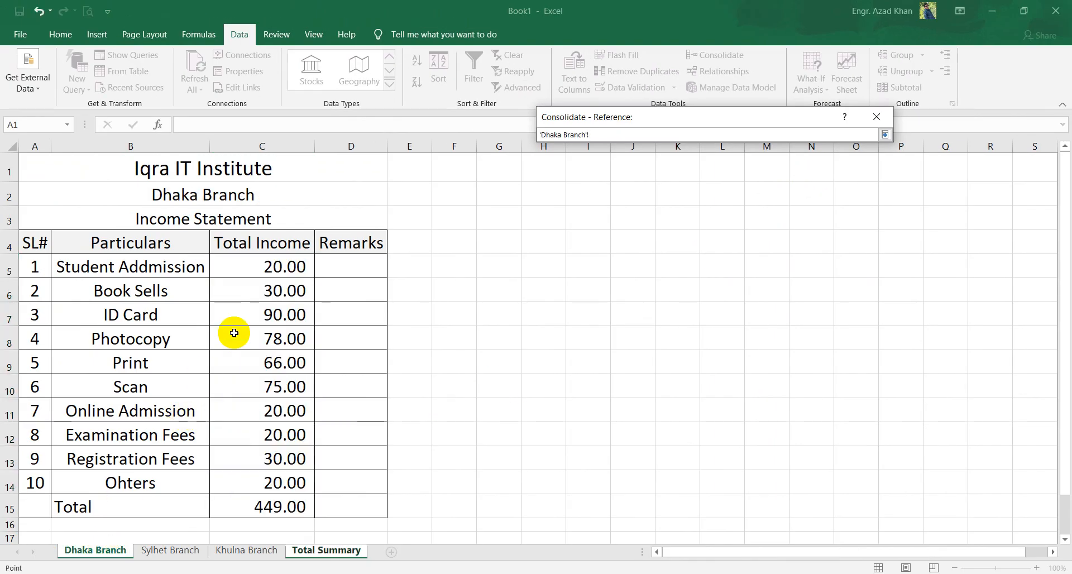
{"action": "left_click_drag", "start_coordinate": [266, 265], "coordinate": [283, 478]}
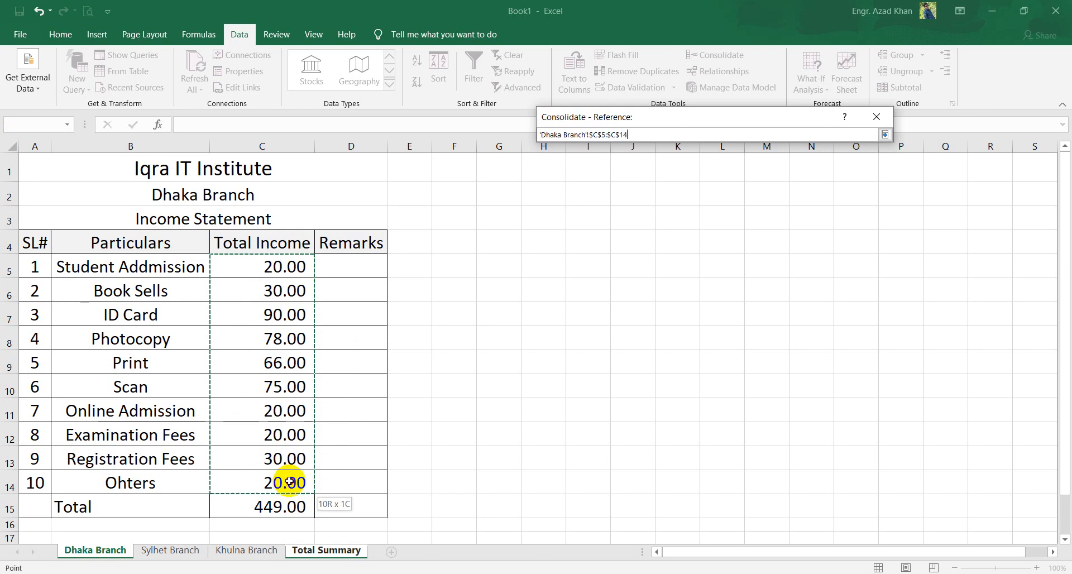
{"action": "left_click", "coordinate": [885, 135]}
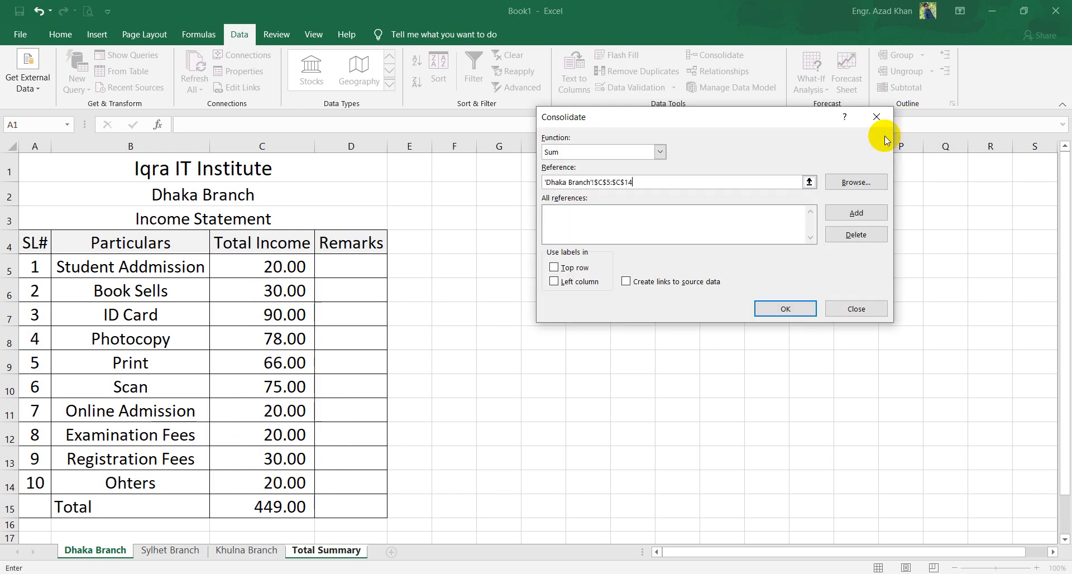
{"action": "left_click", "coordinate": [856, 213]}
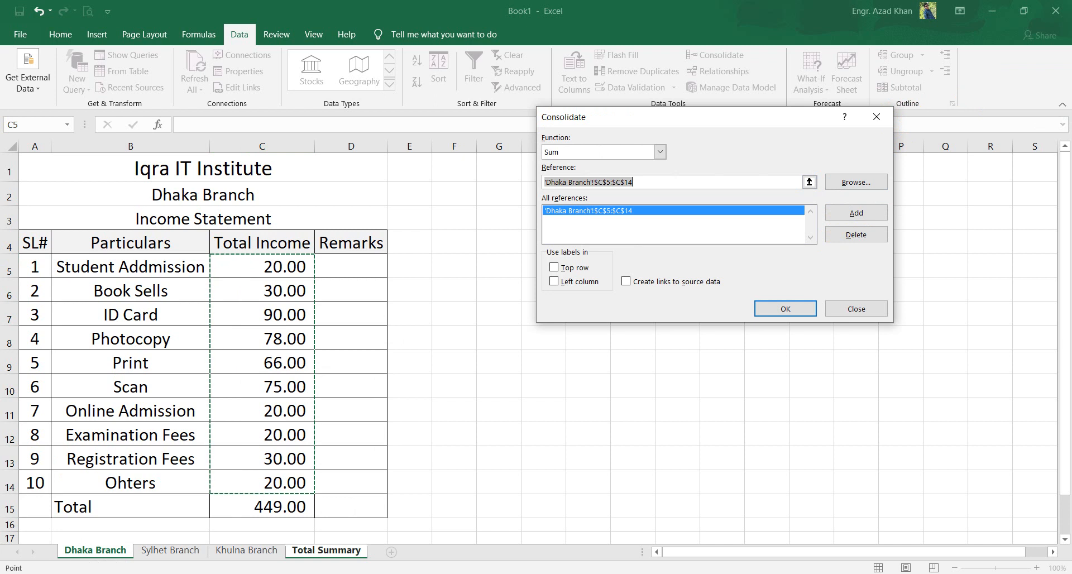
Add the C5:C14 ranges of the Sylhet Branch and Khulna Branch sheets to the consolidation references
{"action": "left_click", "coordinate": [165, 555]}
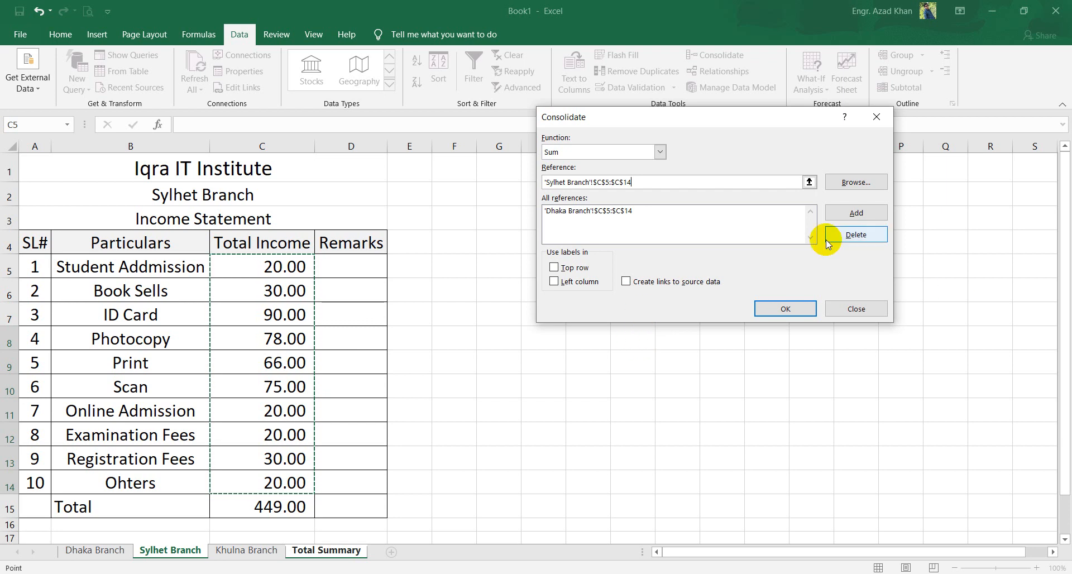
{"action": "left_click", "coordinate": [859, 213]}
{"action": "left_click", "coordinate": [230, 550]}
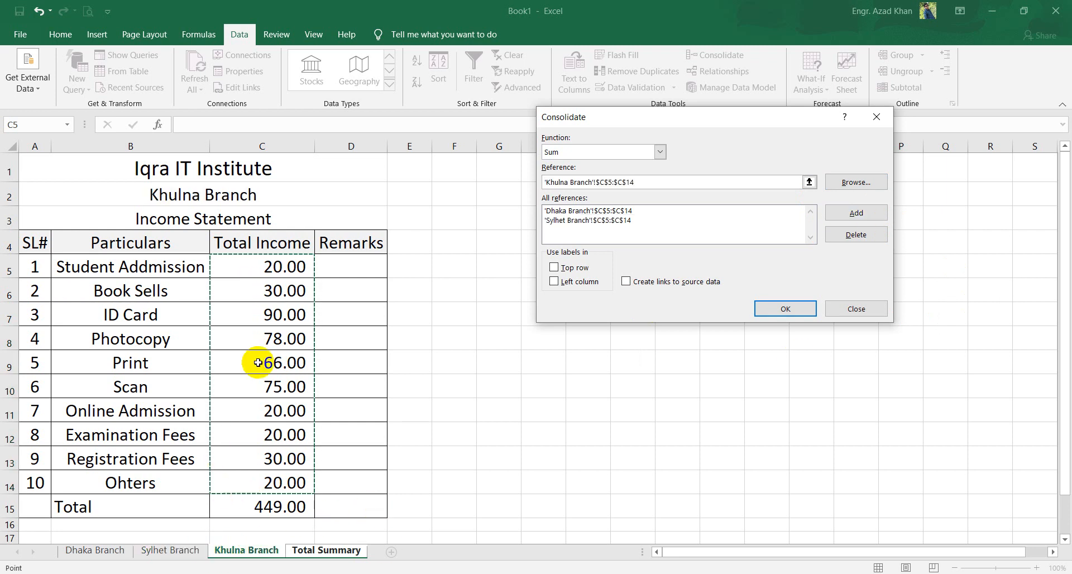
{"action": "left_click", "coordinate": [863, 213]}
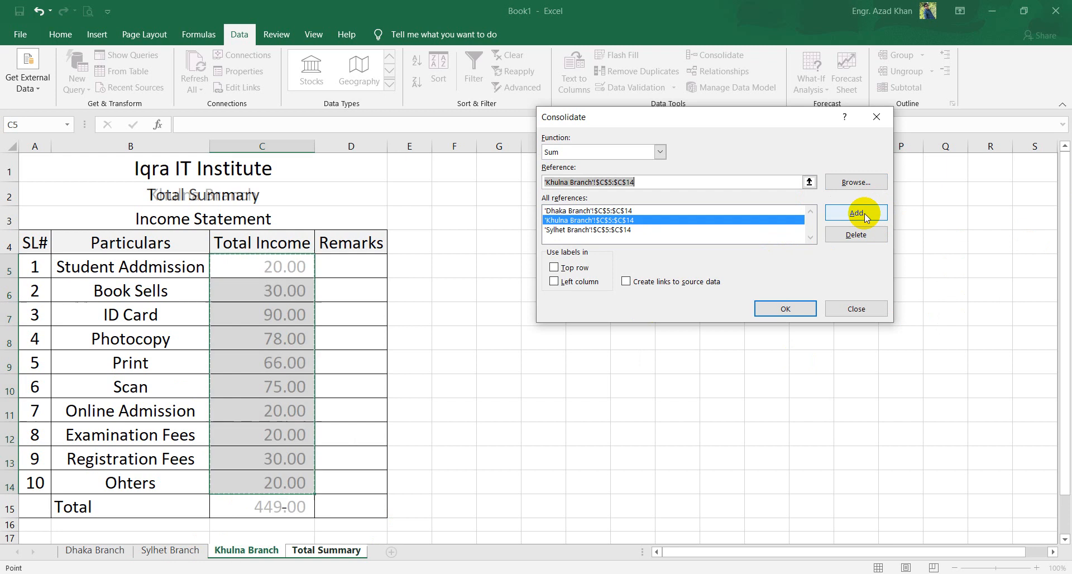
Run the consolidation to fill the Total Income cells on the Total Summary sheet with the sums of the three branches
{"action": "left_click", "coordinate": [322, 551]}
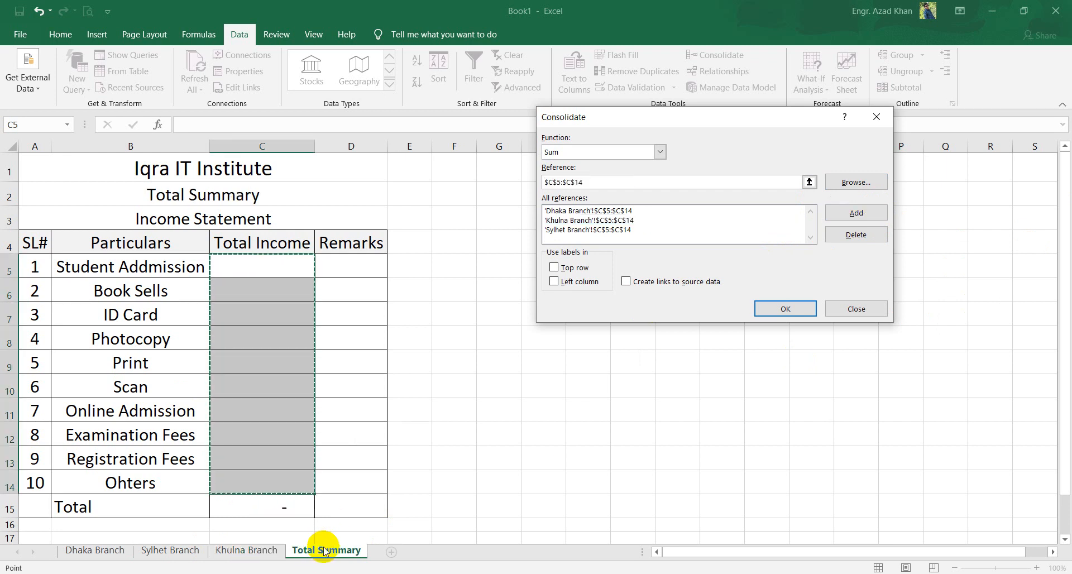
{"action": "left_click", "coordinate": [268, 506]}
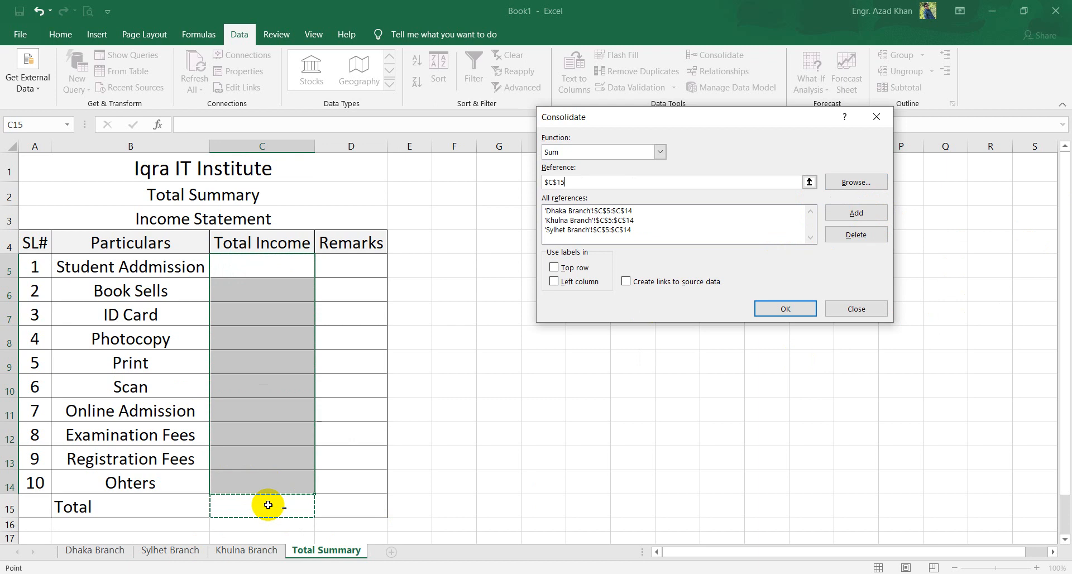
{"action": "left_click", "coordinate": [786, 308]}
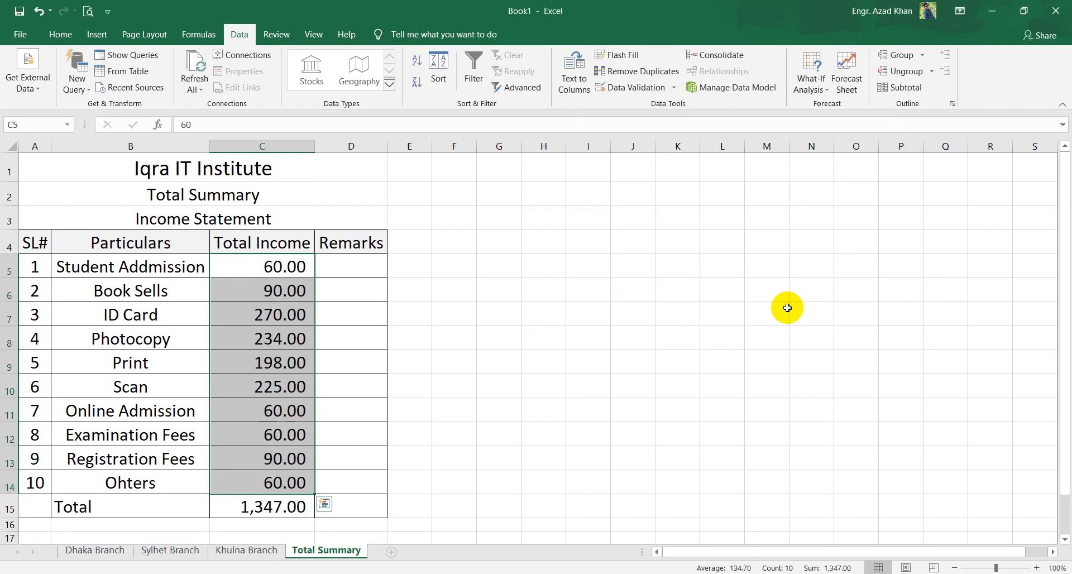
Compare the Student Addmission income on the Total Summary sheet with the same cell on the three branch sheets
{"action": "left_click", "coordinate": [283, 266]}
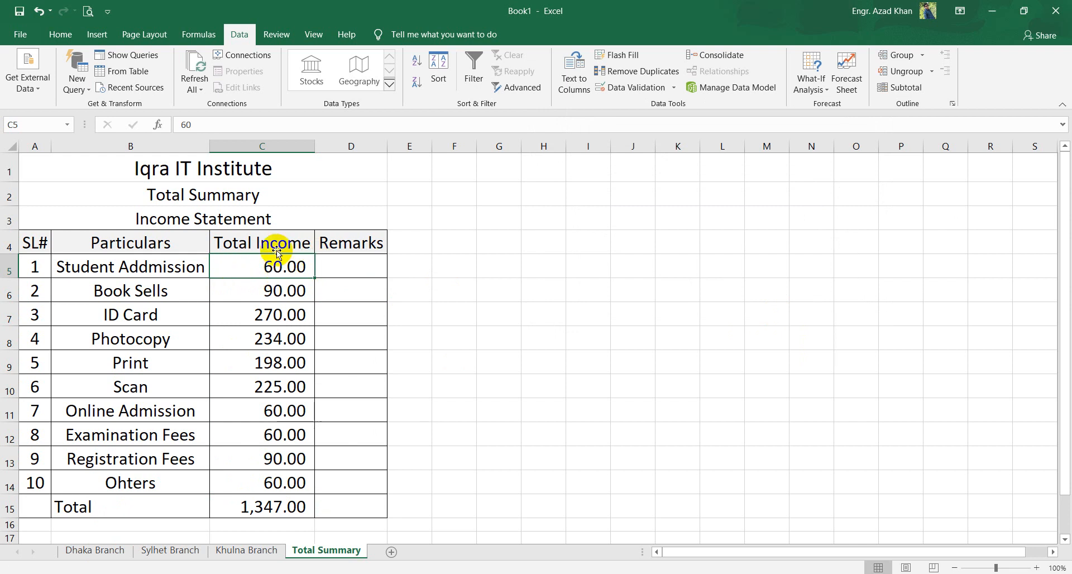
{"action": "left_click", "coordinate": [77, 554]}
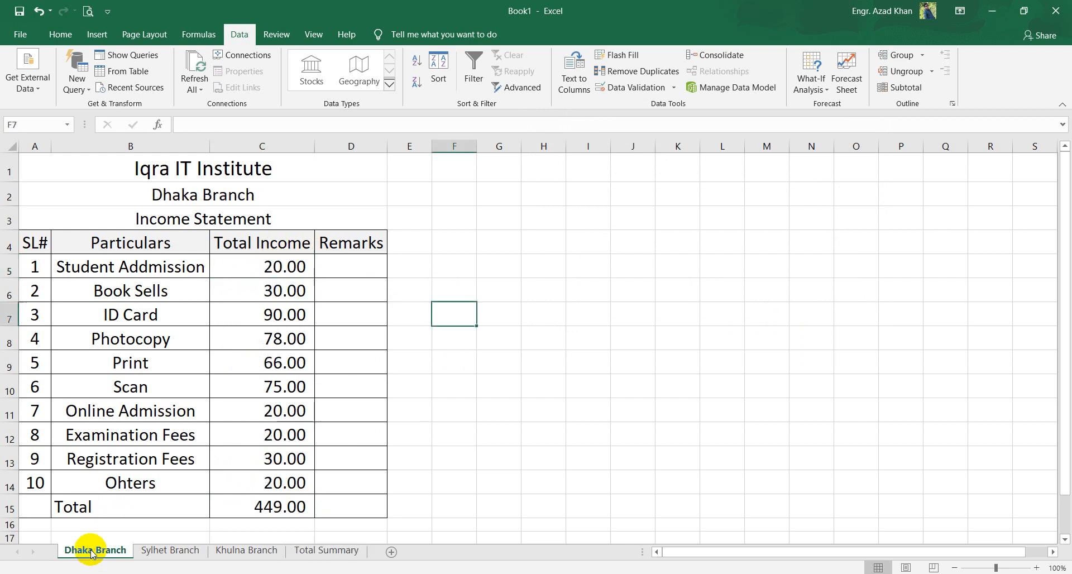
{"action": "left_click", "coordinate": [269, 272]}
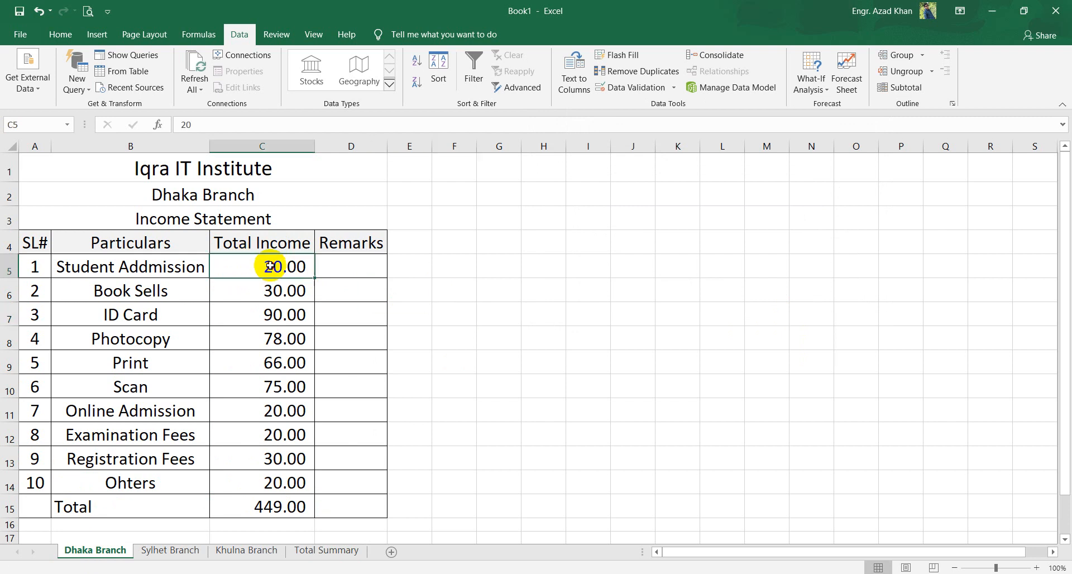
{"action": "left_click", "coordinate": [185, 554]}
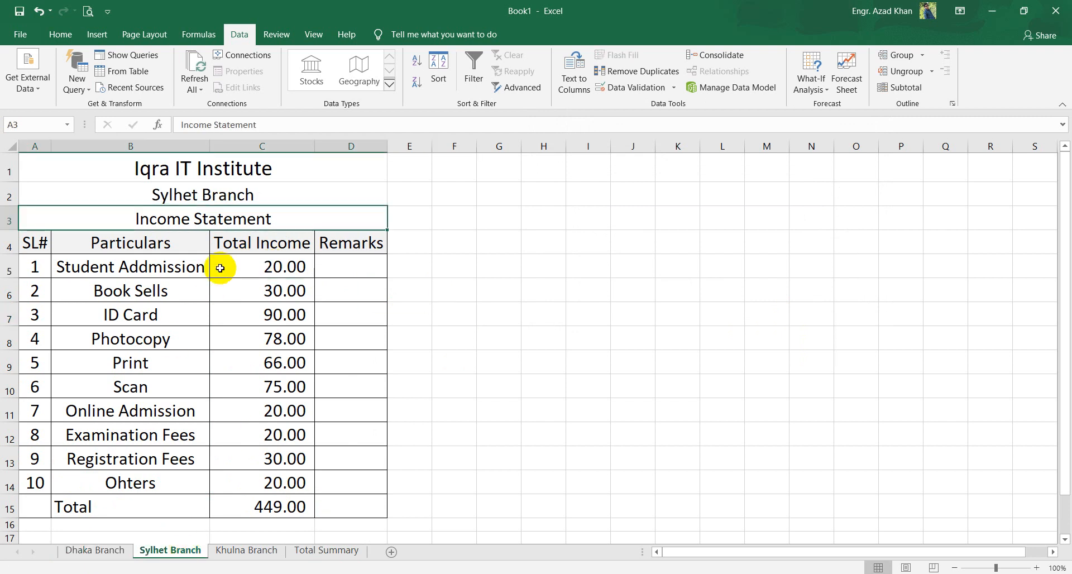
{"action": "left_click", "coordinate": [234, 551]}
{"action": "left_click", "coordinate": [268, 267]}
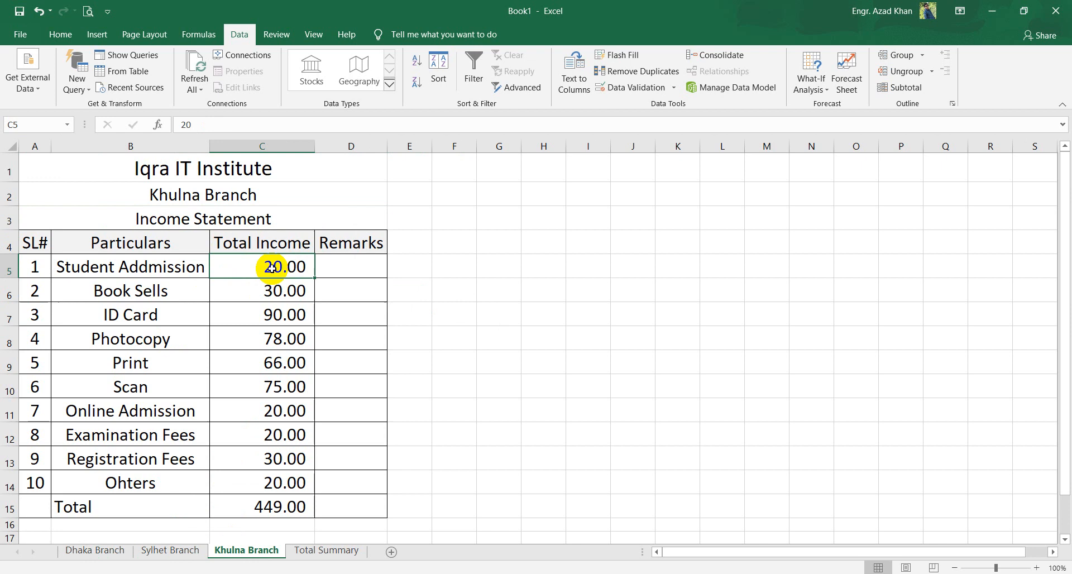
{"action": "left_click", "coordinate": [306, 550]}
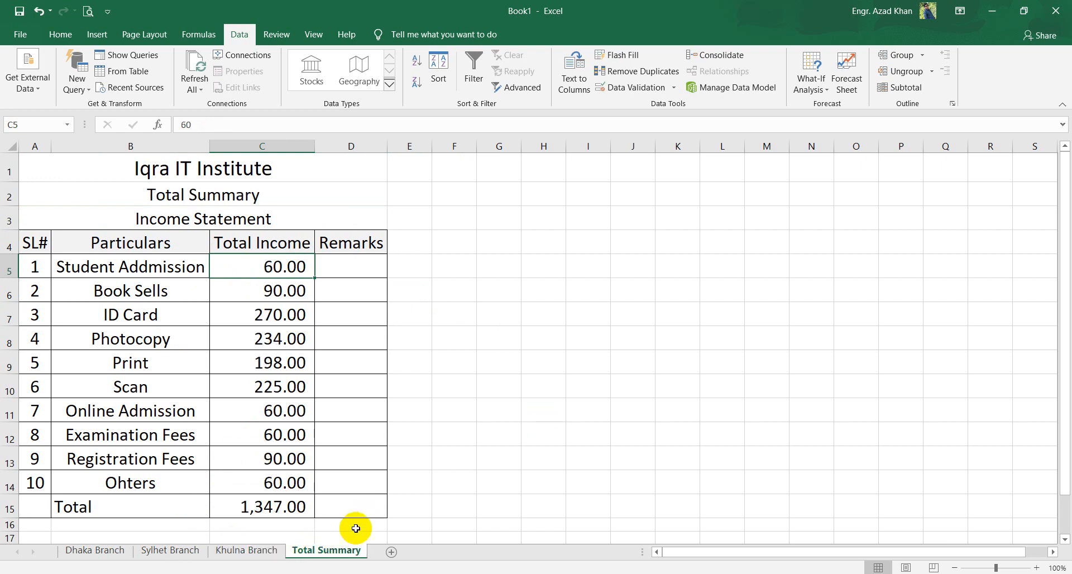
Delete the Total Summary, Khulna Branch and Sylhet Branch sheets, keeping only the Dhaka Branch sheet
{"action": "right_click", "coordinate": [336, 551]}
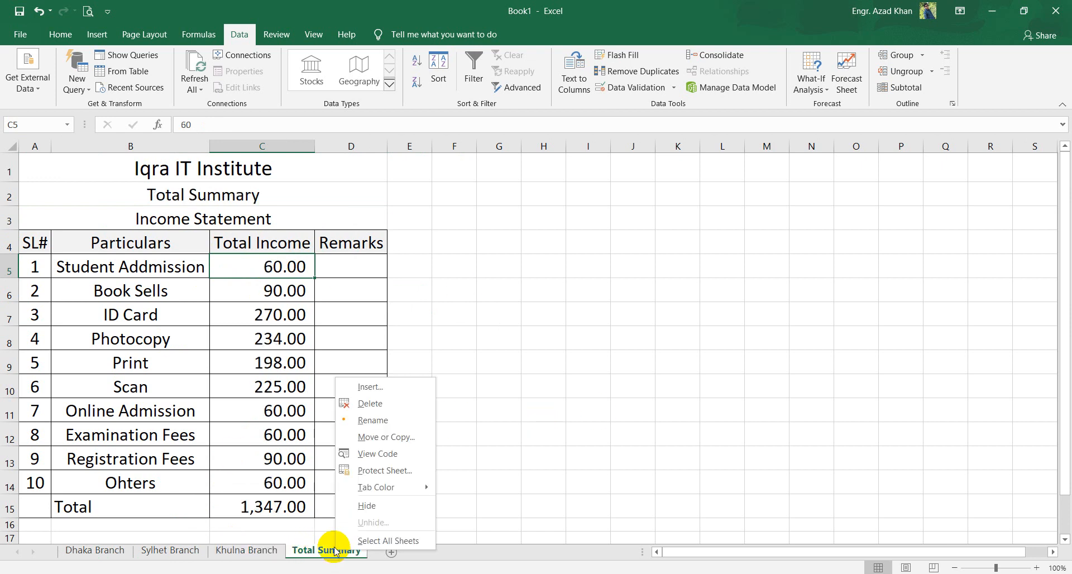
{"action": "left_click", "coordinate": [383, 406]}
{"action": "left_click", "coordinate": [516, 332]}
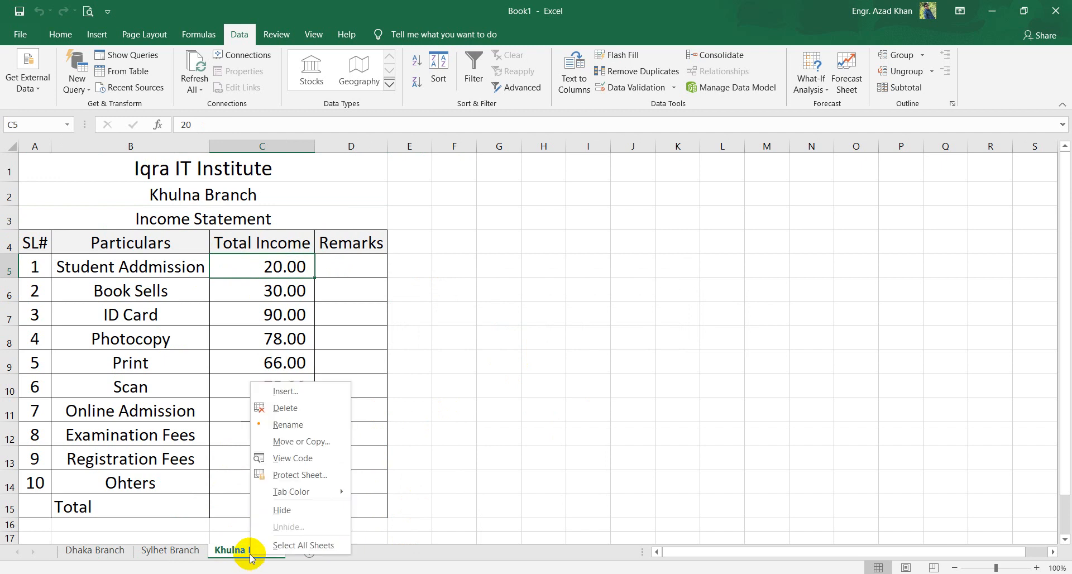
{"action": "left_click", "coordinate": [283, 408]}
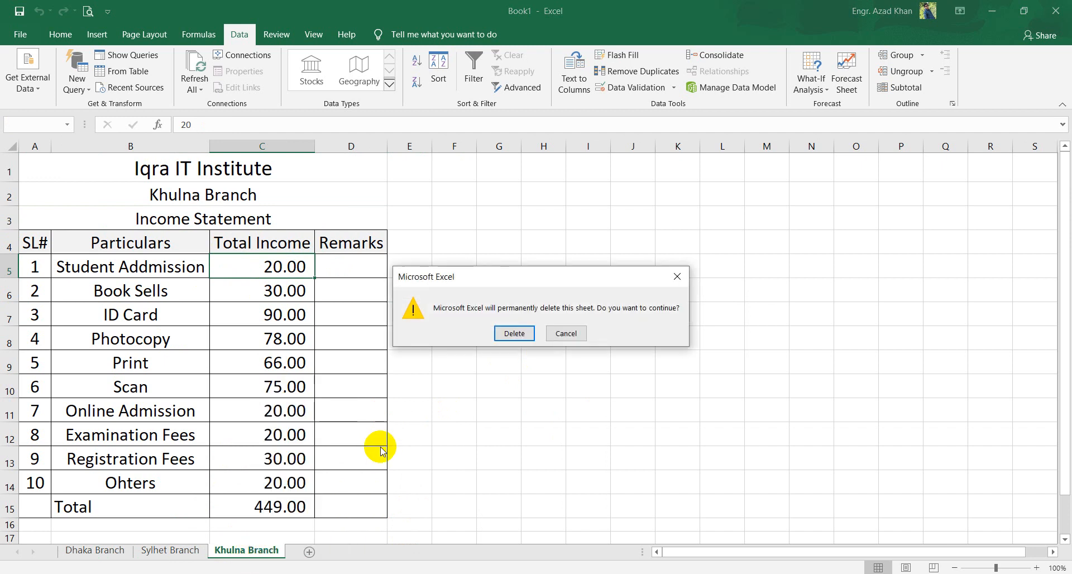
{"action": "left_click", "coordinate": [514, 334]}
{"action": "right_click", "coordinate": [172, 552]}
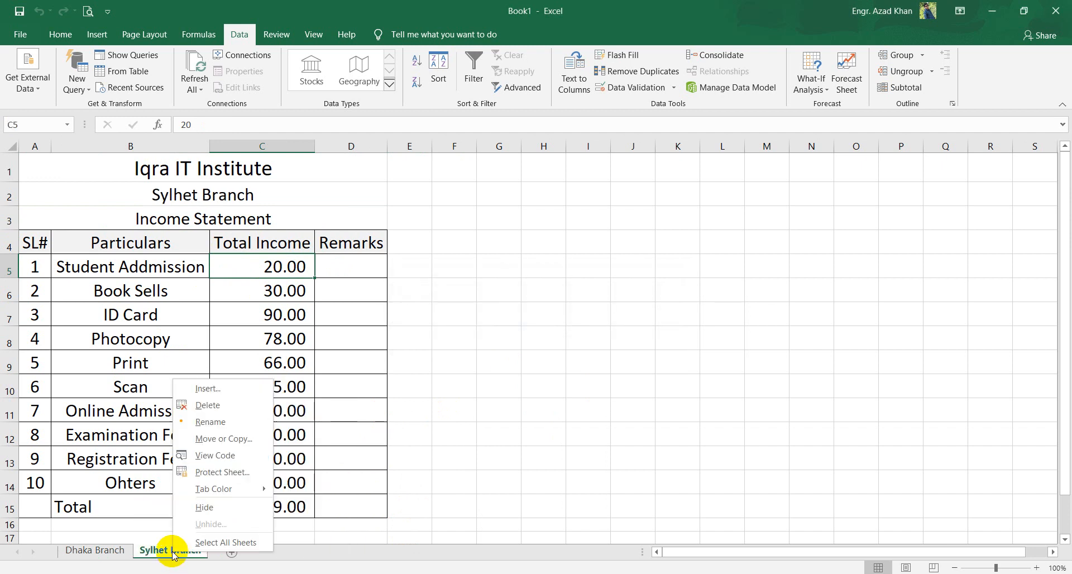
{"action": "left_click", "coordinate": [231, 405]}
{"action": "left_click", "coordinate": [525, 335]}
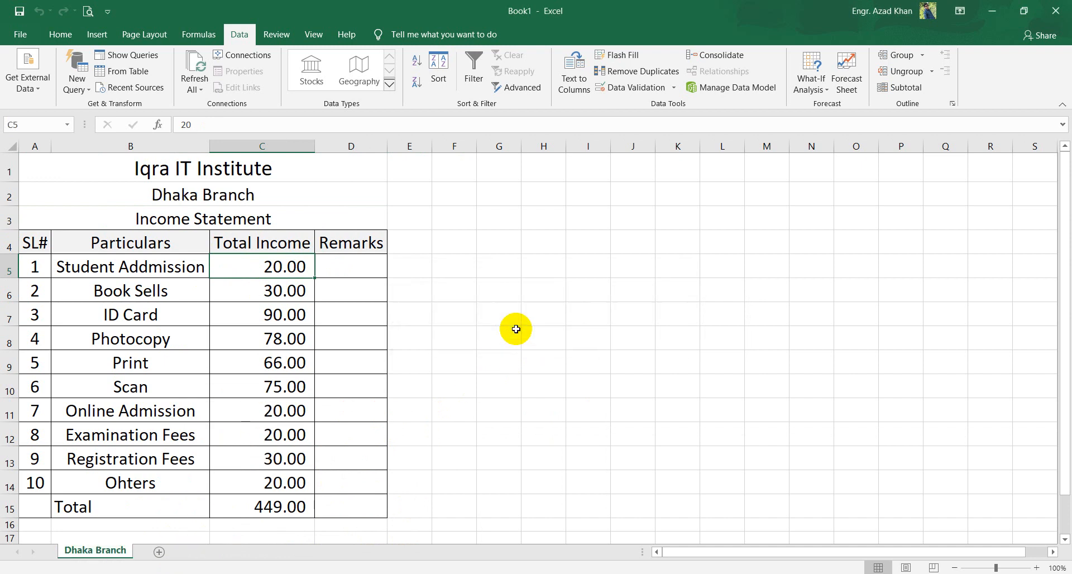
Examine the Dhaka Branch income table and the formula in its Total cell C15
{"action": "left_click", "coordinate": [460, 293]}
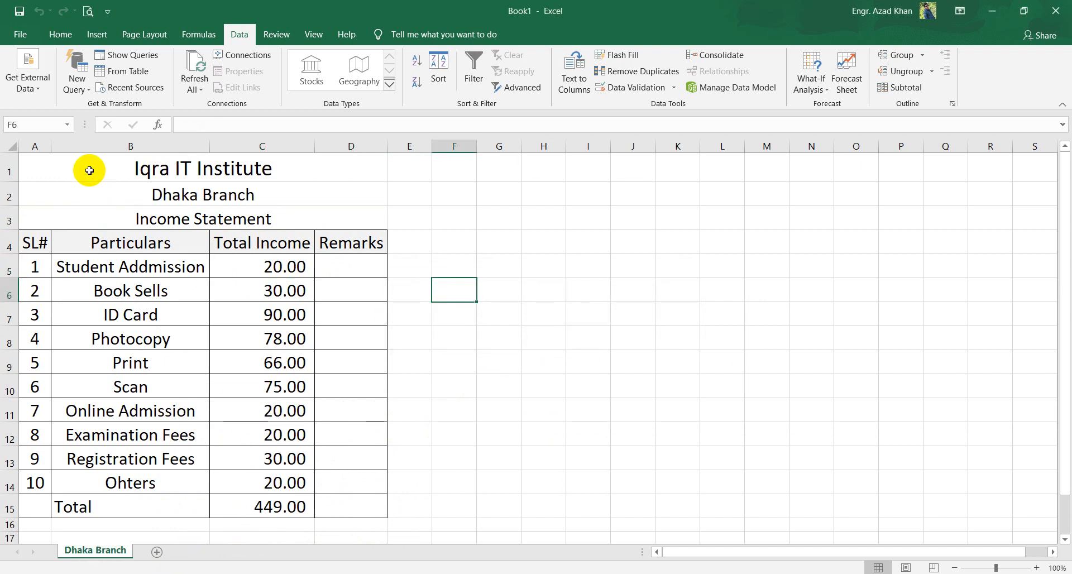
{"action": "left_click_drag", "start_coordinate": [89, 168], "coordinate": [302, 510]}
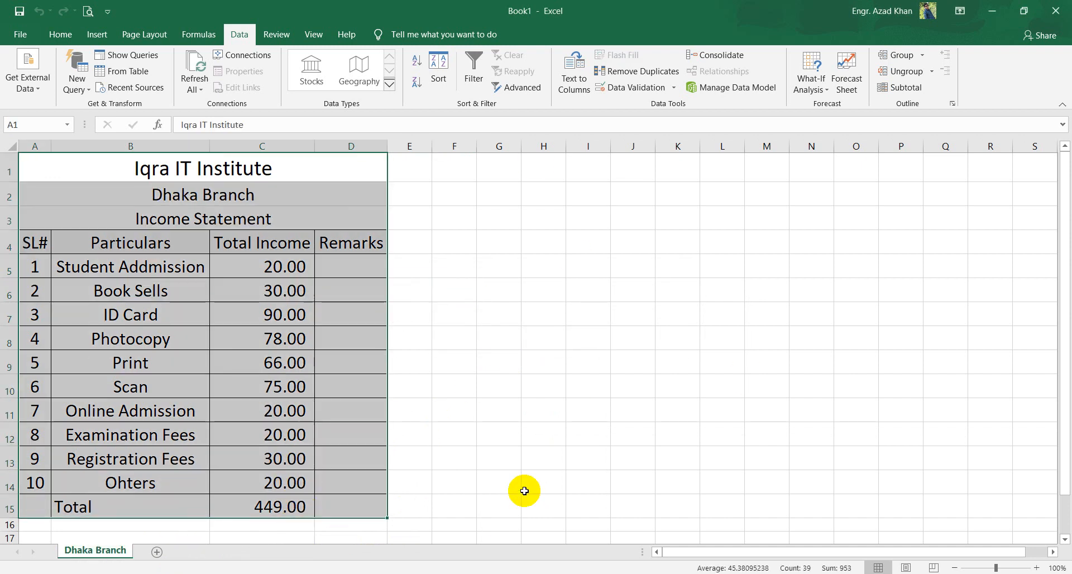
{"action": "left_click", "coordinate": [488, 363]}
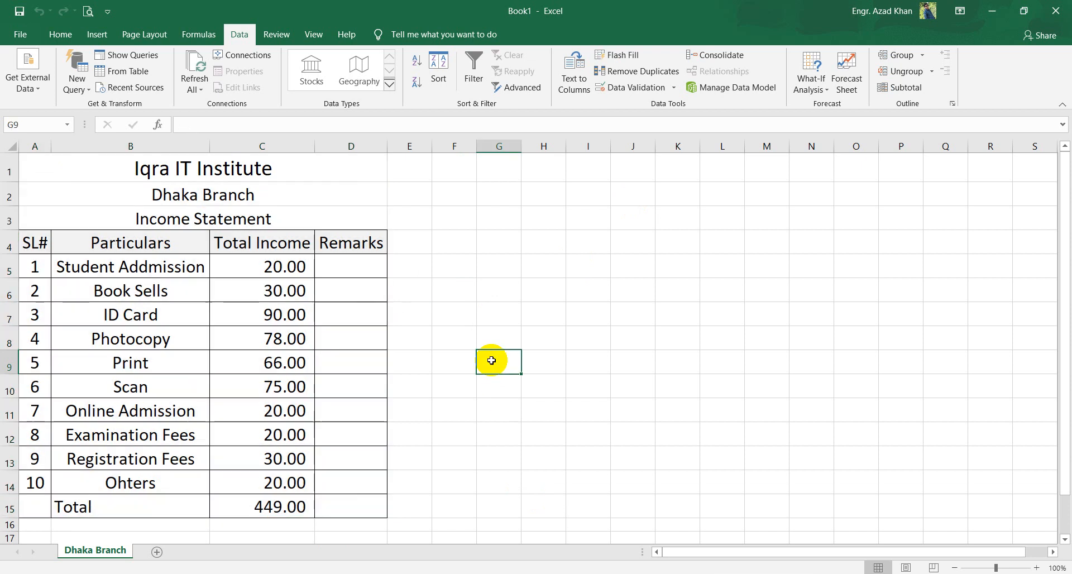
{"action": "left_click", "coordinate": [252, 504]}
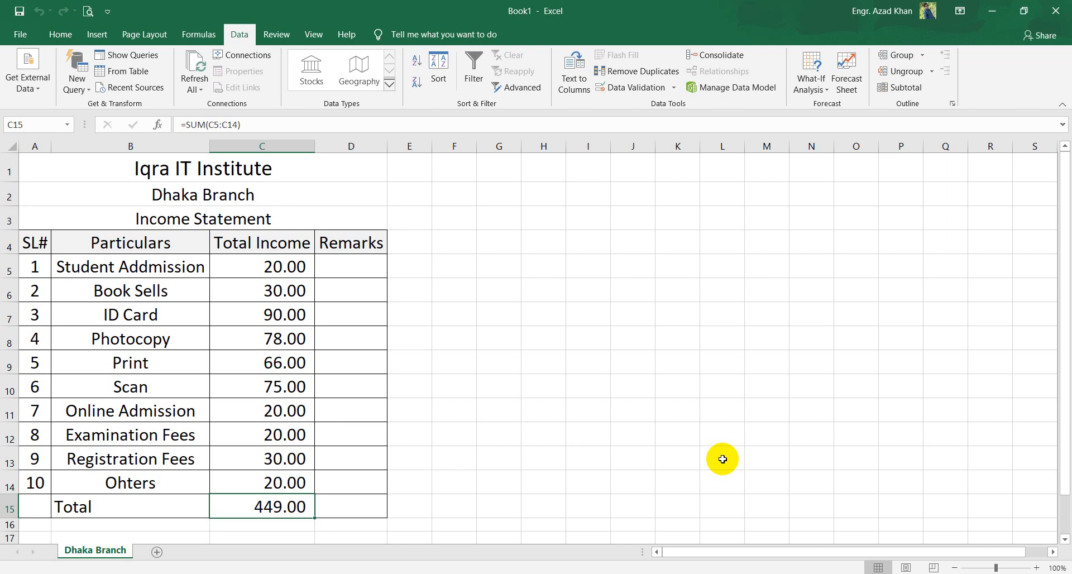
{"action": "left_click", "coordinate": [437, 218]}
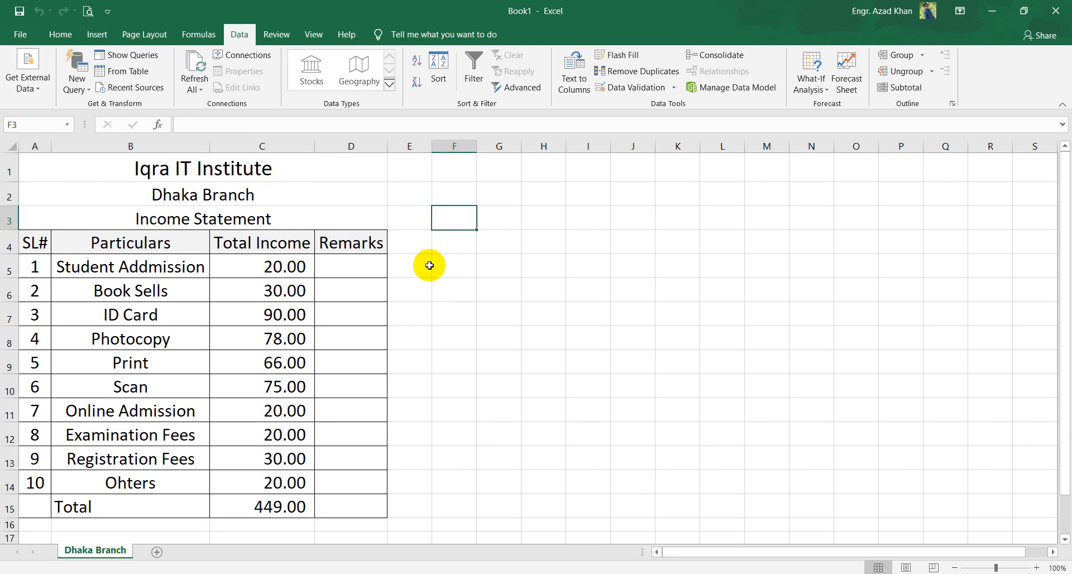
Create a copy of the Dhaka Branch sheet at the end of Book1
{"action": "right_click", "coordinate": [94, 550]}
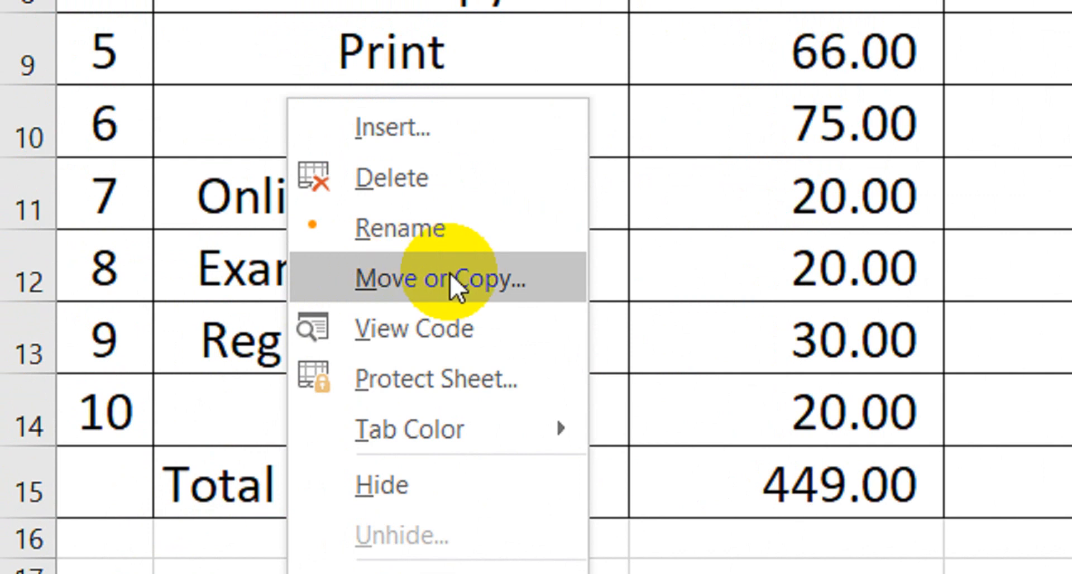
{"action": "left_click", "coordinate": [450, 272]}
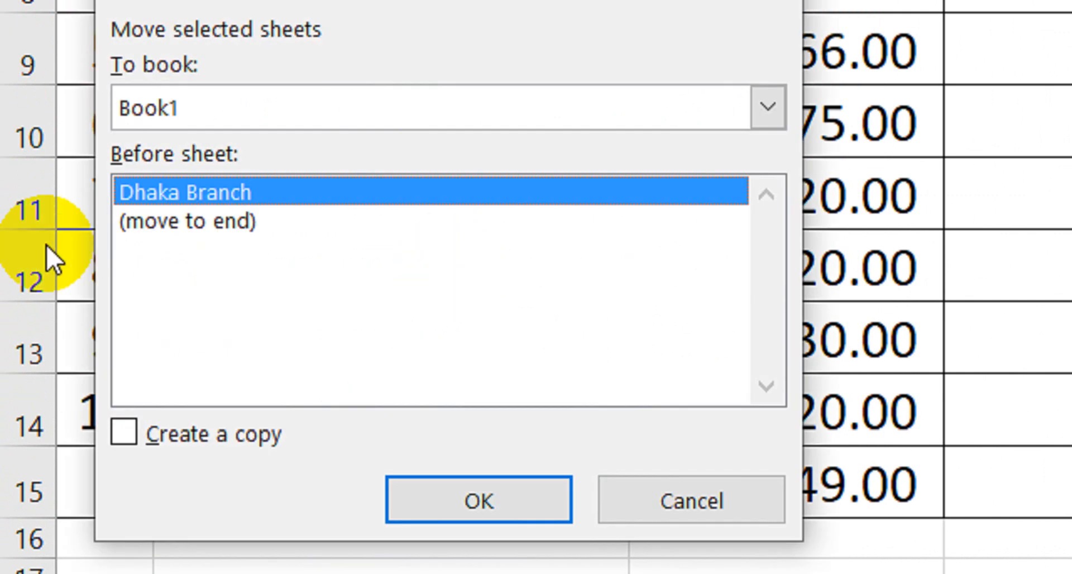
{"action": "left_click", "coordinate": [177, 221]}
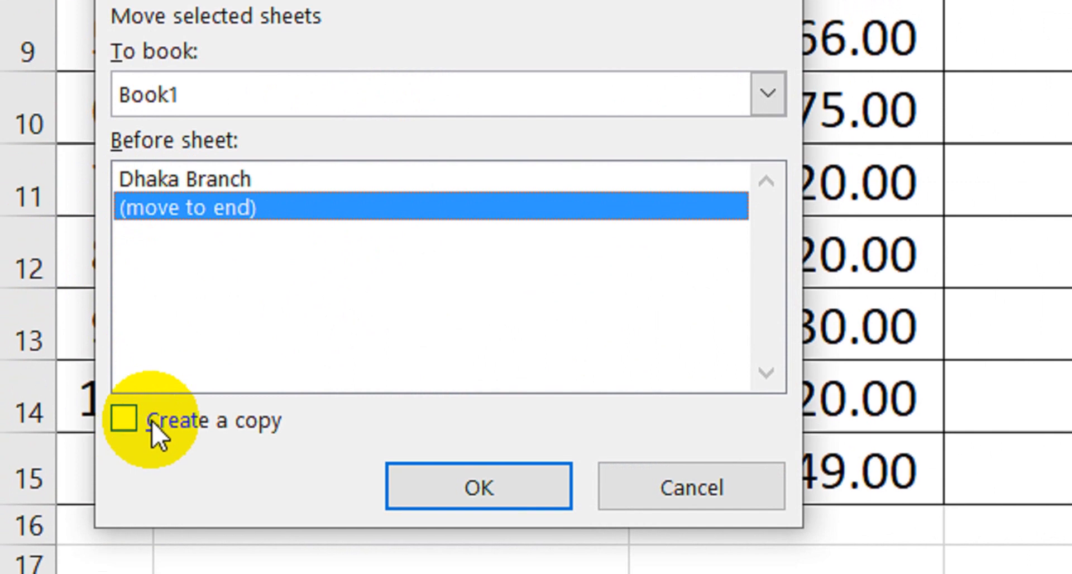
{"action": "left_click", "coordinate": [162, 432]}
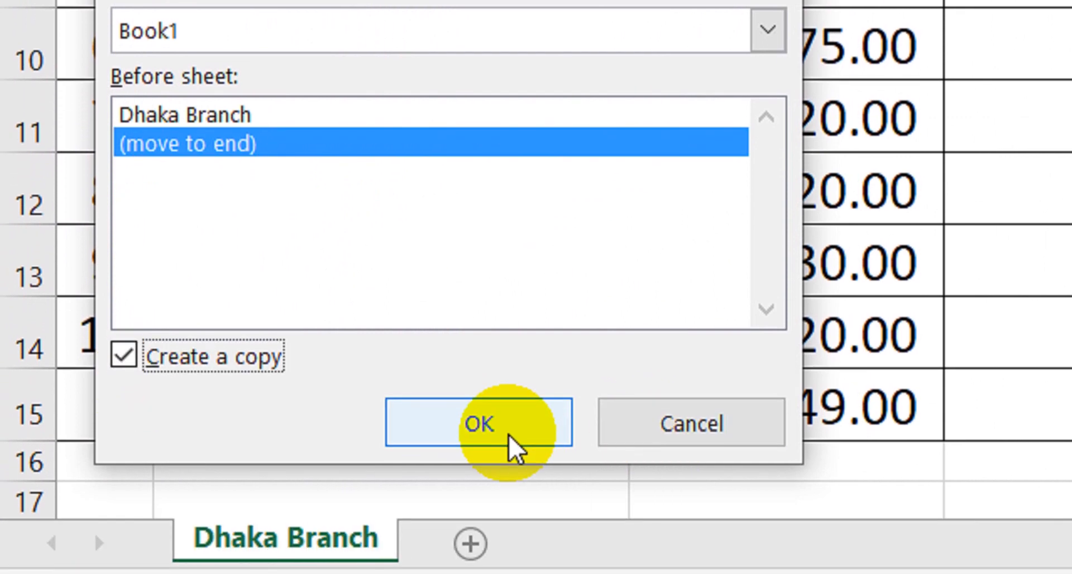
{"action": "left_click", "coordinate": [510, 441]}
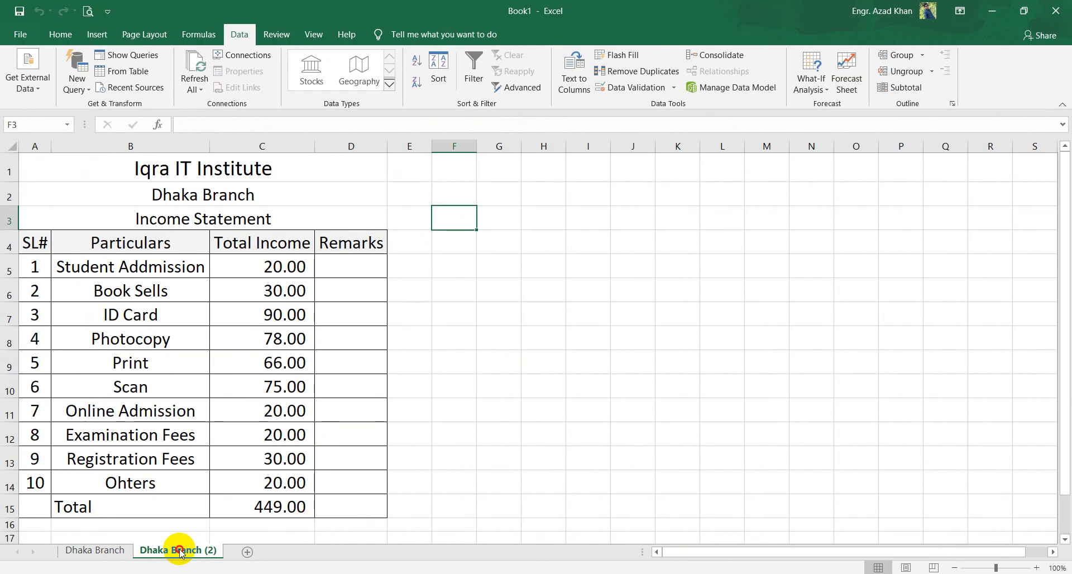
Rename the copied Dhaka Branch sheet as Sylhet Branch
{"action": "right_click", "coordinate": [541, 505]}
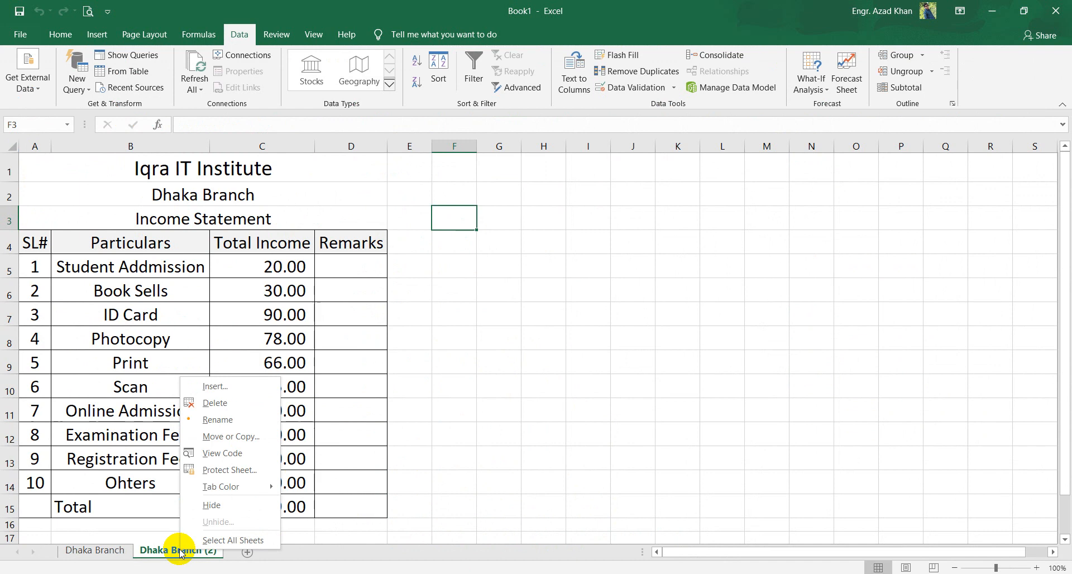
{"action": "left_click", "coordinate": [207, 419]}
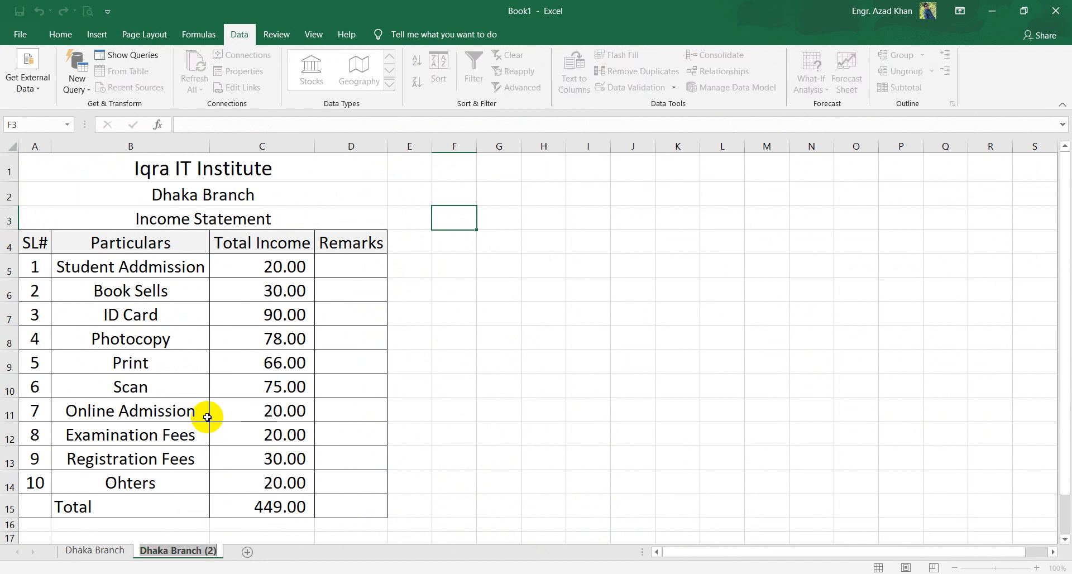
{"action": "type", "text": "Sylhet"}
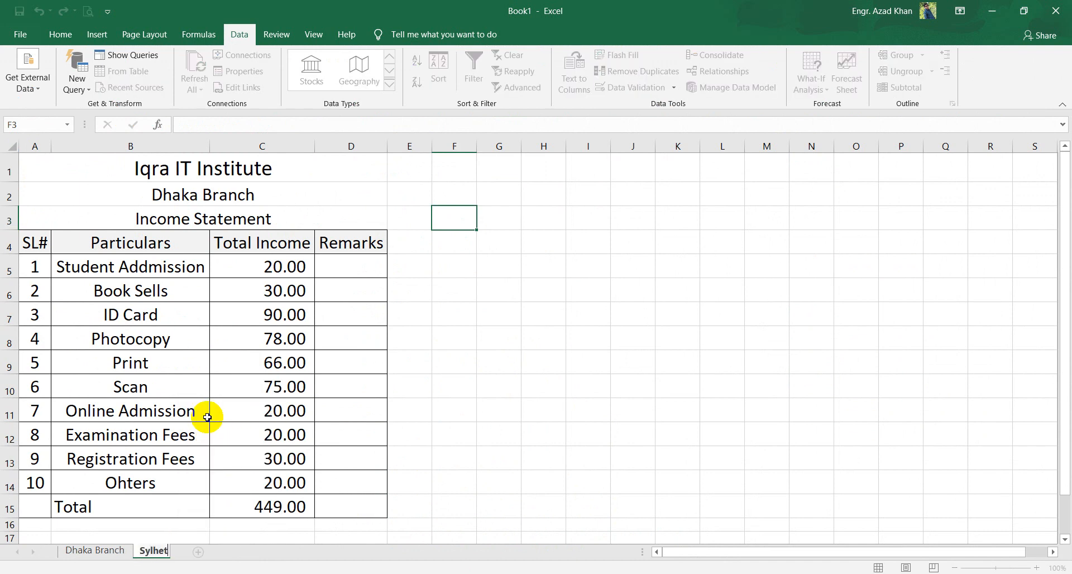
{"action": "type", "text": " Branch"}
{"action": "key", "text": "Return"}
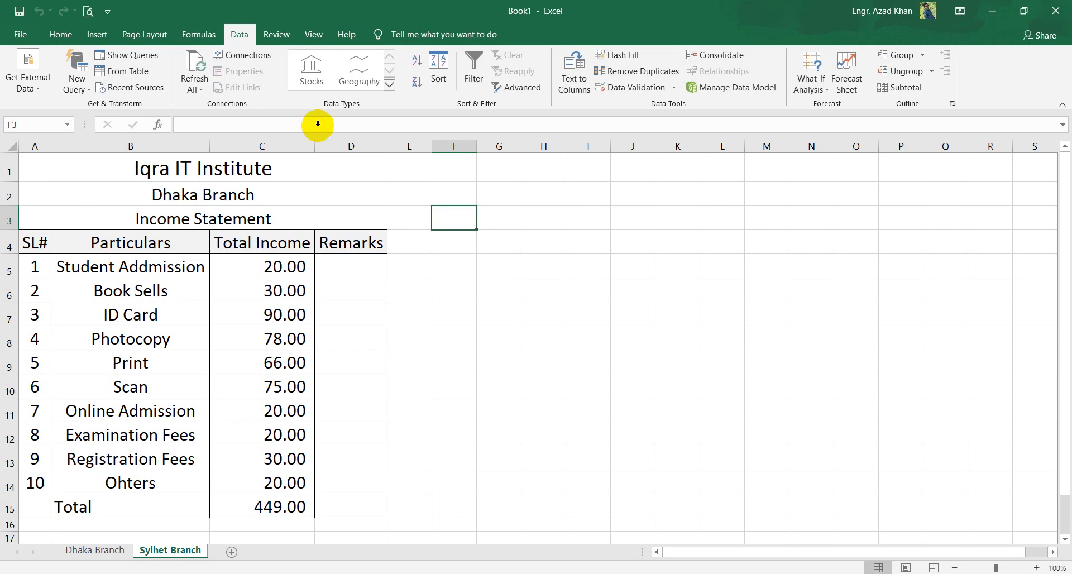
Change the branch heading in A2 of the Sylhet Branch sheet to Sylhet Branch
{"action": "double_click", "coordinate": [202, 195]}
{"action": "left_click_drag", "start_coordinate": [202, 196], "coordinate": [88, 196]}
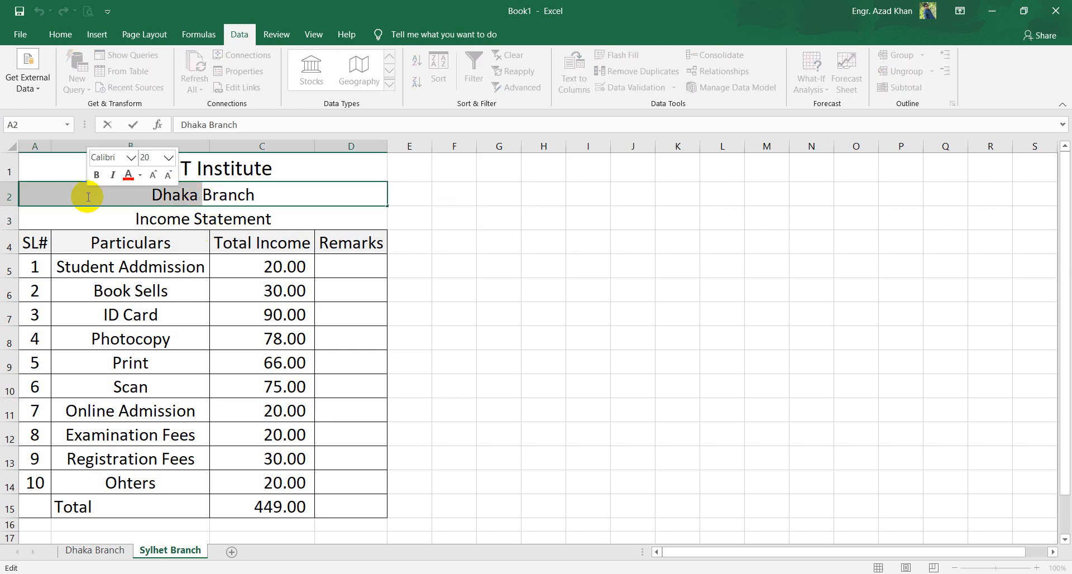
{"action": "type", "text": "Su"}
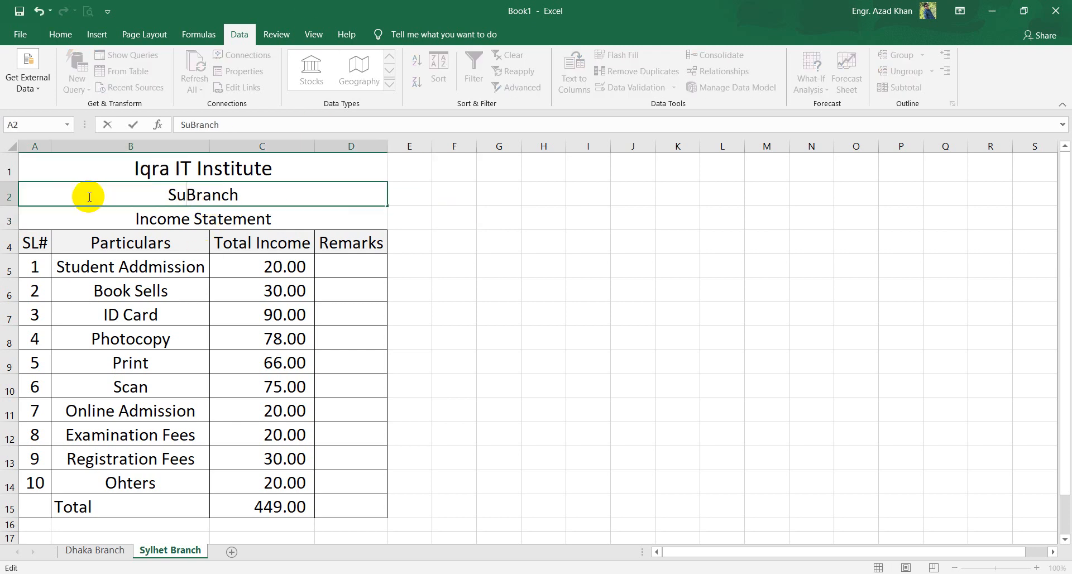
{"action": "key", "text": "BackSpace"}
{"action": "type", "text": "ylhet"}
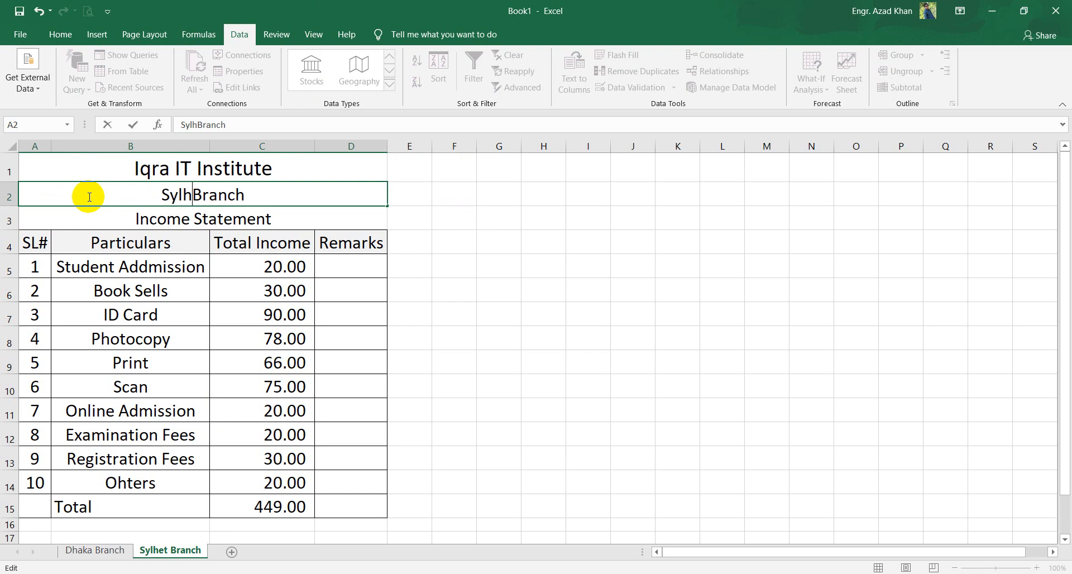
{"action": "key", "text": "Return"}
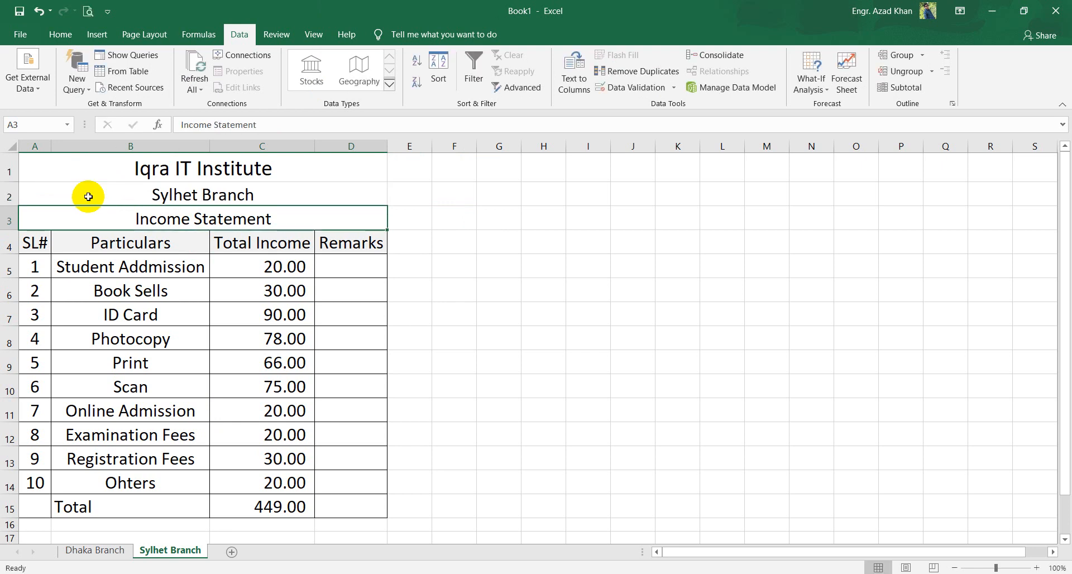
Enter 60, 50, 50, 60, 50 and 90 as the Total Income values in C5:C10 of the Sylhet Branch sheet
{"action": "left_click", "coordinate": [292, 267]}
{"action": "type", "text": "60"}
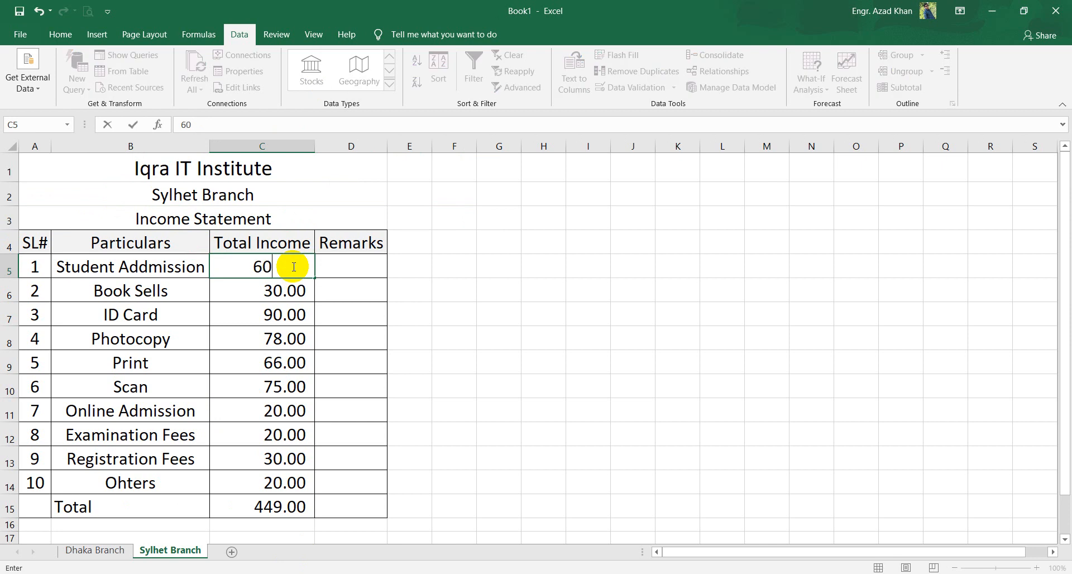
{"action": "key", "text": "Return"}
{"action": "type", "text": "50"}
{"action": "key", "text": "Return"}
{"action": "type", "text": "50"}
{"action": "key", "text": "Return"}
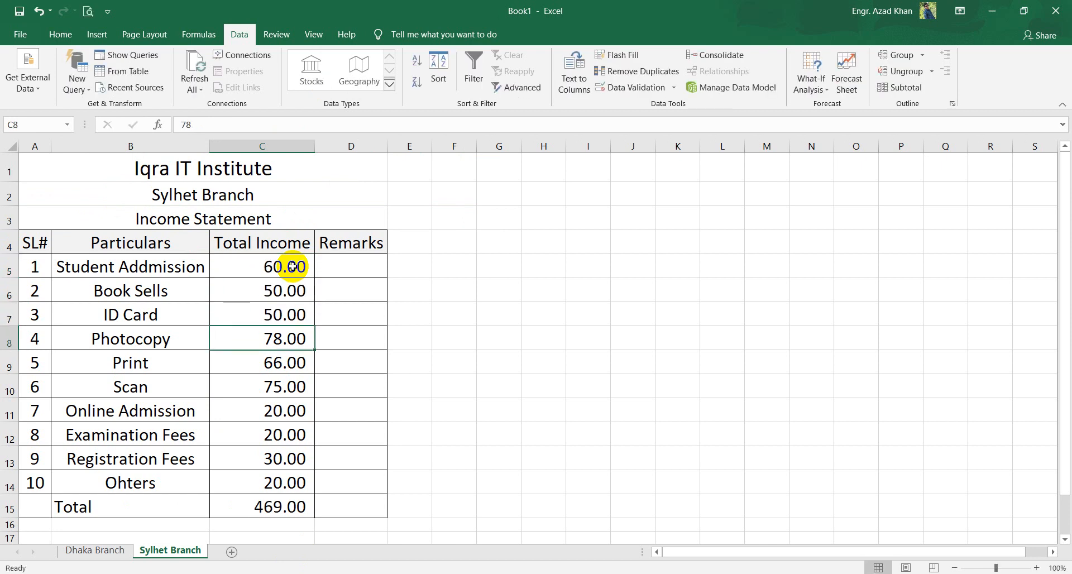
{"action": "type", "text": "60"}
{"action": "key", "text": "Return"}
{"action": "type", "text": "50"}
{"action": "key", "text": "Return"}
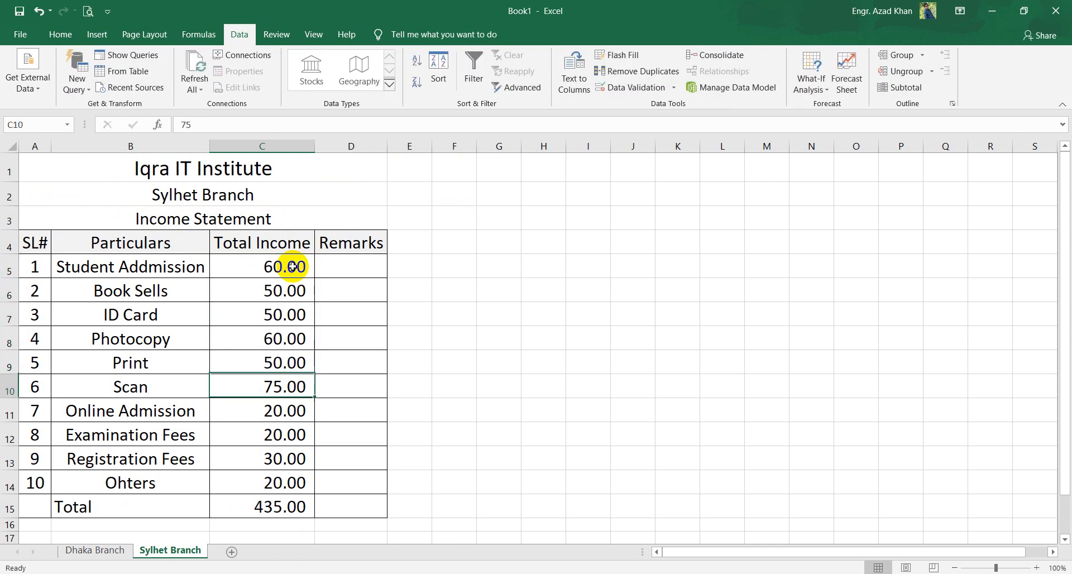
{"action": "type", "text": "90"}
{"action": "key", "text": "Return"}
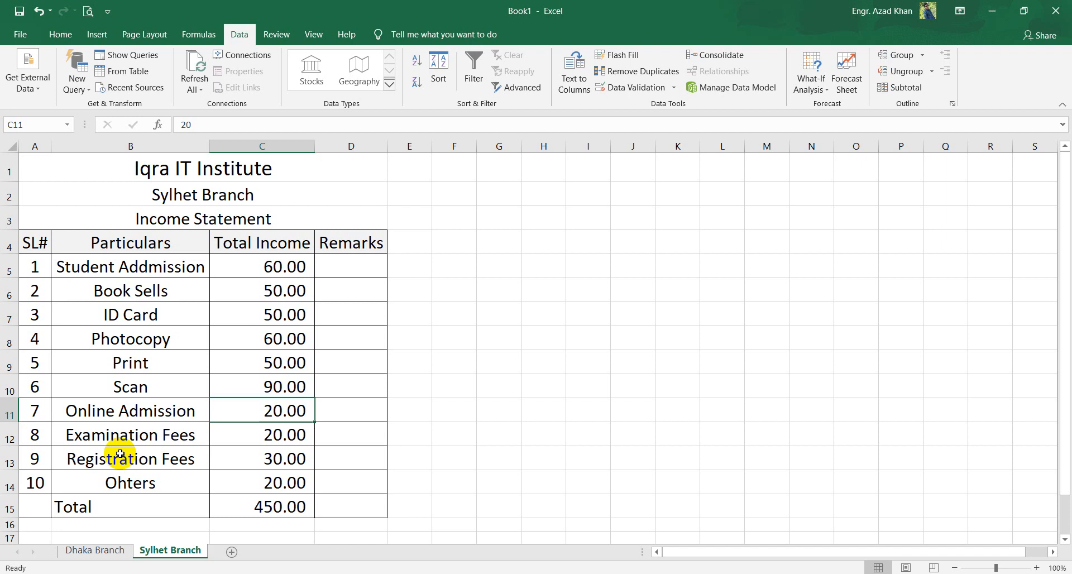
Create a copy of the Sylhet Branch sheet at the end of the workbook
{"action": "right_click", "coordinate": [175, 552]}
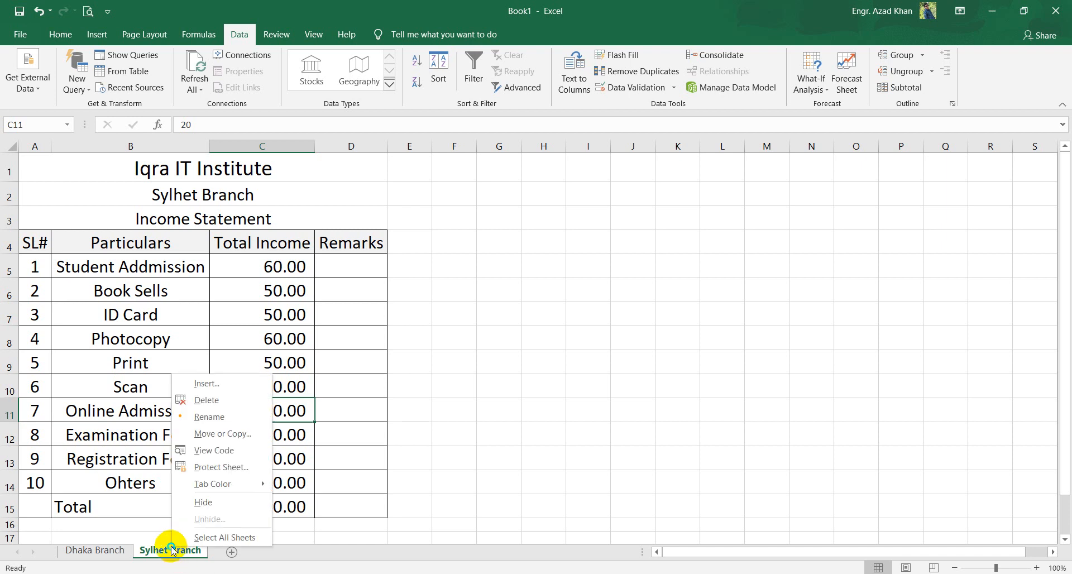
{"action": "left_click", "coordinate": [230, 435]}
{"action": "left_click", "coordinate": [151, 428]}
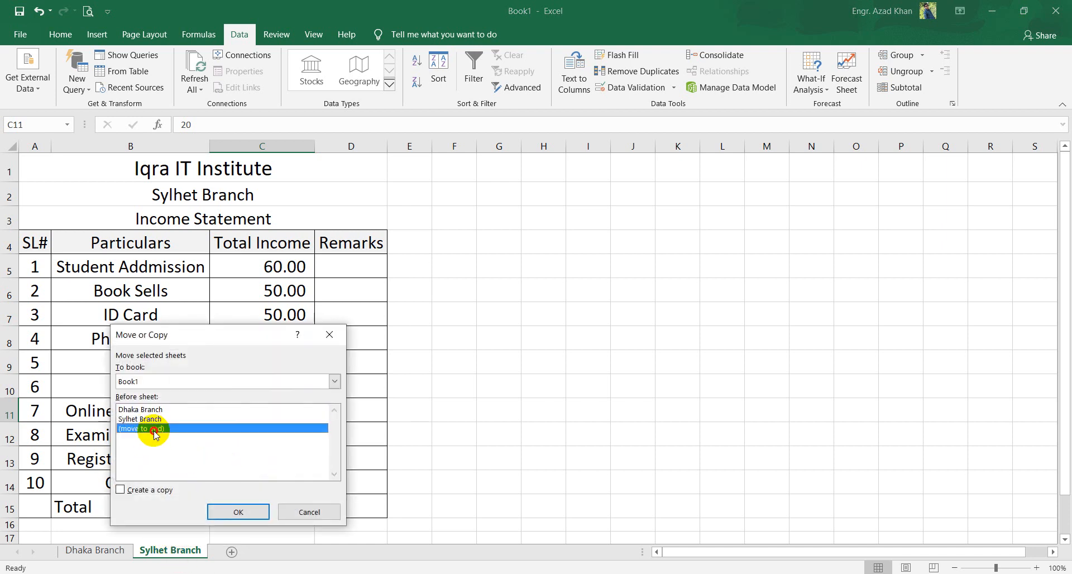
{"action": "left_click", "coordinate": [143, 489]}
{"action": "left_click", "coordinate": [238, 511]}
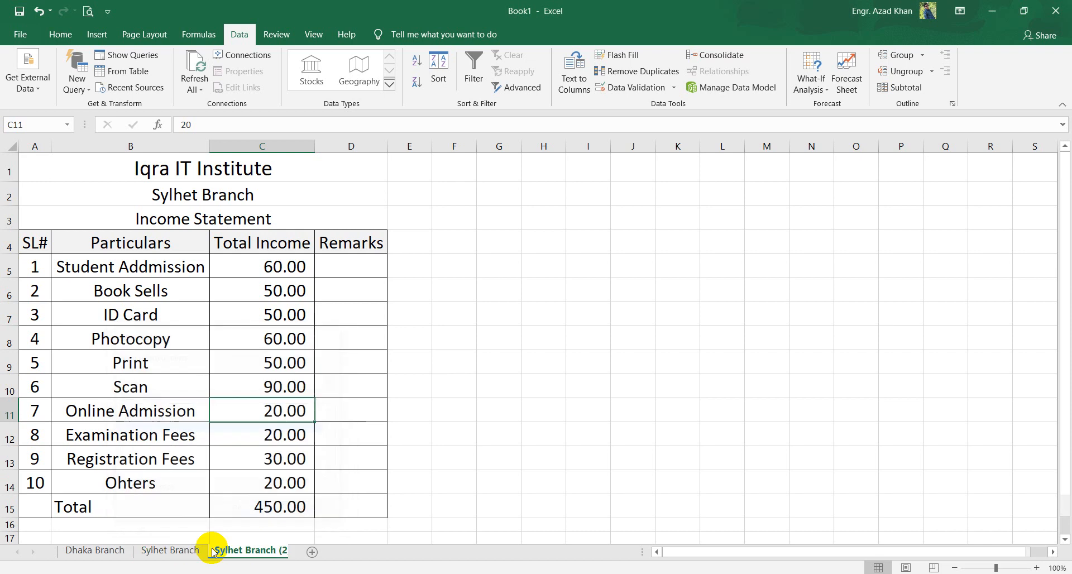
Rename the copied Sylhet Branch sheet as Khulna Branch
{"action": "right_click", "coordinate": [241, 554]}
{"action": "left_click", "coordinate": [283, 424]}
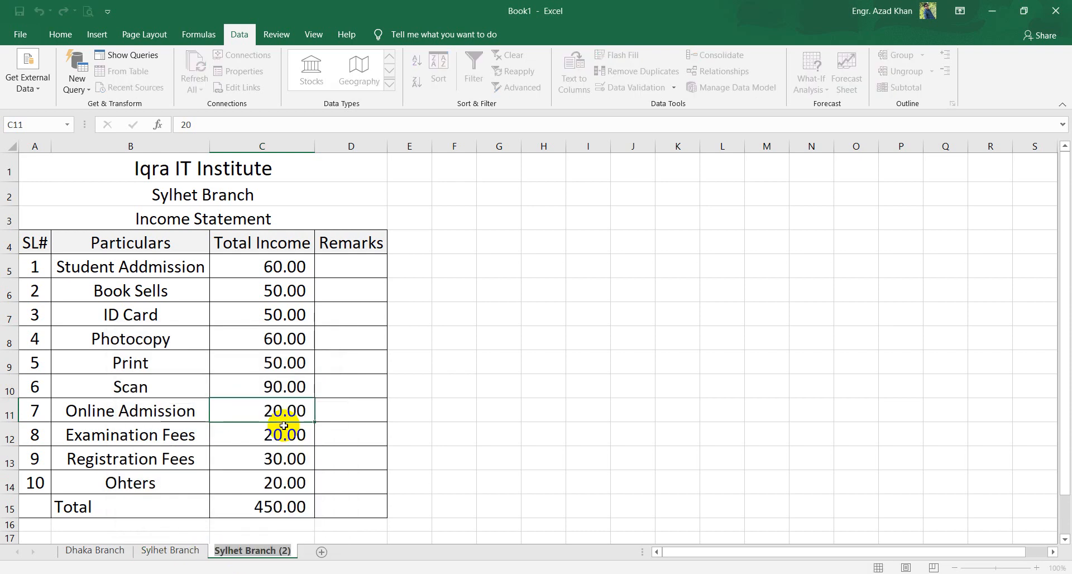
{"action": "type", "text": "KHul"}
{"action": "key", "text": "BackSpace"}
{"action": "key", "text": "BackSpace"}
{"action": "key", "text": "BackSpace"}
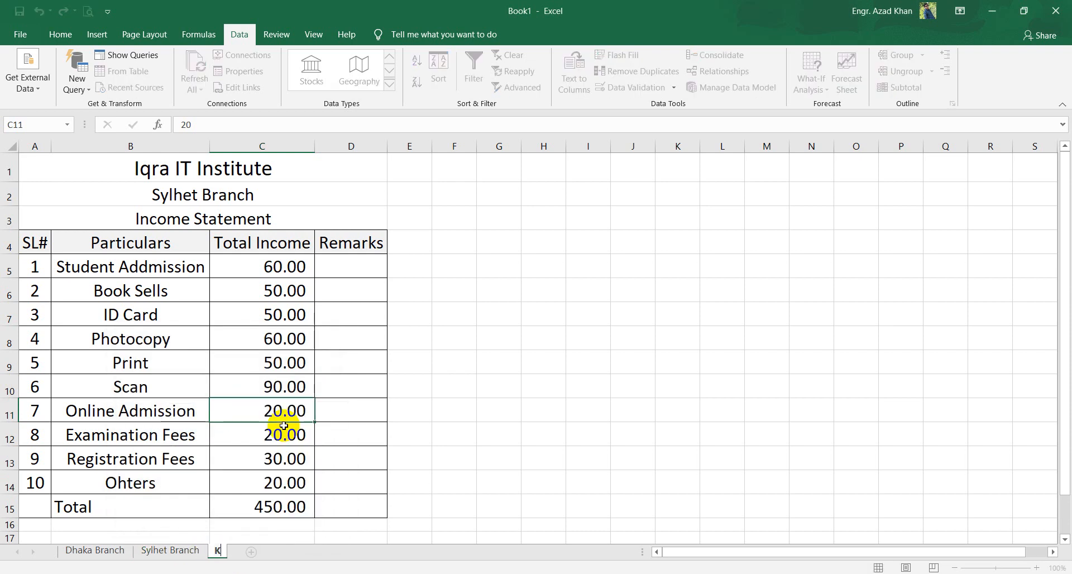
{"action": "type", "text": "hulna B"}
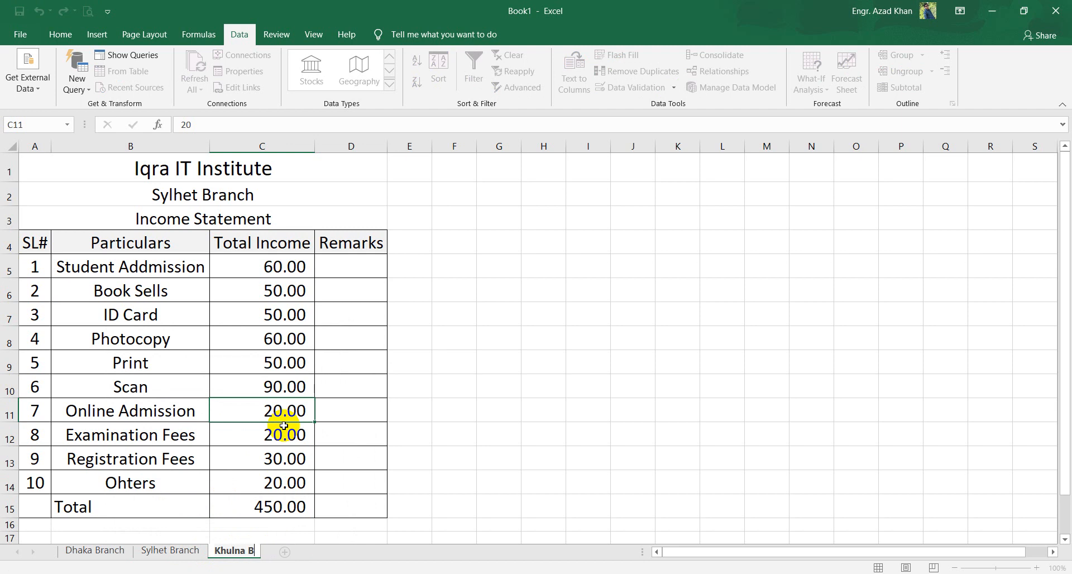
{"action": "type", "text": "ranch"}
{"action": "key", "text": "Return"}
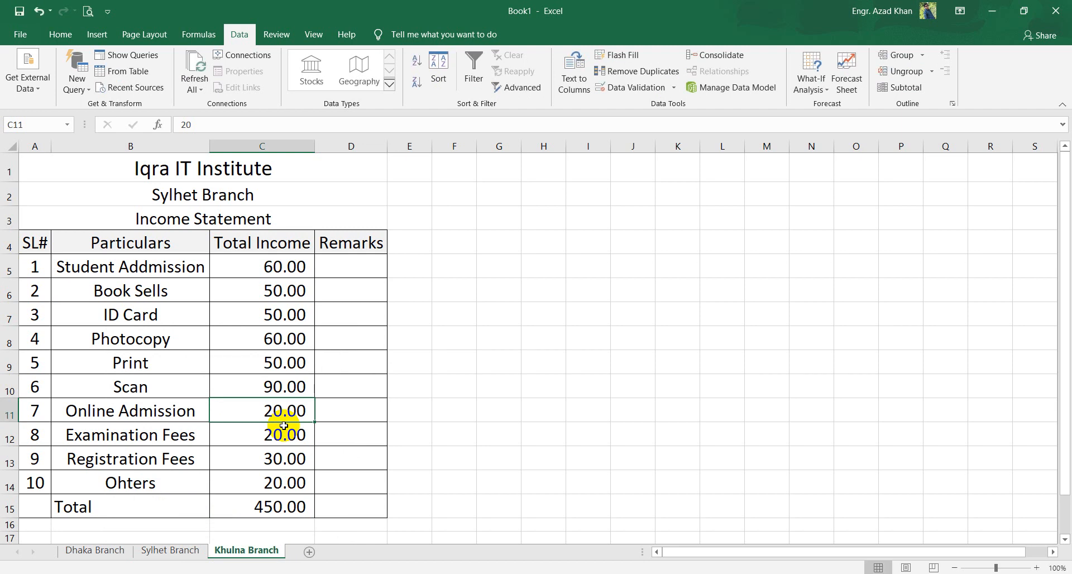
Change the branch heading in A2 of the Khulna Branch sheet to Khulna Branch
{"action": "left_click", "coordinate": [199, 196]}
{"action": "double_click", "coordinate": [115, 196]}
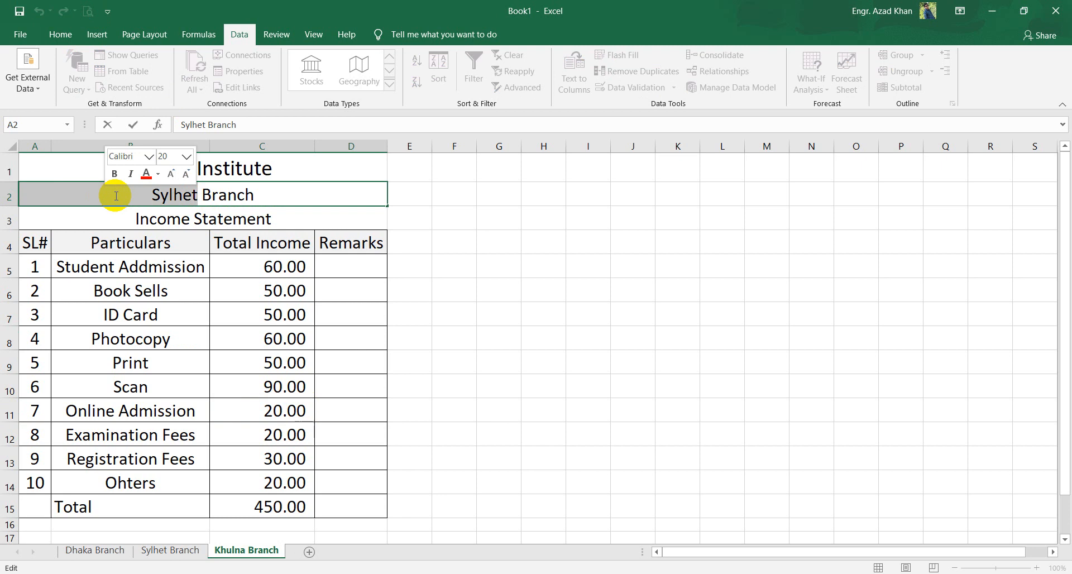
{"action": "type", "text": "KHu"}
{"action": "key", "text": "BackSpace"}
{"action": "key", "text": "BackSpace"}
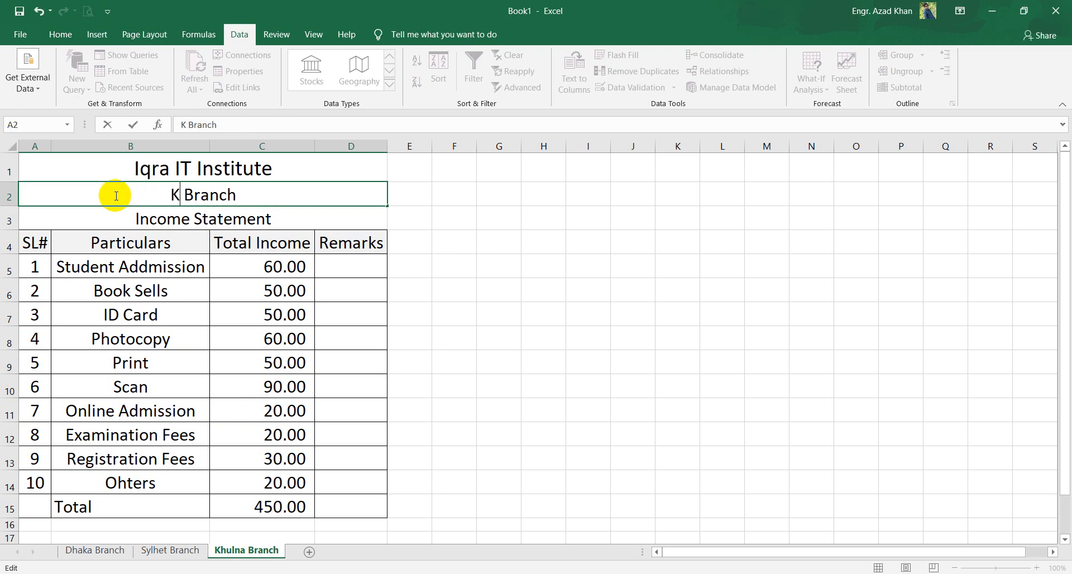
{"action": "type", "text": "hulna"}
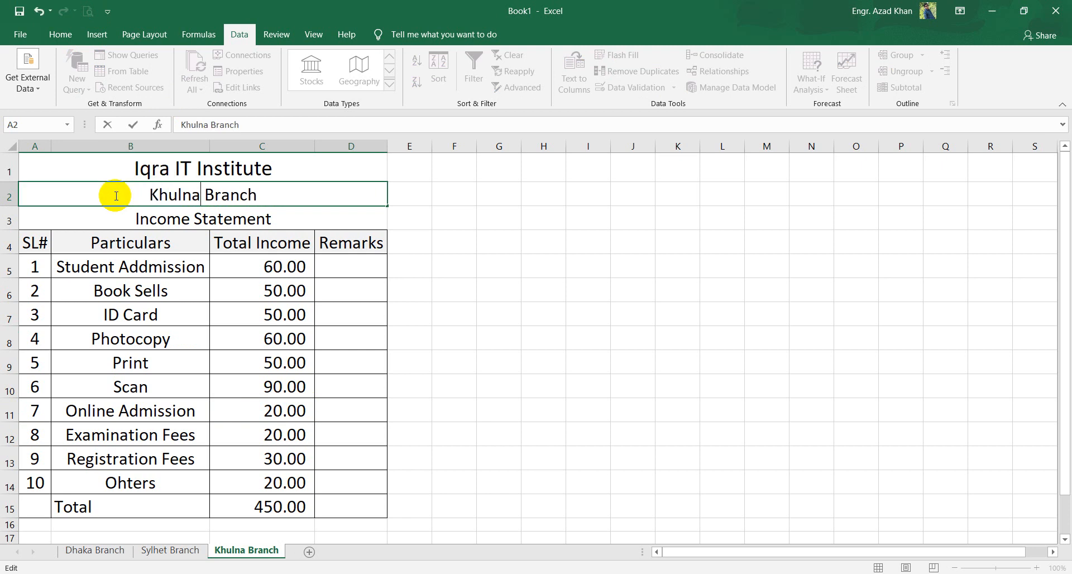
{"action": "key", "text": "Return"}
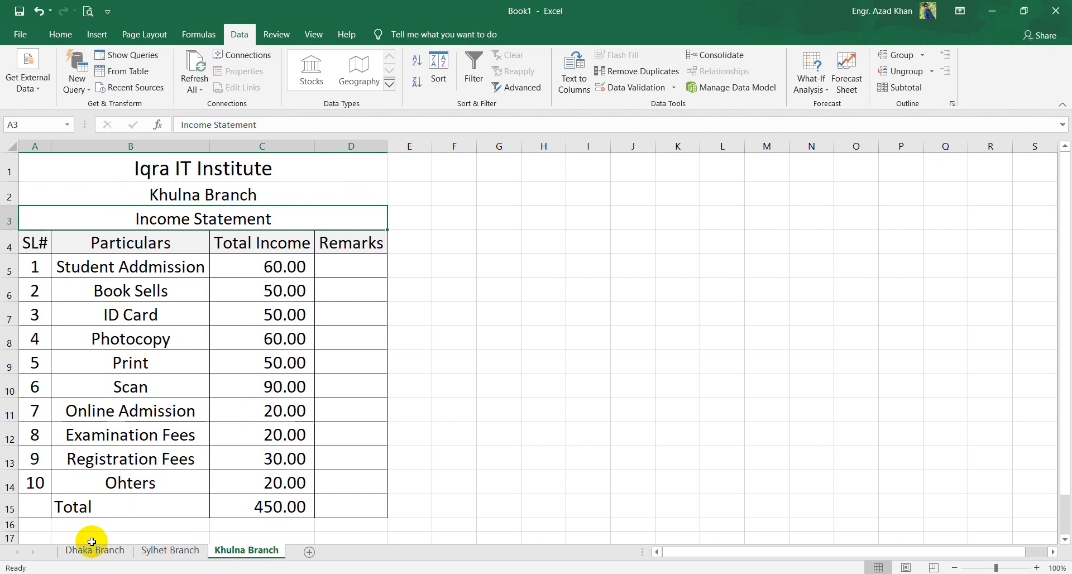
Clear the total in C15 of the Dhaka Branch sheet and re-enter it as a SUM formula over C5:C14
{"action": "left_click", "coordinate": [92, 556]}
{"action": "left_click", "coordinate": [290, 509]}
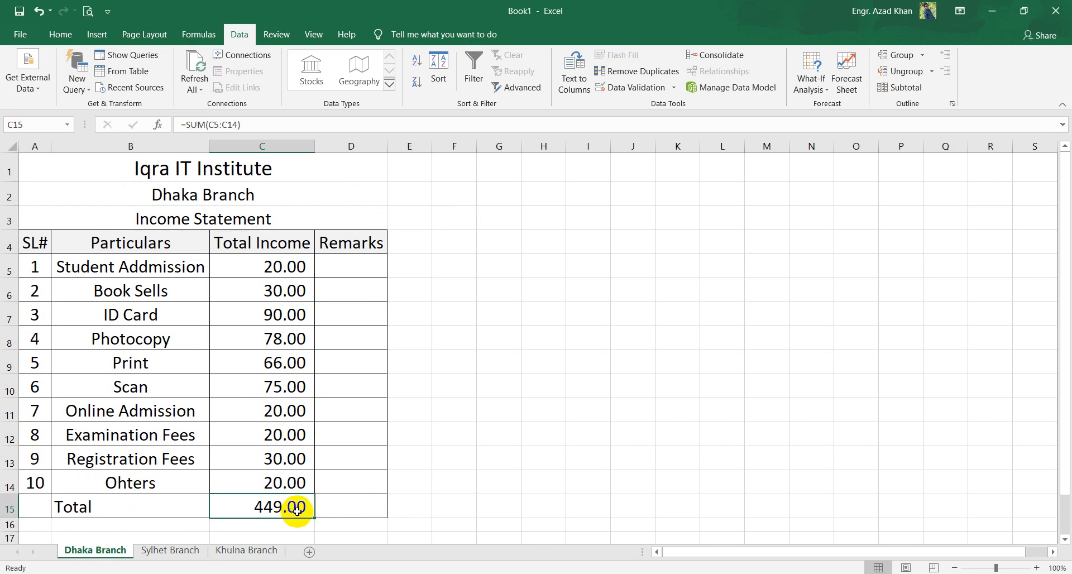
{"action": "key", "text": "Delete"}
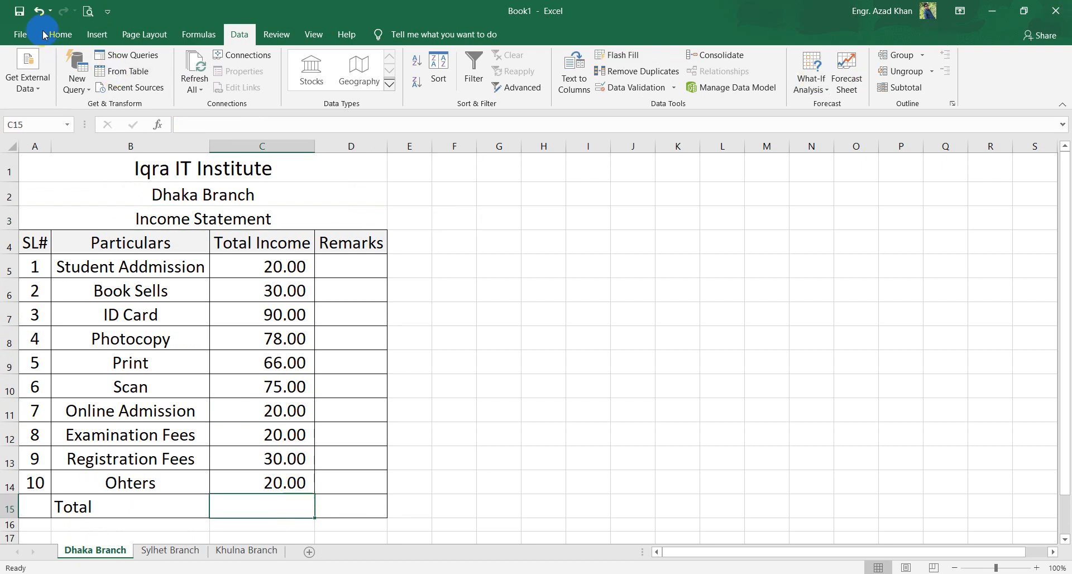
{"action": "type", "text": "="}
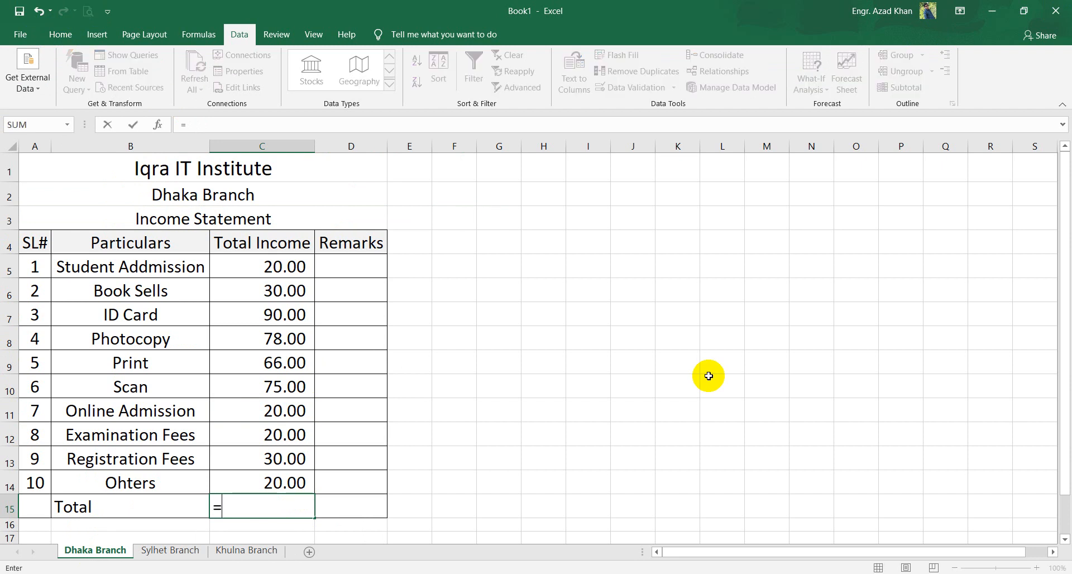
{"action": "type", "text": "sum("}
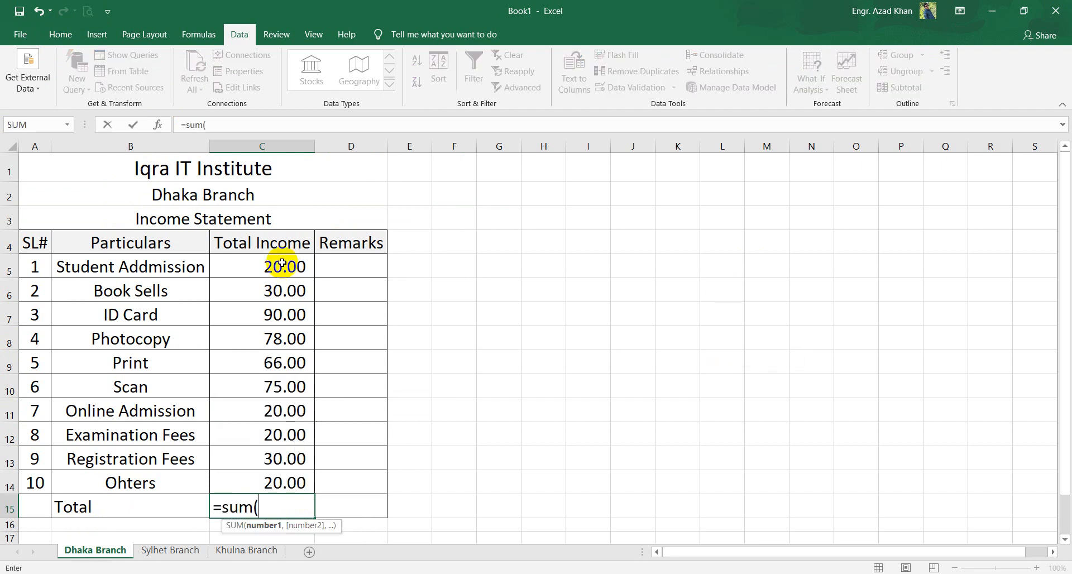
{"action": "left_click_drag", "start_coordinate": [279, 265], "coordinate": [273, 482]}
{"action": "key", "text": "Return"}
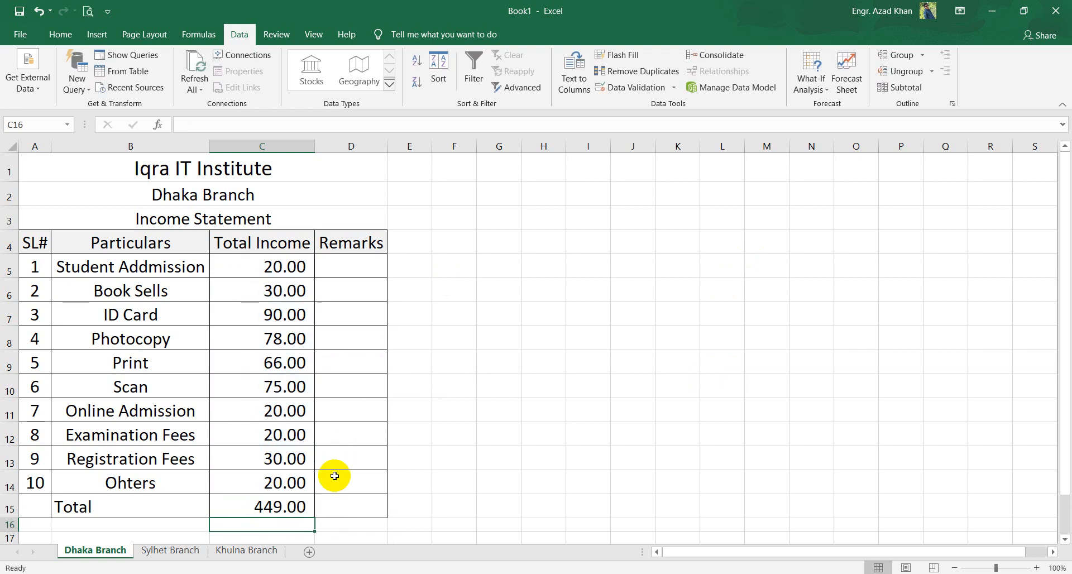
Clear C15 of the Dhaka Branch sheet and total C5:C14 there with AutoSum
{"action": "left_click", "coordinate": [260, 508]}
{"action": "key", "text": "Delete"}
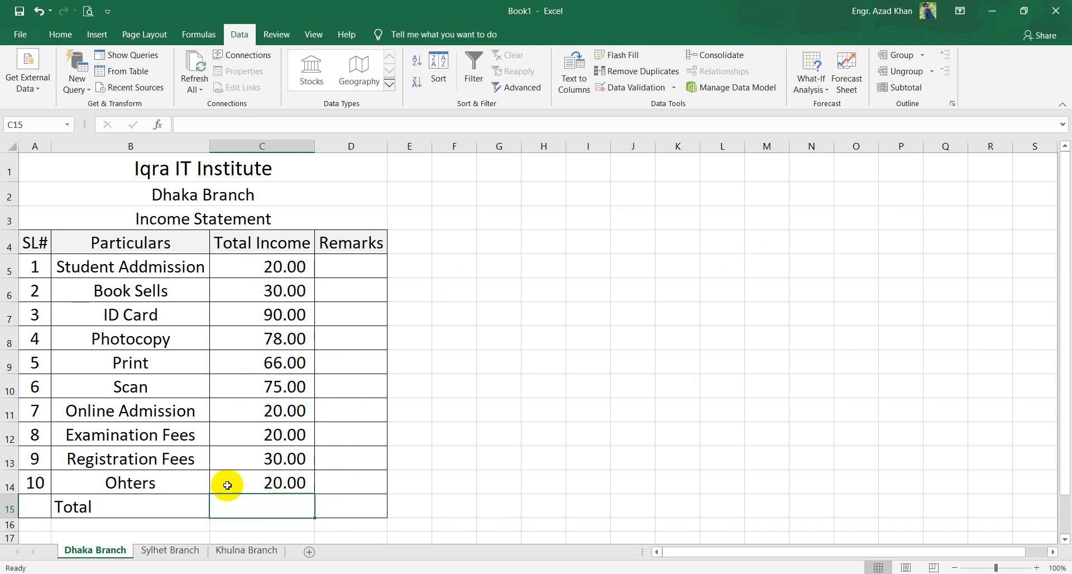
{"action": "left_click", "coordinate": [56, 32]}
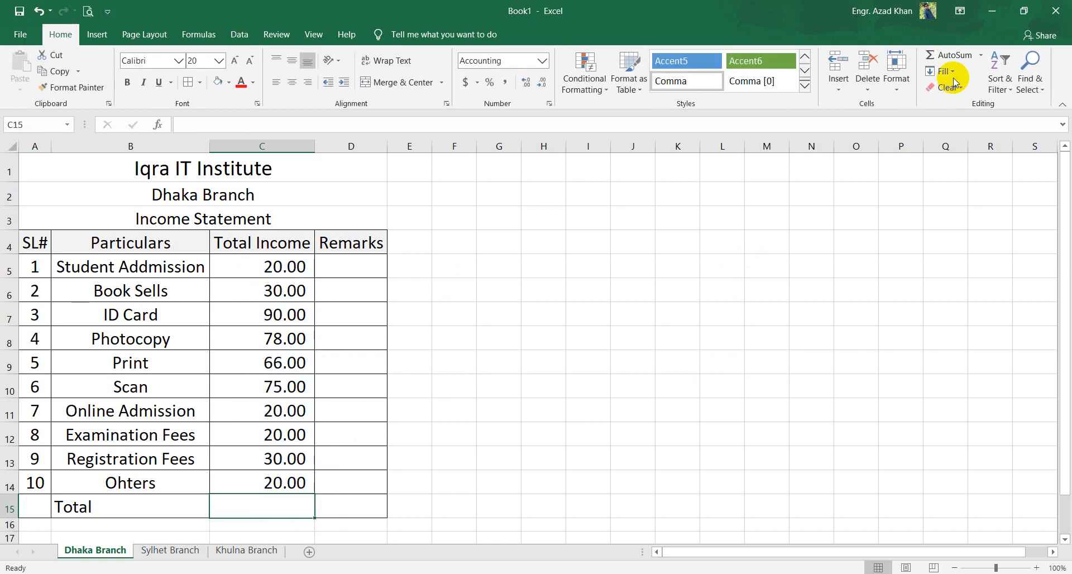
{"action": "left_click", "coordinate": [949, 56]}
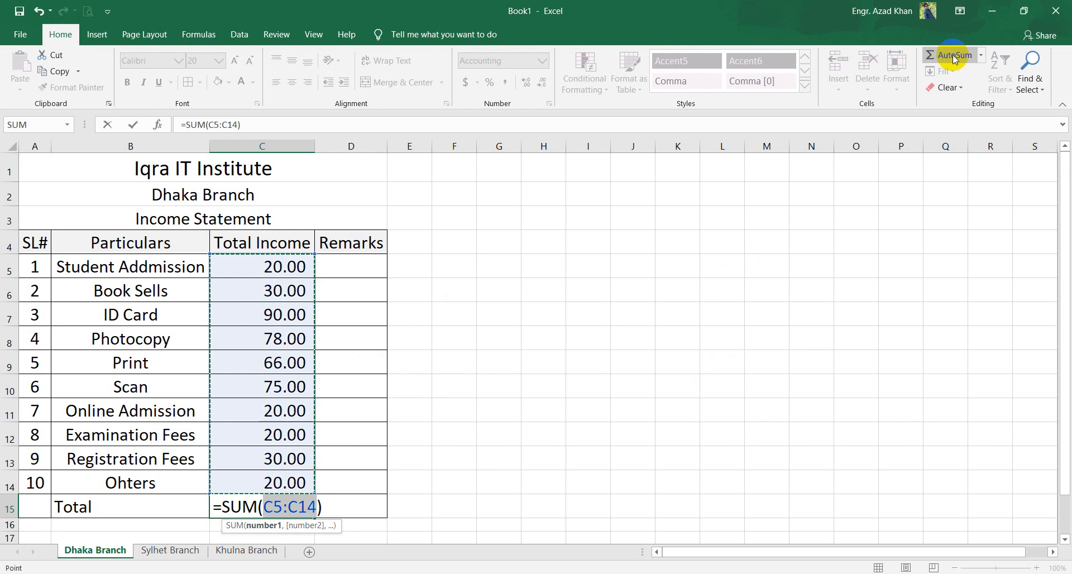
{"action": "key", "text": "Return"}
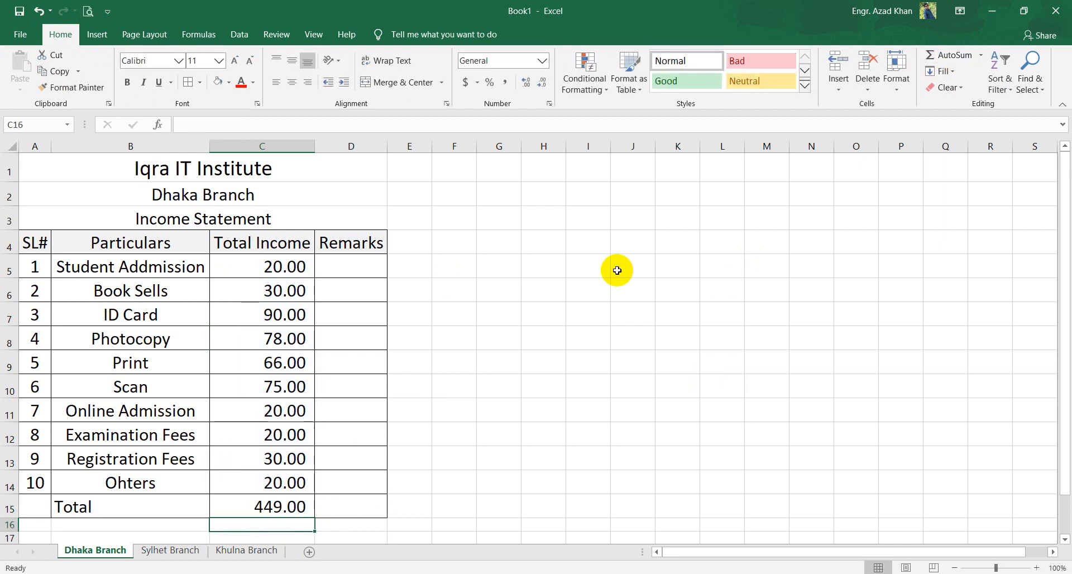
Create a copy of the Khulna Branch sheet at the end of the workbook
{"action": "left_click", "coordinate": [165, 553]}
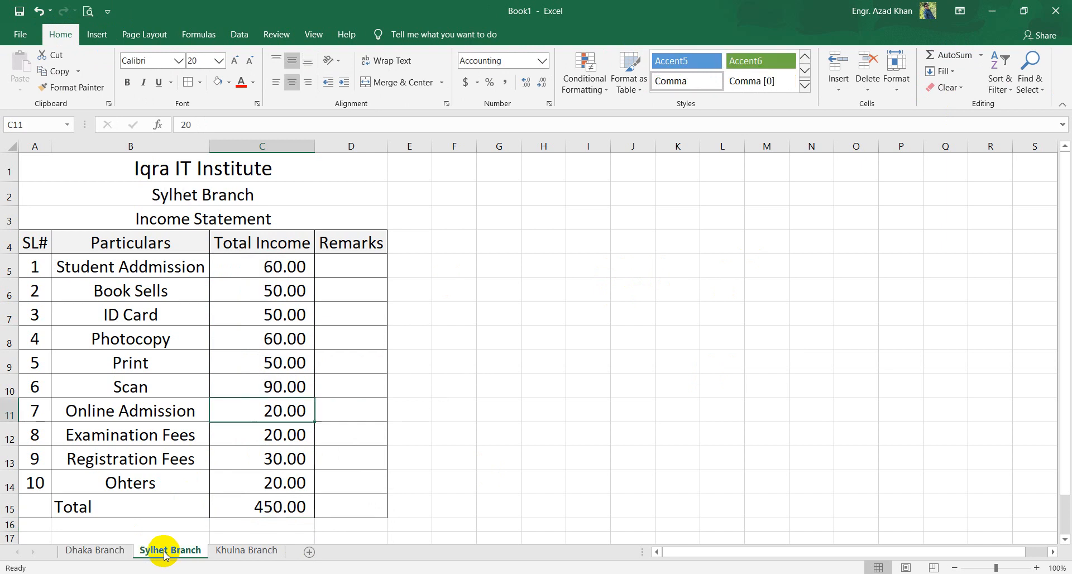
{"action": "left_click", "coordinate": [98, 552]}
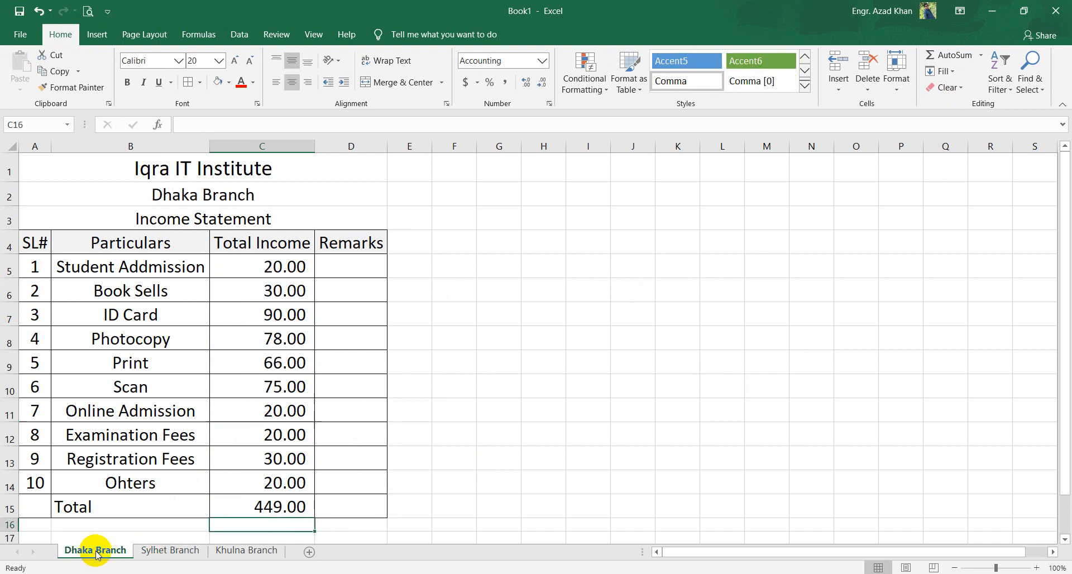
{"action": "left_click", "coordinate": [167, 551]}
{"action": "left_click", "coordinate": [251, 551]}
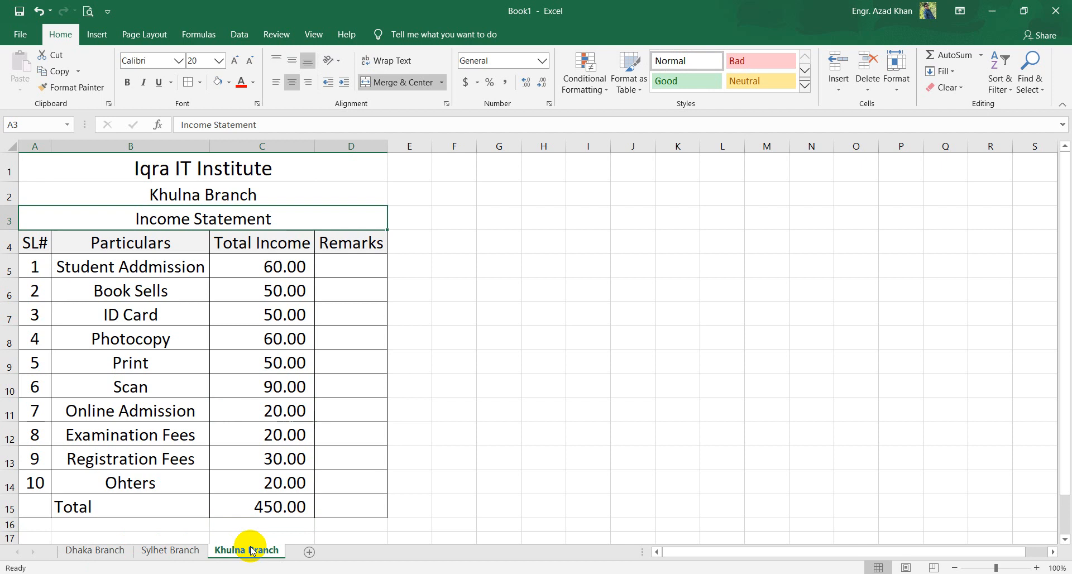
{"action": "right_click", "coordinate": [250, 549]}
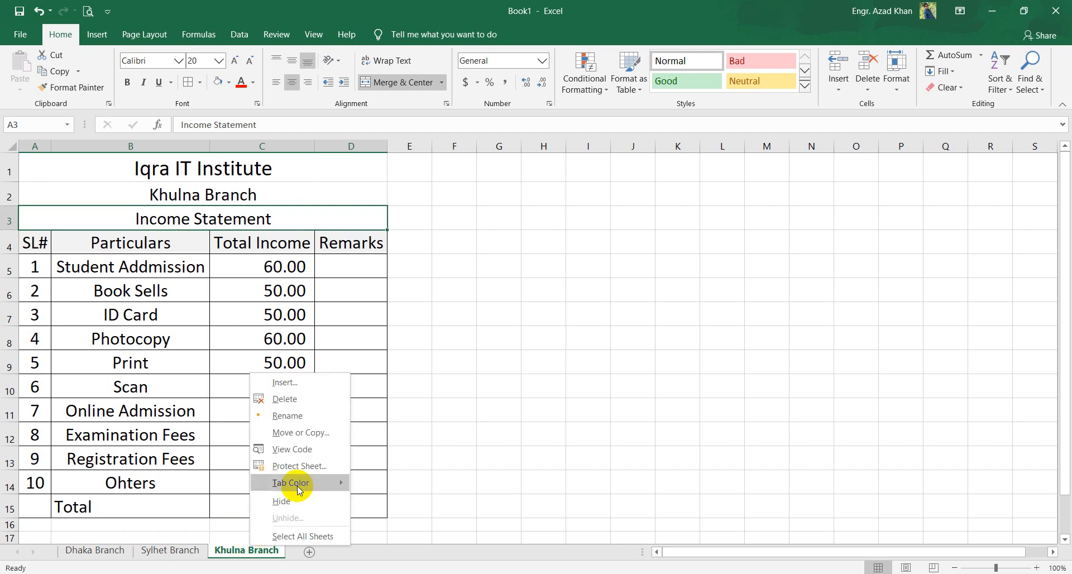
{"action": "left_click", "coordinate": [318, 436]}
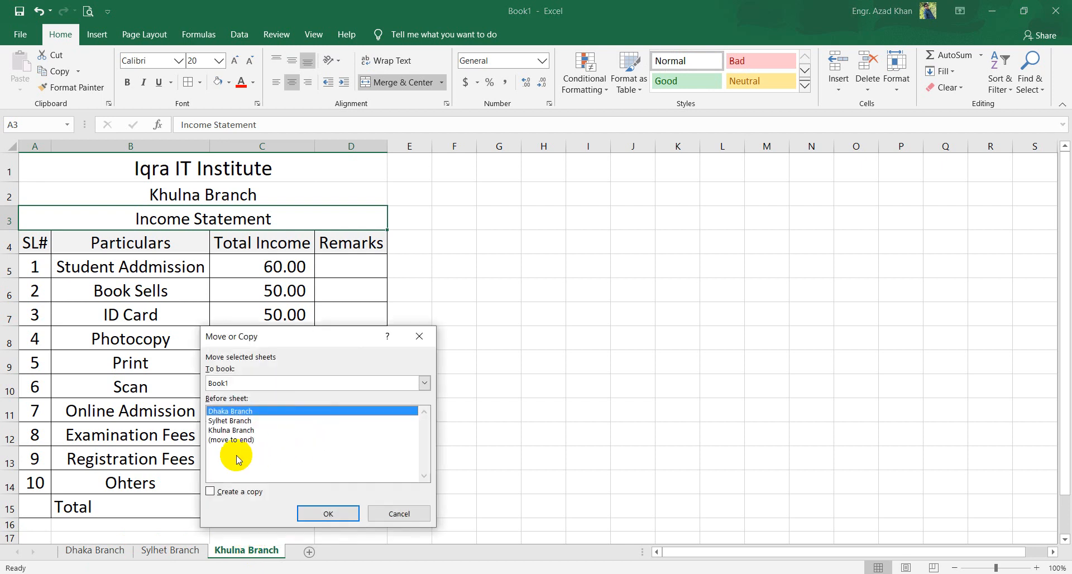
{"action": "left_click", "coordinate": [247, 441]}
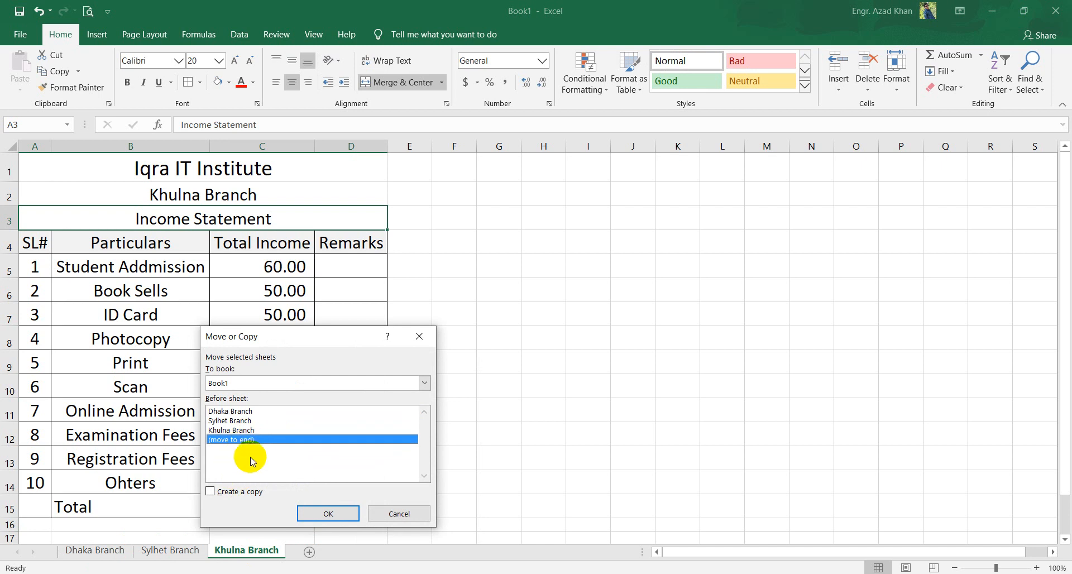
{"action": "left_click", "coordinate": [231, 491]}
{"action": "left_click", "coordinate": [344, 514]}
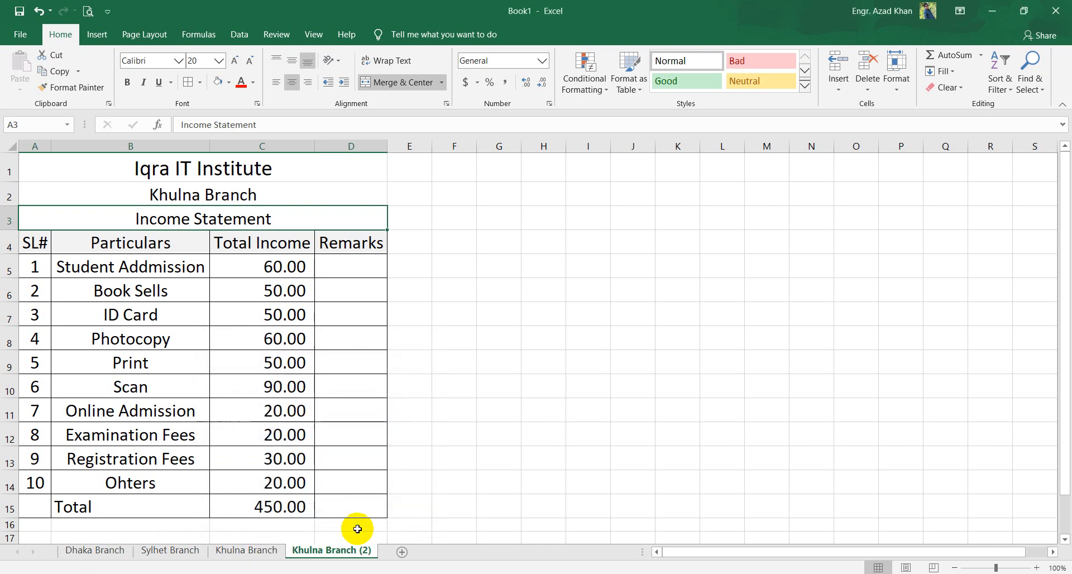
Rename the copied Khulna Branch sheet as Summary
{"action": "right_click", "coordinate": [329, 551]}
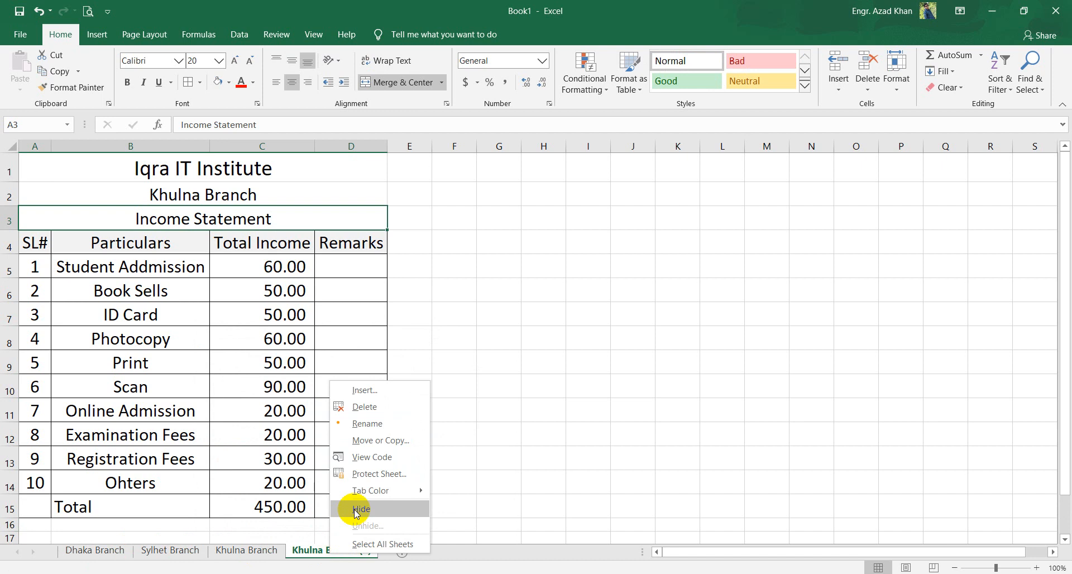
{"action": "left_click", "coordinate": [379, 424]}
{"action": "key", "text": "BackSpace"}
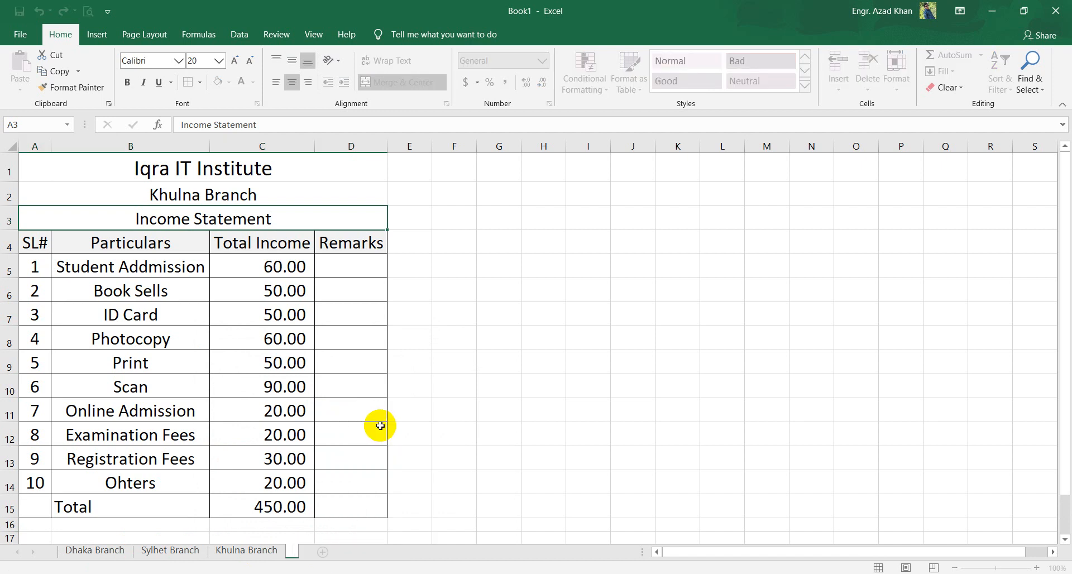
{"action": "key", "text": "Return"}
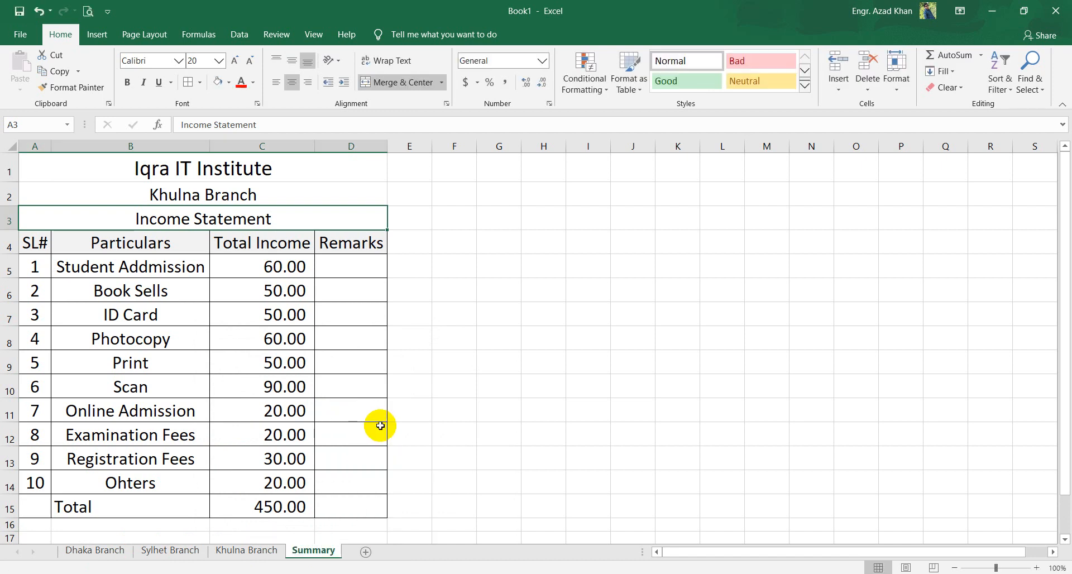
Change the heading in A2 of the Summary sheet to Total Summary
{"action": "left_click", "coordinate": [261, 196]}
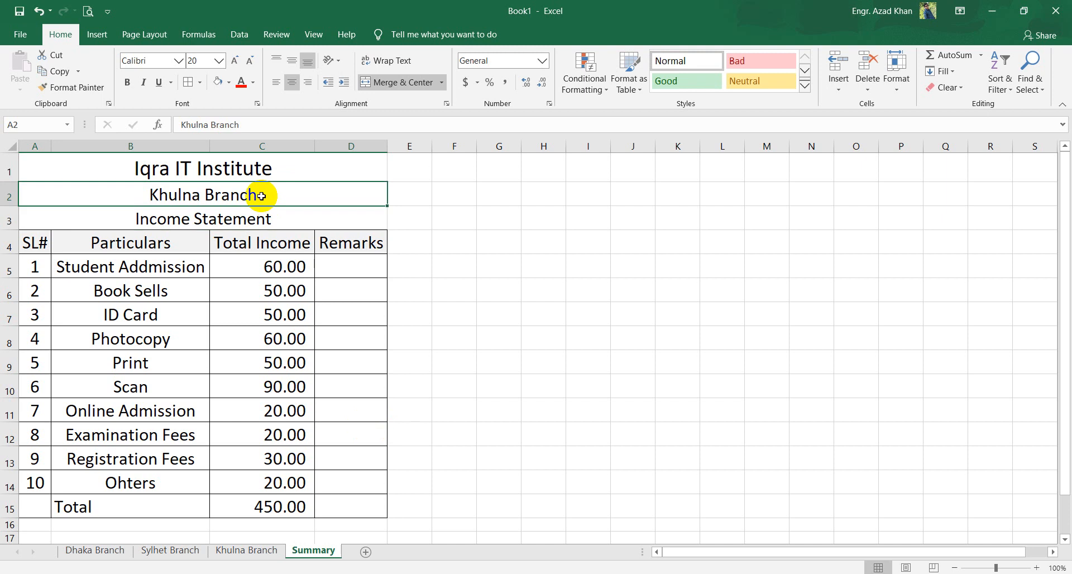
{"action": "type", "text": "Total Su"}
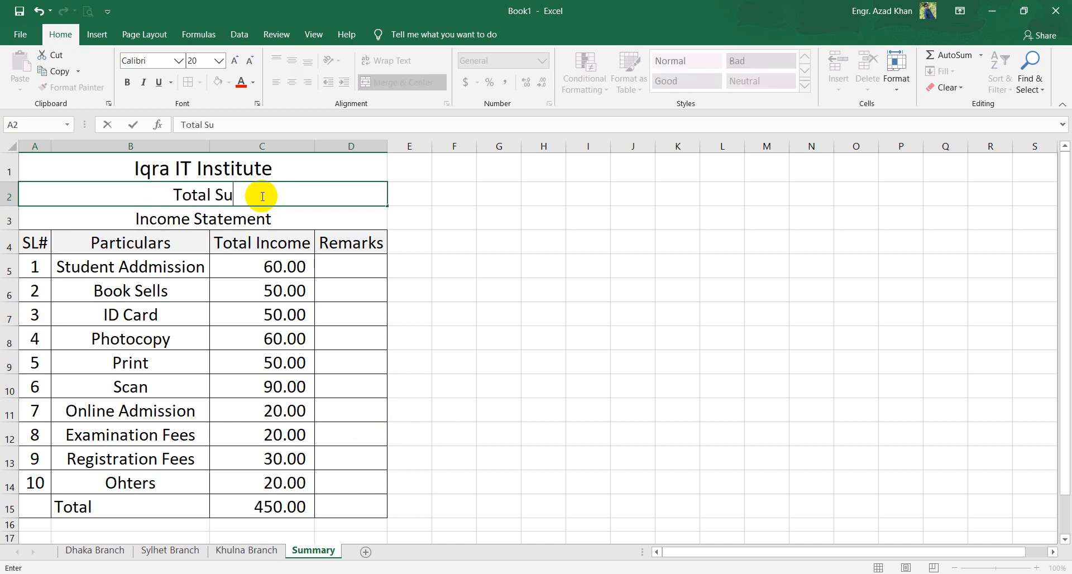
{"action": "type", "text": "mmary"}
{"action": "key", "text": "Return"}
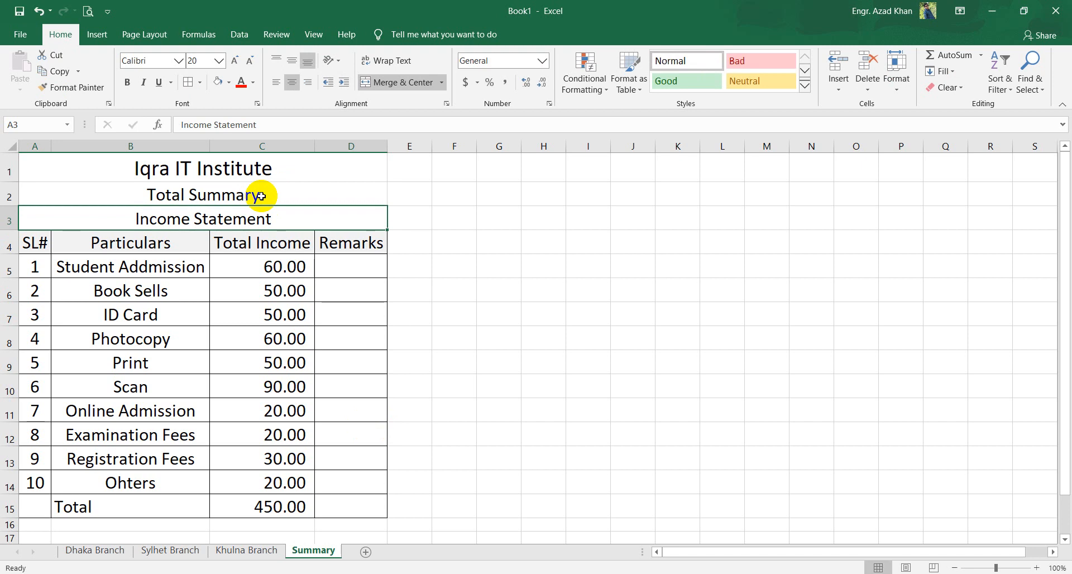
Clear the Total Income values in C5:C14 of the Summary sheet, keeping the total formula in C15
{"action": "left_click_drag", "start_coordinate": [280, 266], "coordinate": [283, 481]}
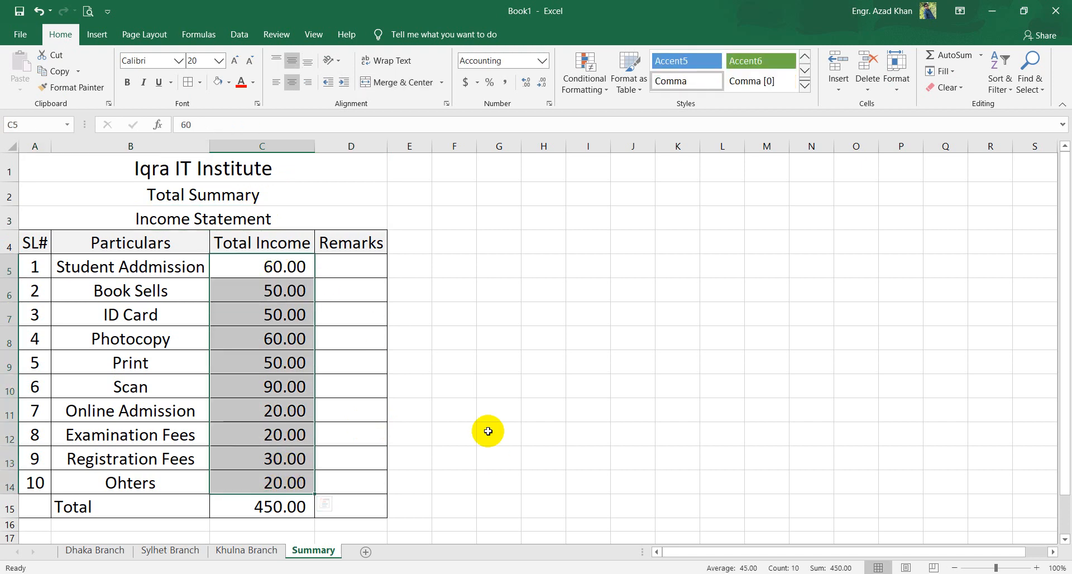
{"action": "key", "text": "Delete"}
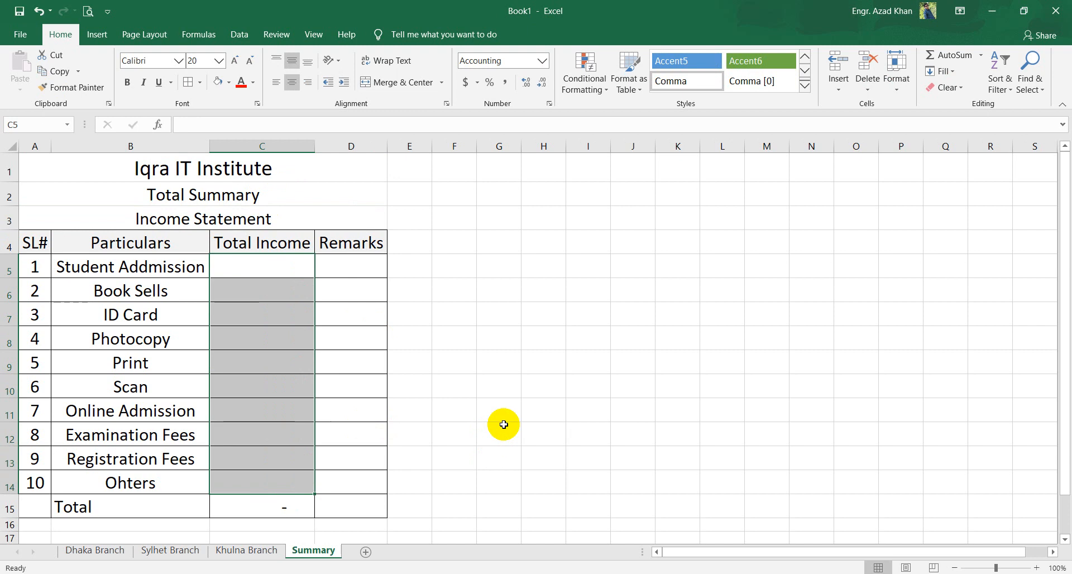
{"action": "left_click", "coordinate": [500, 430]}
{"action": "left_click", "coordinate": [281, 510]}
{"action": "left_click", "coordinate": [596, 396]}
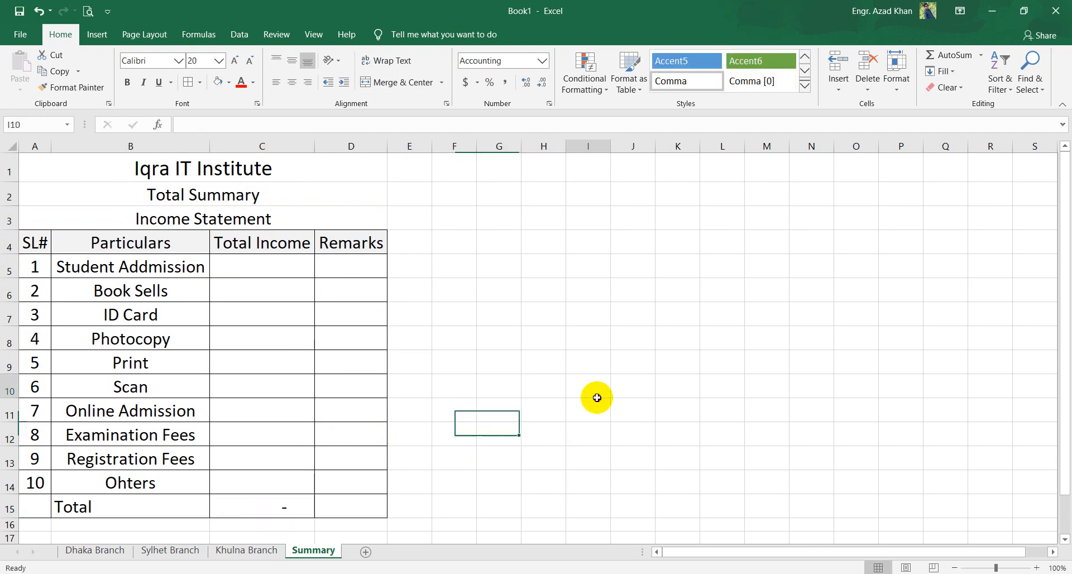
{"action": "left_click_drag", "start_coordinate": [266, 270], "coordinate": [253, 479]}
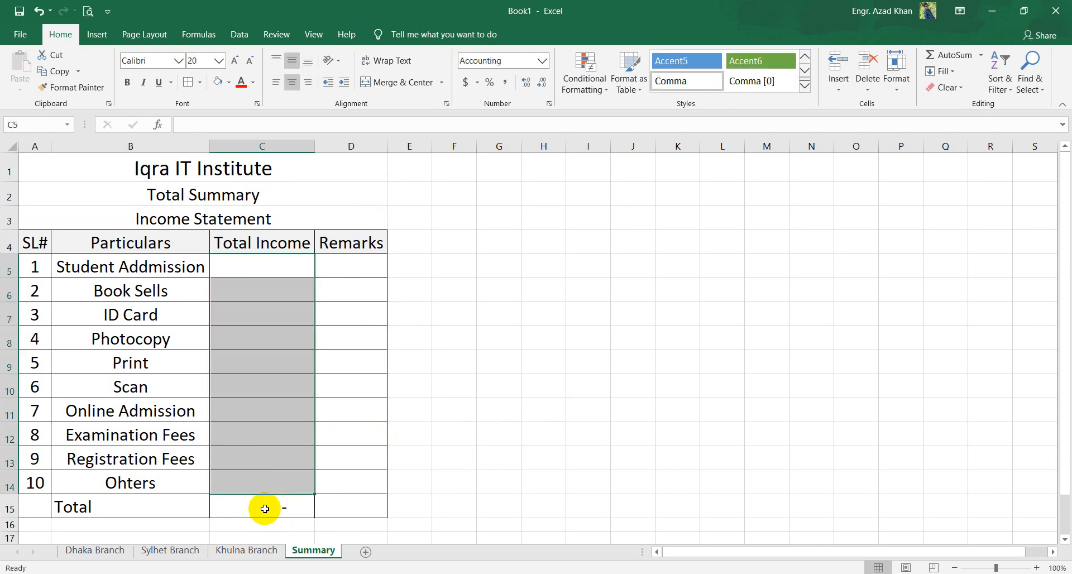
{"action": "left_click", "coordinate": [263, 507]}
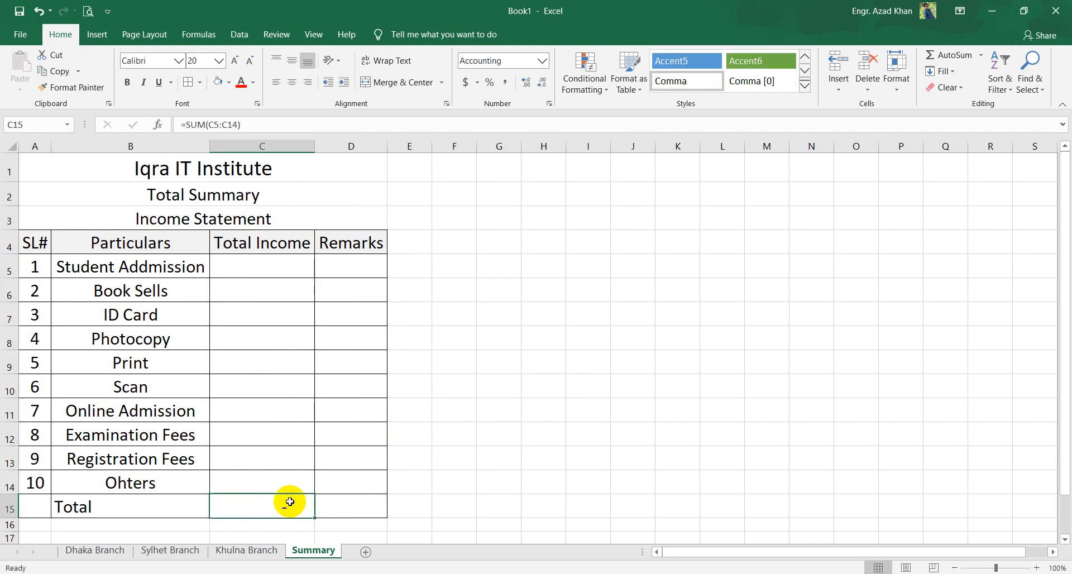
{"action": "left_click", "coordinate": [546, 426]}
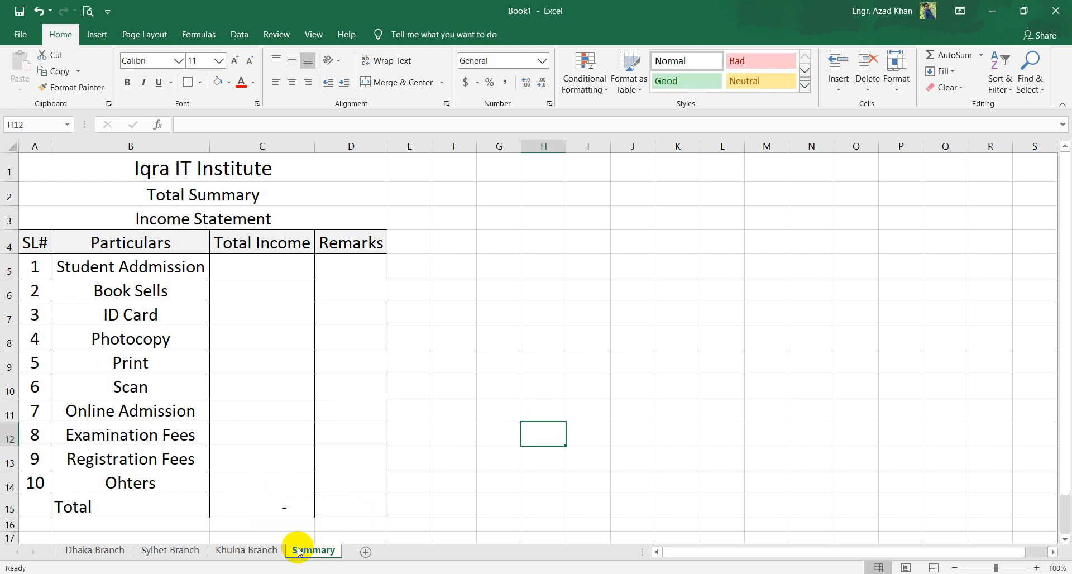
Insert two blank worksheets between the Sylhet Branch and Khulna Branch sheets
{"action": "left_click", "coordinate": [261, 551]}
{"action": "left_click", "coordinate": [169, 551]}
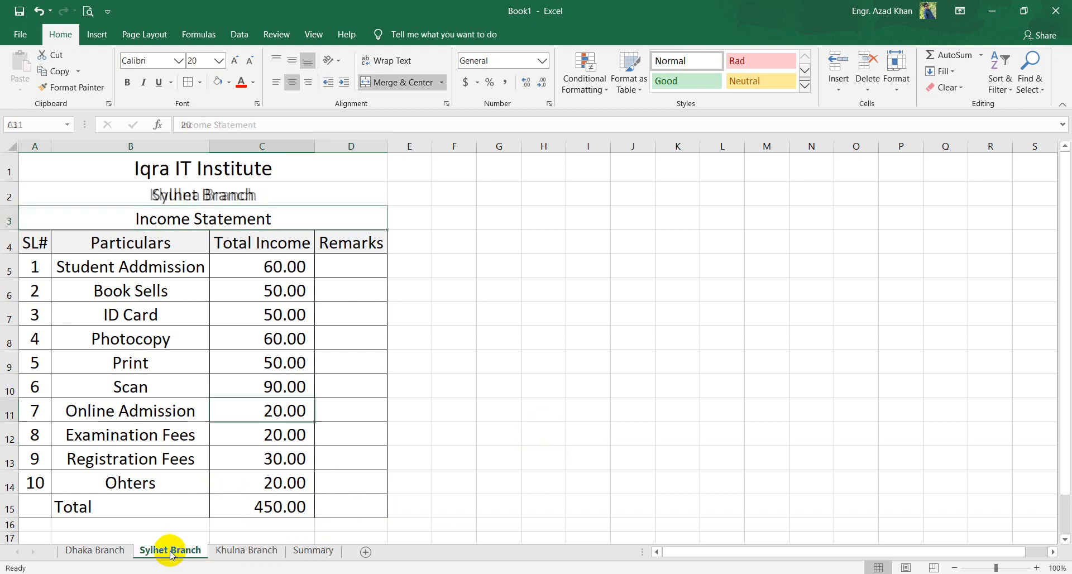
{"action": "left_click", "coordinate": [369, 553]}
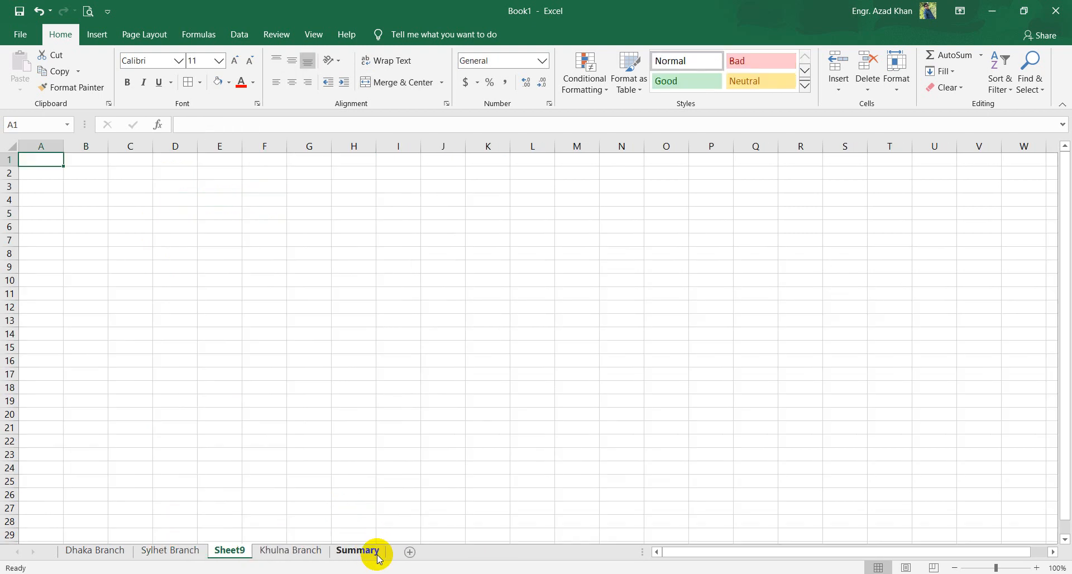
{"action": "left_click", "coordinate": [412, 552]}
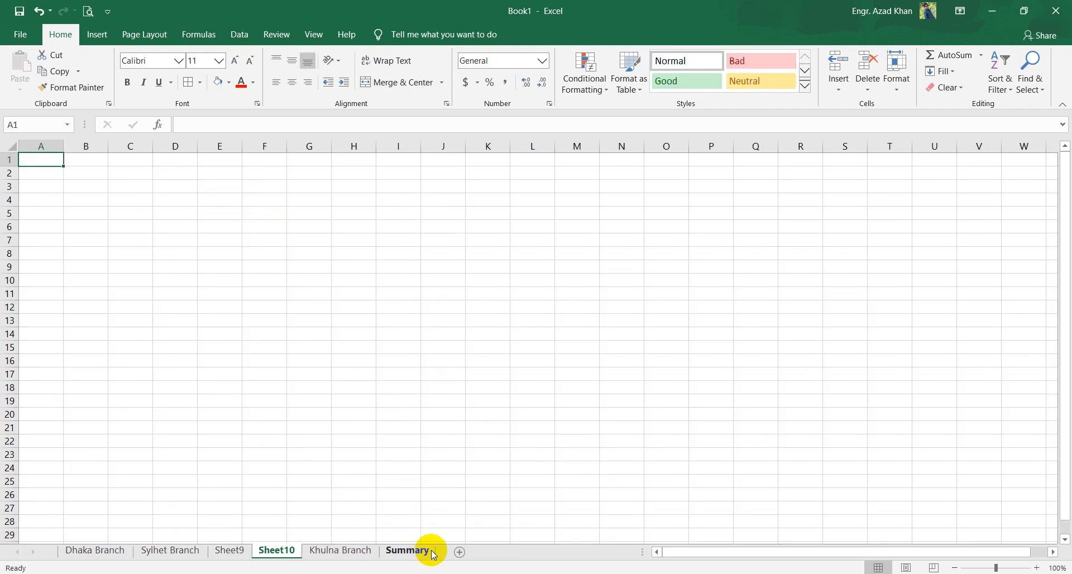
Delete the two blank worksheets Sheet10 and Sheet9
{"action": "right_click", "coordinate": [283, 554]}
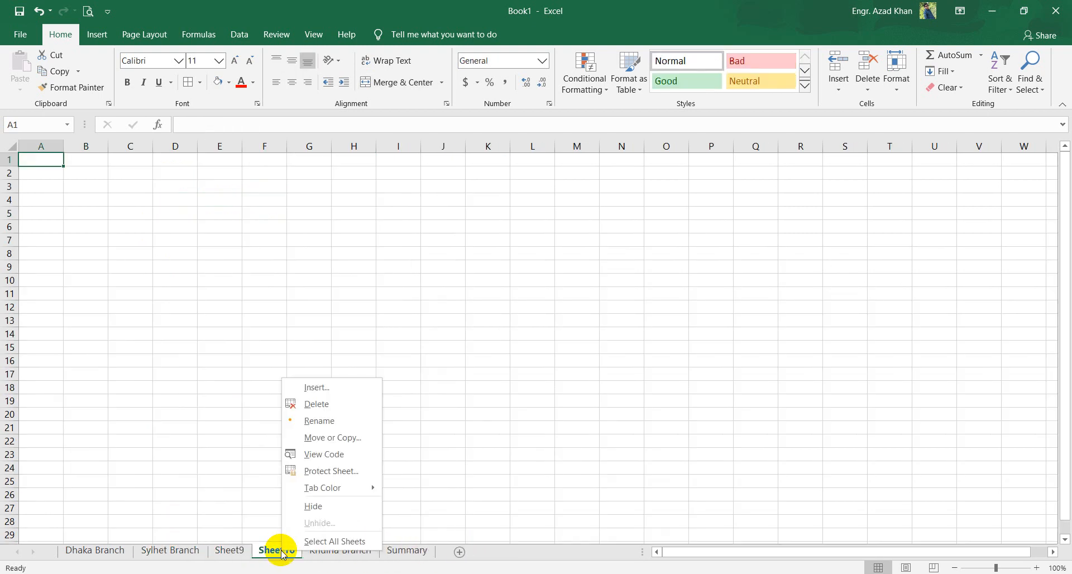
{"action": "left_click", "coordinate": [348, 407]}
{"action": "right_click", "coordinate": [229, 552]}
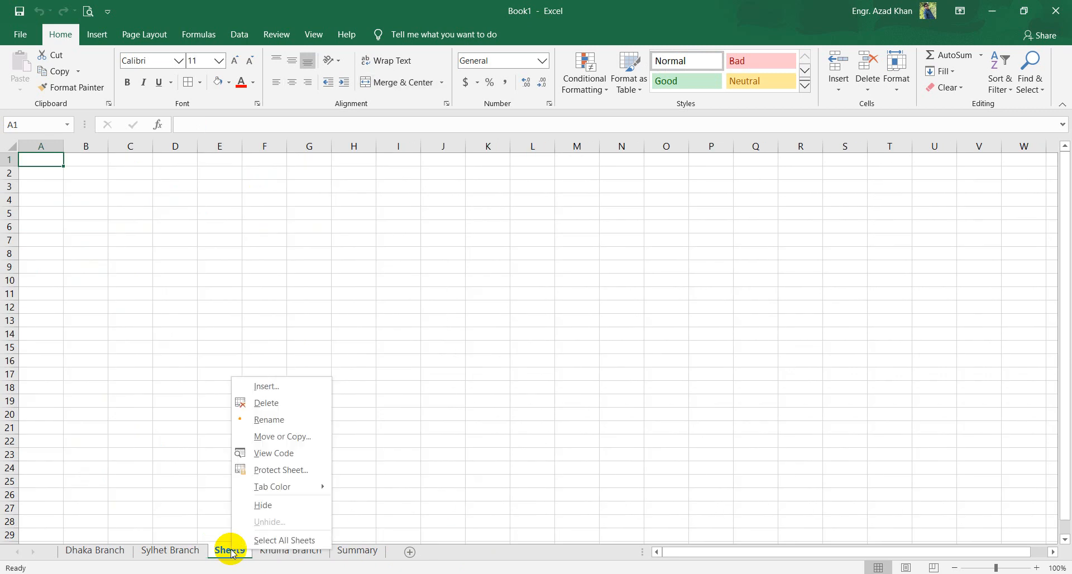
{"action": "left_click", "coordinate": [290, 403]}
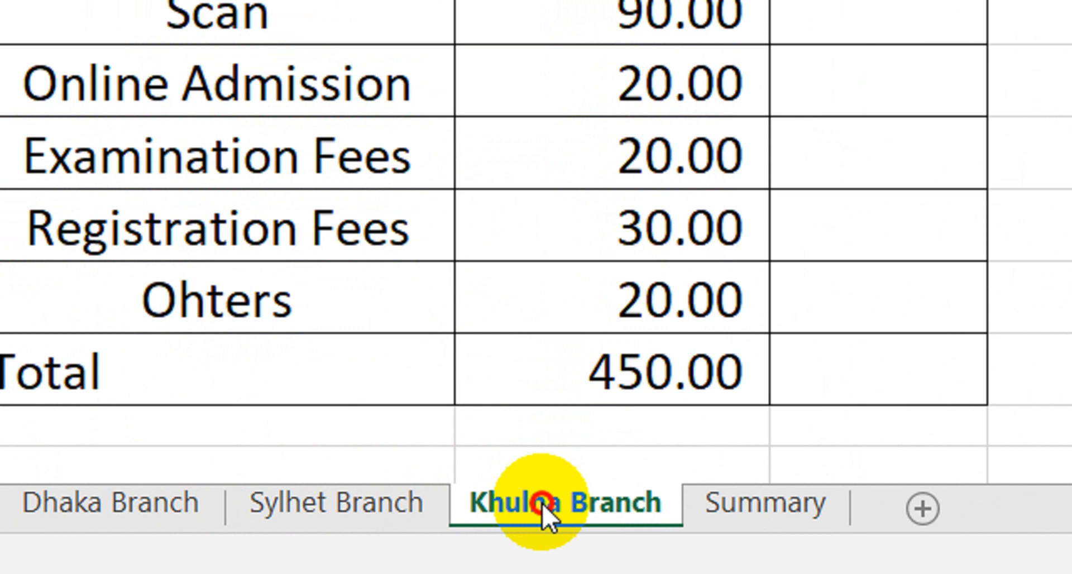
Try reordering the sheets by moving Khulna Branch to the front, and restore the order Dhaka, Sylhet, Khulna, Summary
{"action": "left_click_drag", "start_coordinate": [238, 550], "coordinate": [238, 550]}
{"action": "left_click_drag", "start_coordinate": [542, 503], "coordinate": [67, 515]}
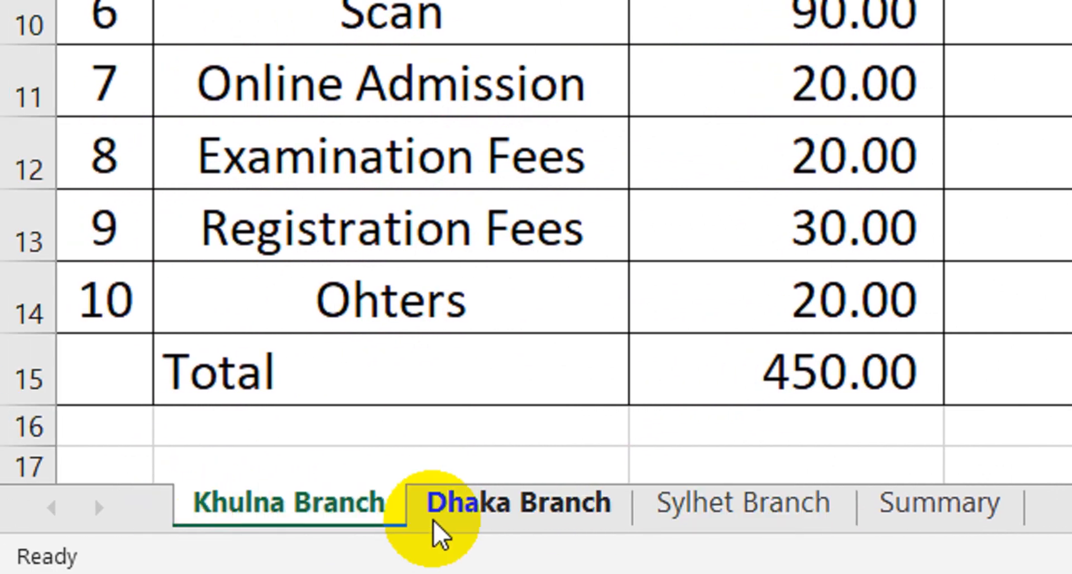
{"action": "left_click_drag", "start_coordinate": [468, 514], "coordinate": [189, 522]}
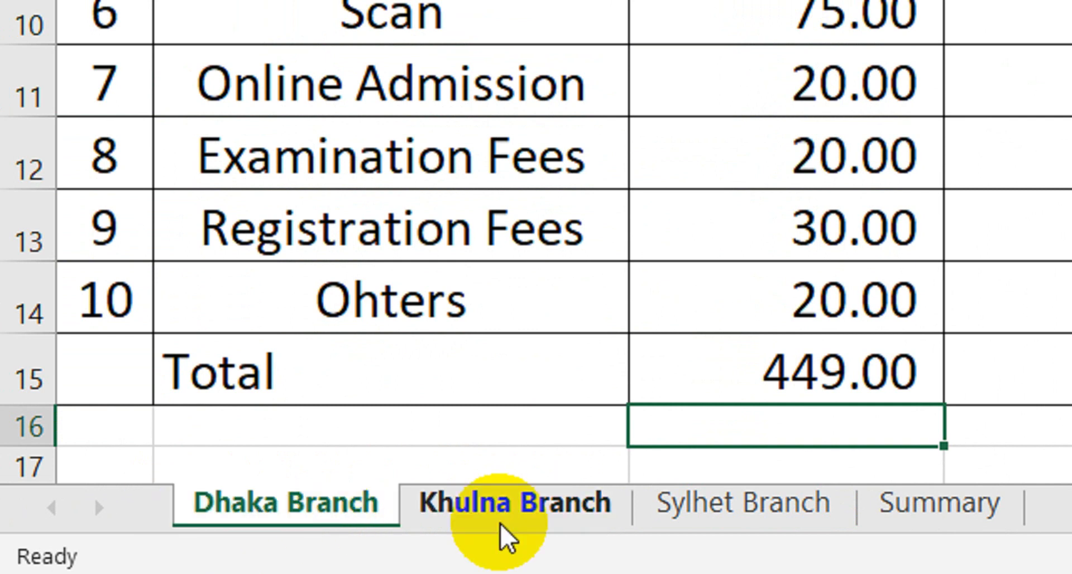
{"action": "left_click", "coordinate": [654, 516]}
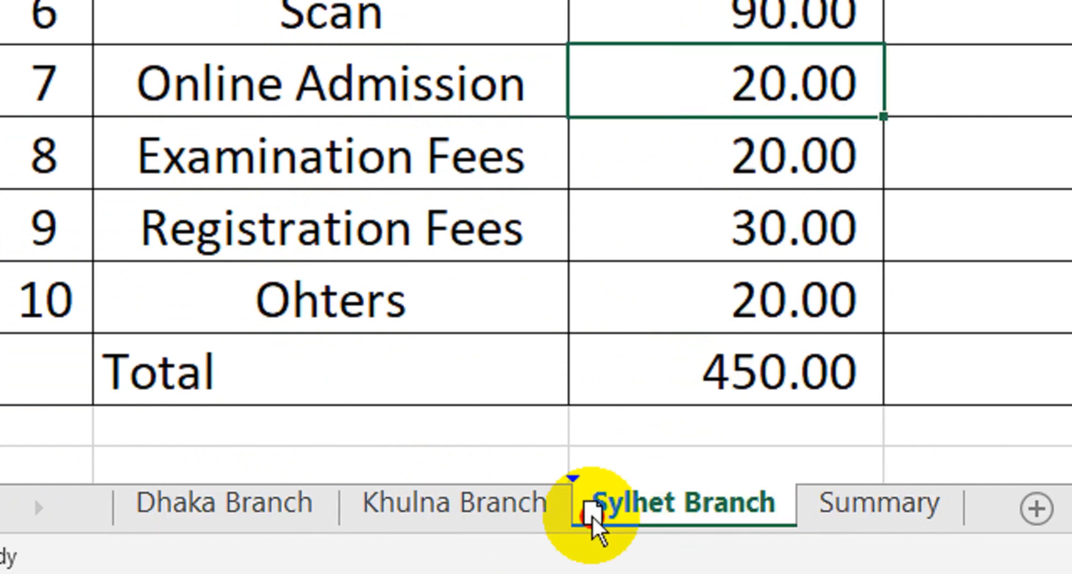
{"action": "mouse_move", "coordinate": [591, 519]}
{"action": "left_mouse_down"}
{"action": "mouse_move", "coordinate": [522, 480]}
{"action": "mouse_move", "coordinate": [412, 538]}
{"action": "mouse_move", "coordinate": [369, 516]}
{"action": "left_mouse_up"}
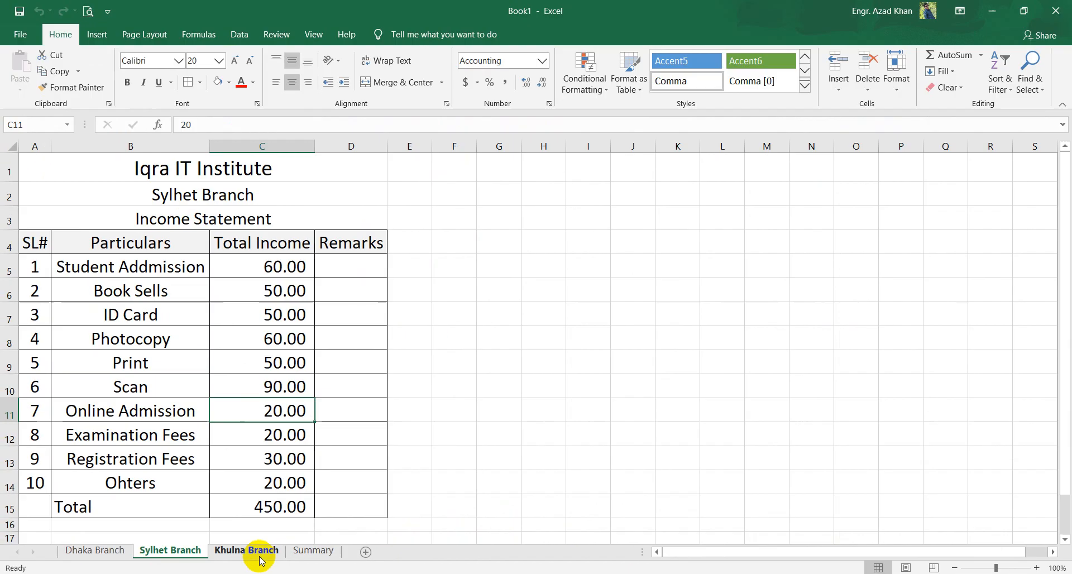
Review the Dhaka, Sylhet and Khulna Branch sheets and the Total Income column of the Summary sheet
{"action": "left_click", "coordinate": [306, 553]}
{"action": "left_click", "coordinate": [241, 551]}
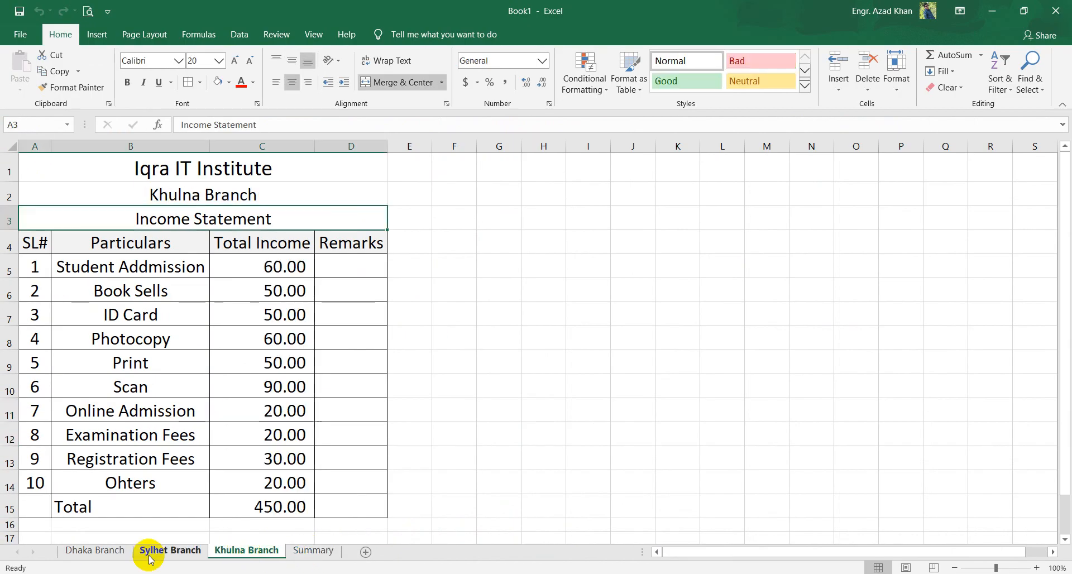
{"action": "left_click", "coordinate": [112, 553]}
{"action": "left_click", "coordinate": [158, 552]}
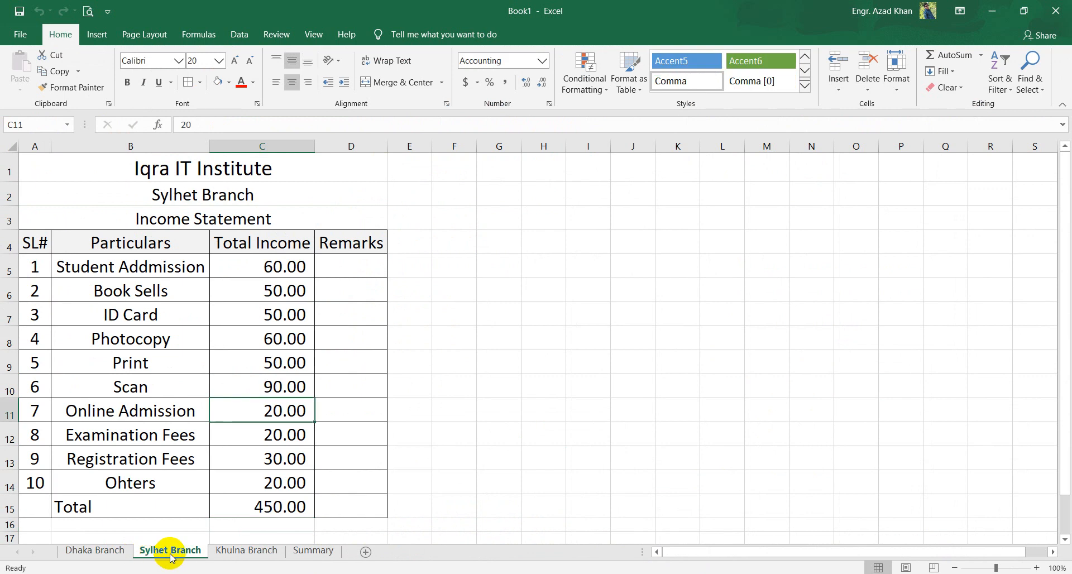
{"action": "left_click", "coordinate": [310, 552]}
{"action": "right_click", "coordinate": [319, 554]}
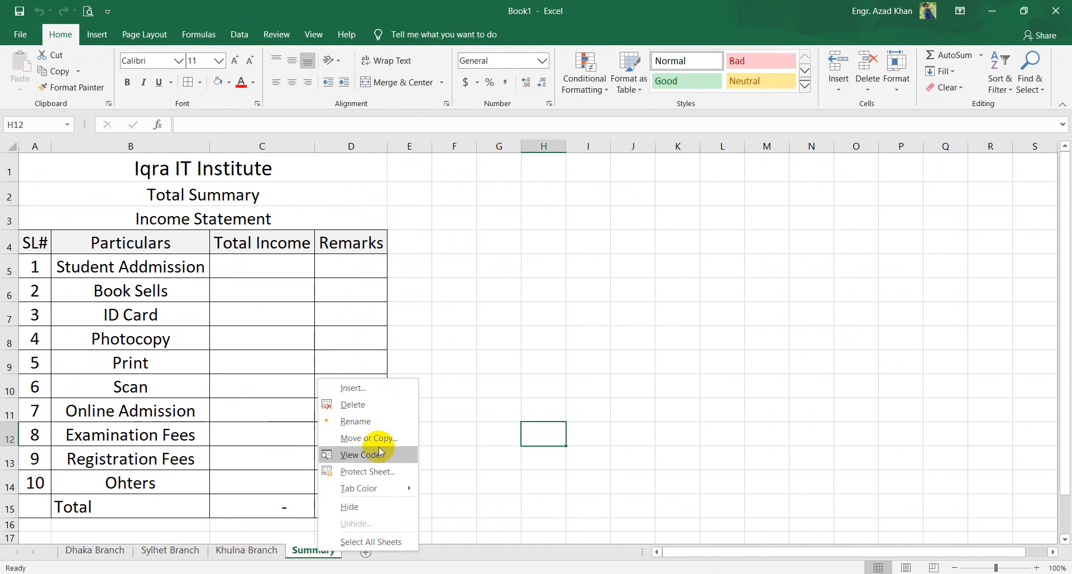
{"action": "left_click", "coordinate": [519, 494]}
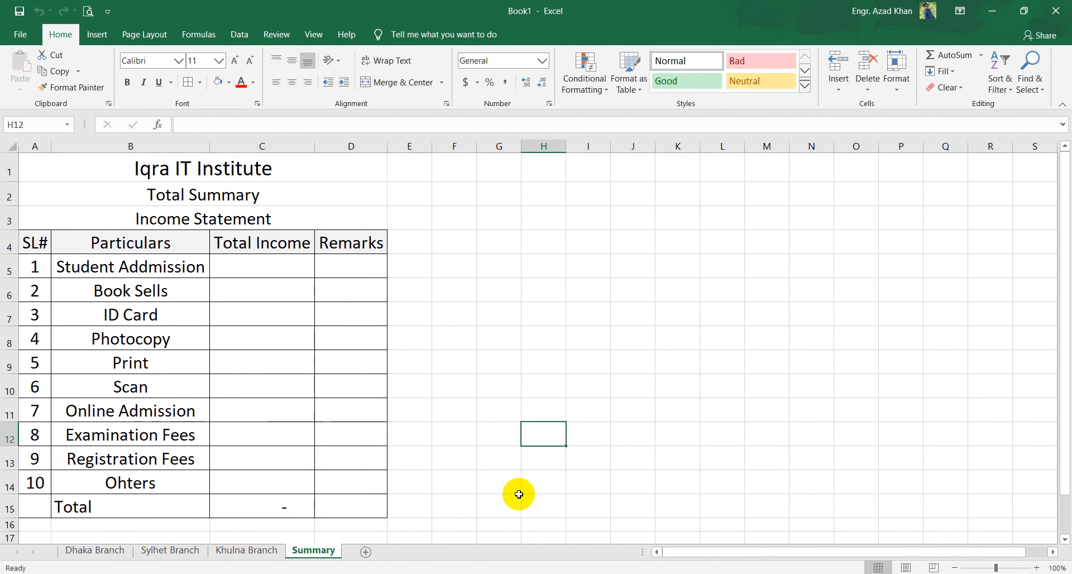
{"action": "left_click", "coordinate": [589, 342]}
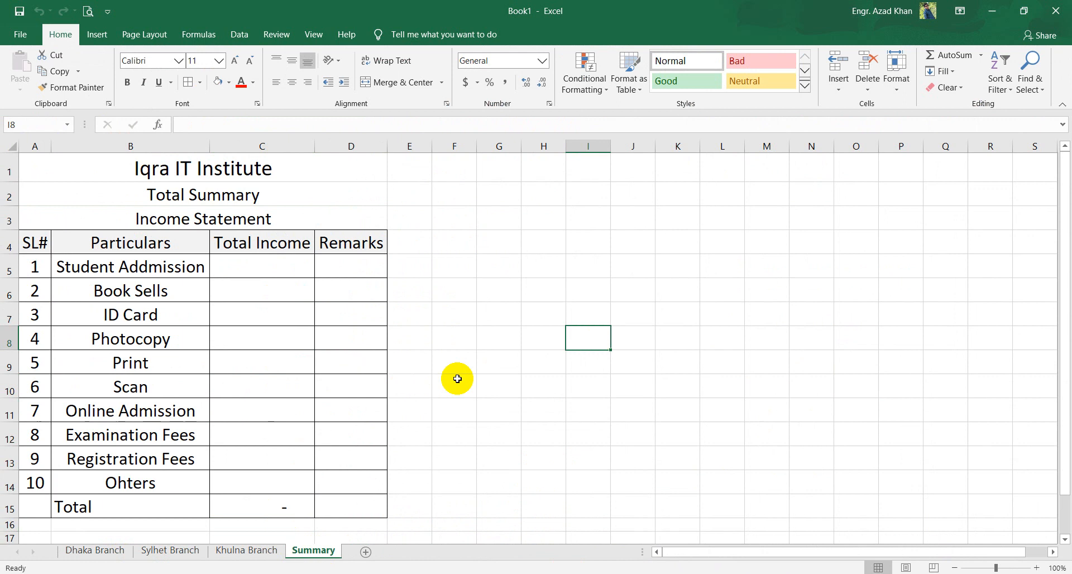
{"action": "left_click_drag", "start_coordinate": [255, 267], "coordinate": [235, 466]}
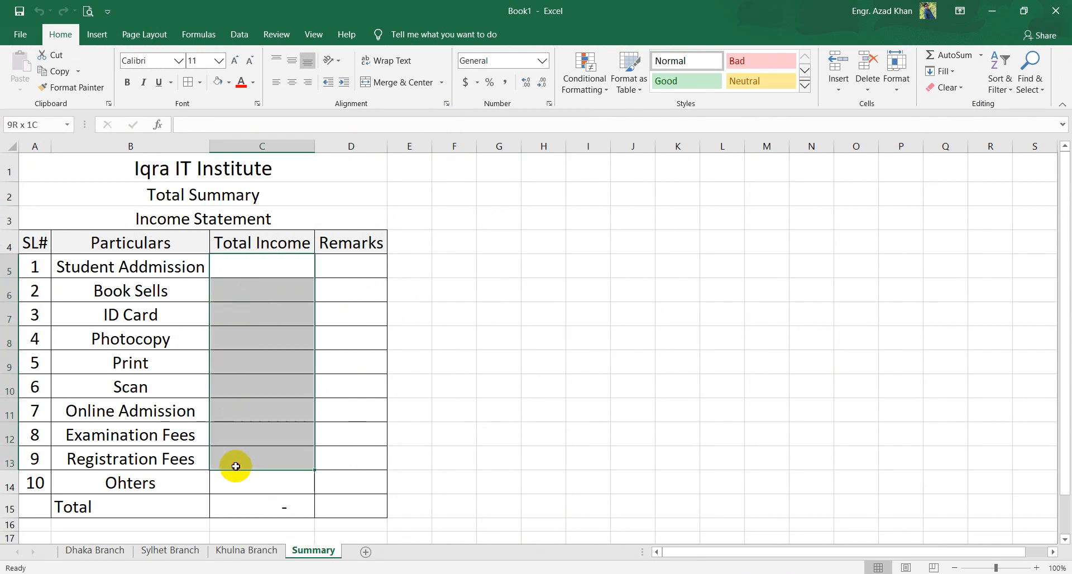
{"action": "left_click", "coordinate": [591, 416]}
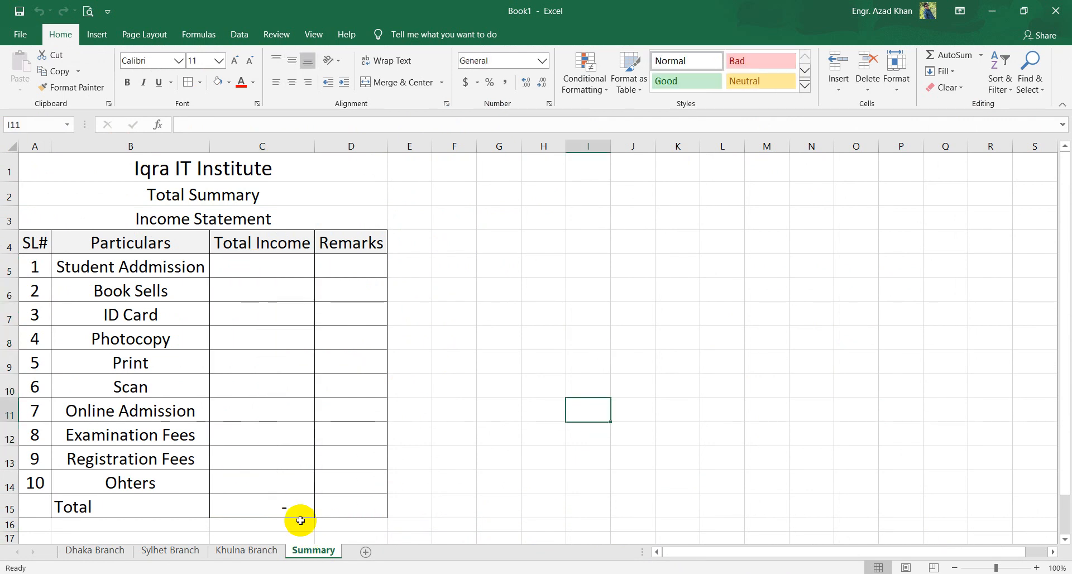
Start the Consolidate command with C5:C14 of the Summary sheet as the destination range
{"action": "left_click_drag", "start_coordinate": [252, 266], "coordinate": [263, 483]}
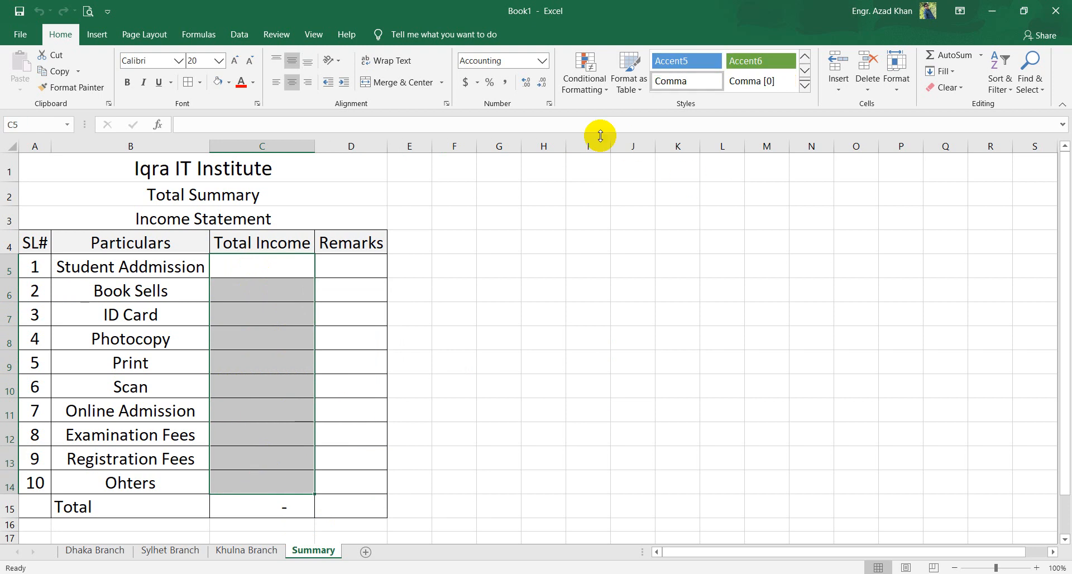
{"action": "left_click", "coordinate": [237, 42]}
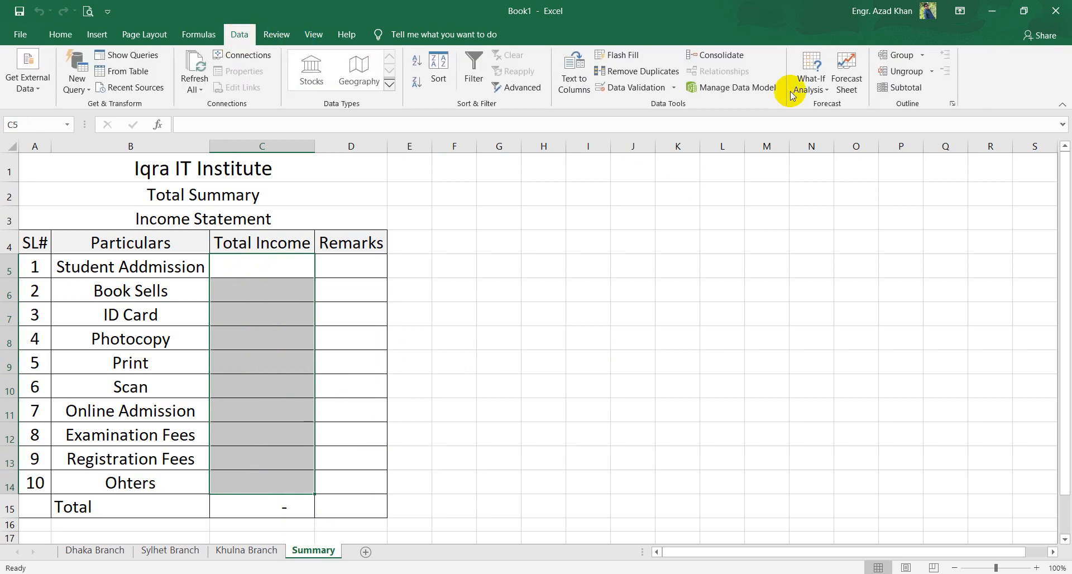
{"action": "left_click", "coordinate": [240, 36]}
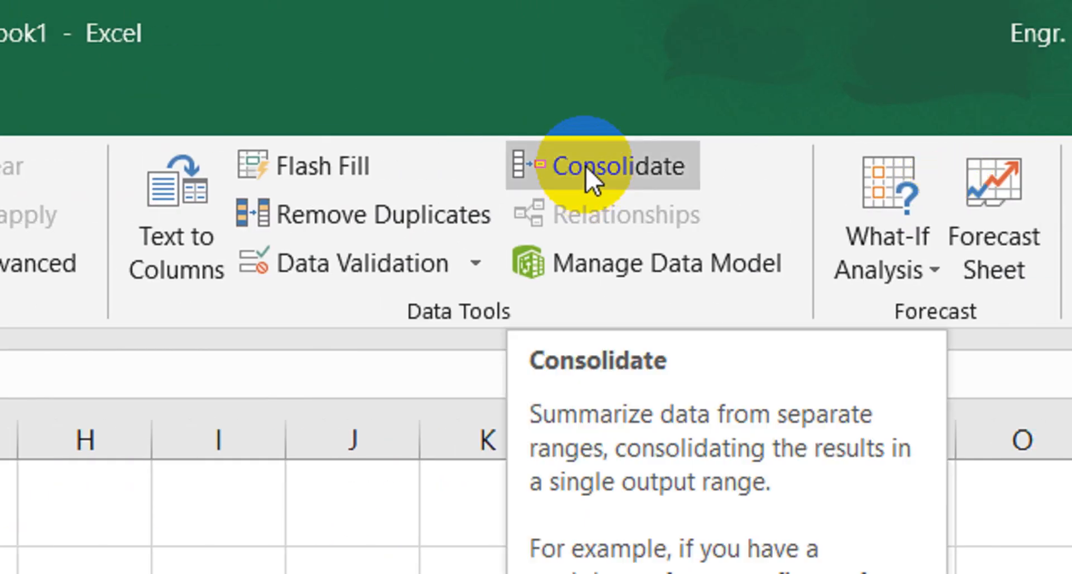
{"action": "left_click", "coordinate": [599, 166]}
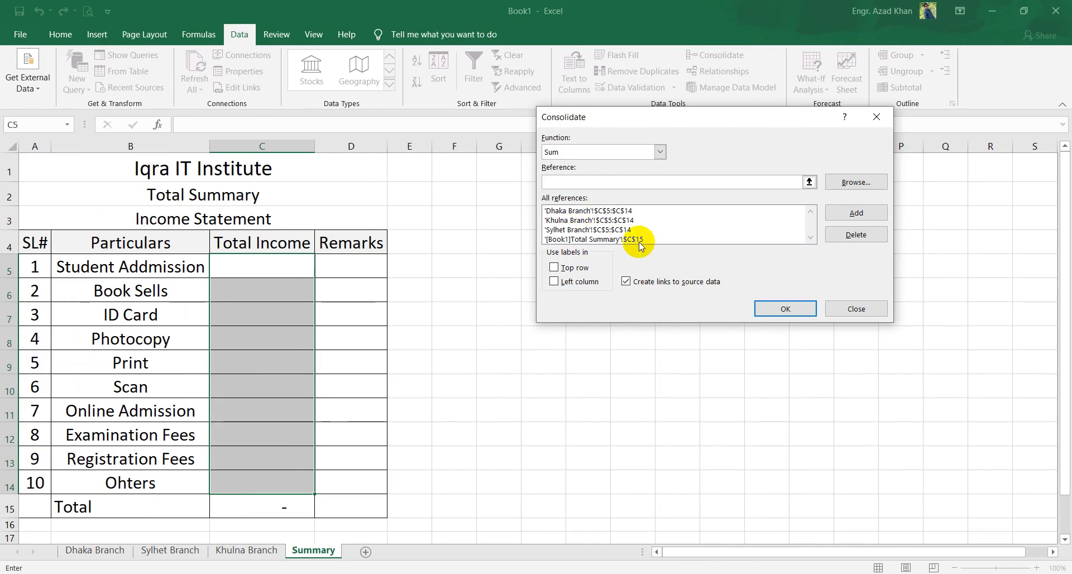
Remove all leftover references from the consolidation's reference list
{"action": "left_click", "coordinate": [562, 293]}
{"action": "left_click", "coordinate": [856, 234]}
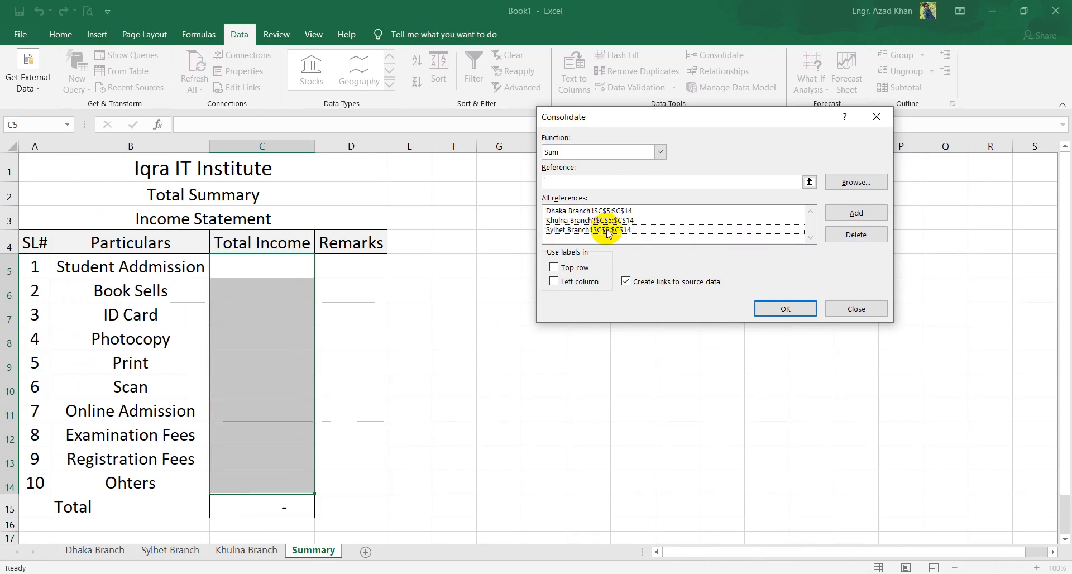
{"action": "left_click", "coordinate": [613, 230]}
{"action": "left_click", "coordinate": [854, 234]}
{"action": "left_click", "coordinate": [592, 220]}
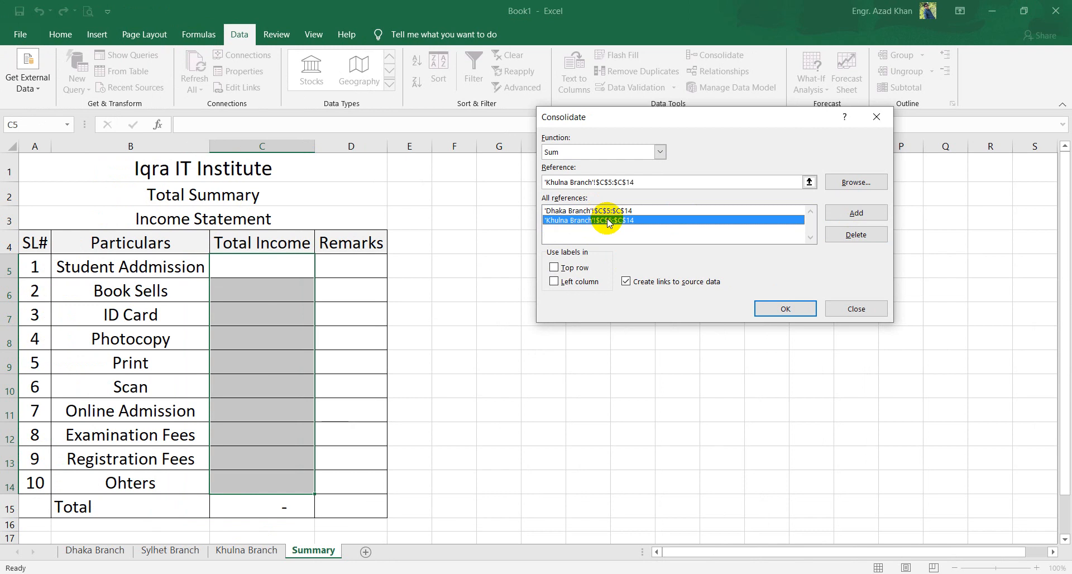
{"action": "left_click", "coordinate": [842, 236]}
{"action": "left_click", "coordinate": [619, 210]}
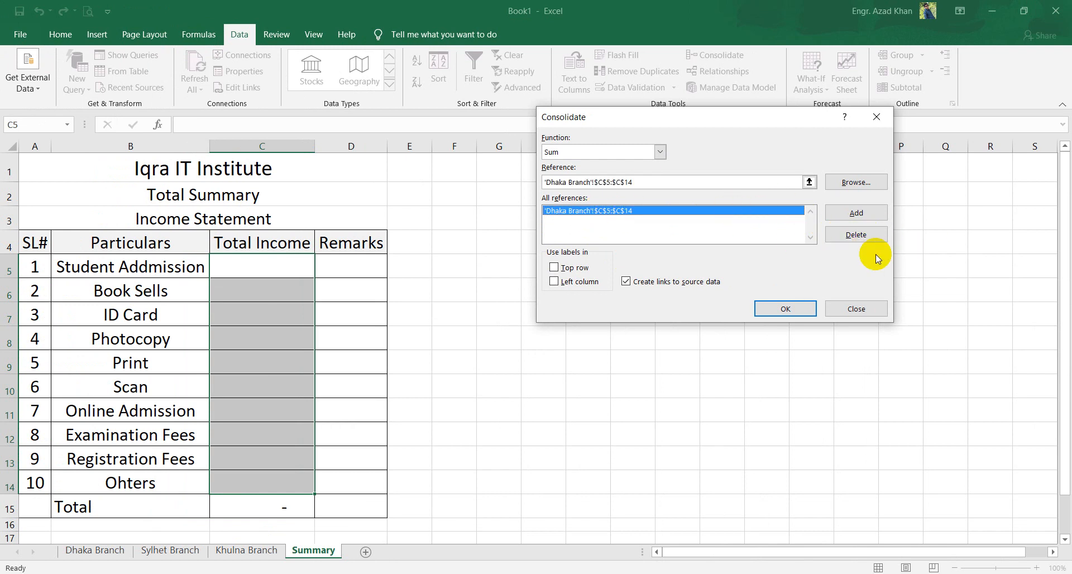
{"action": "left_click", "coordinate": [860, 233]}
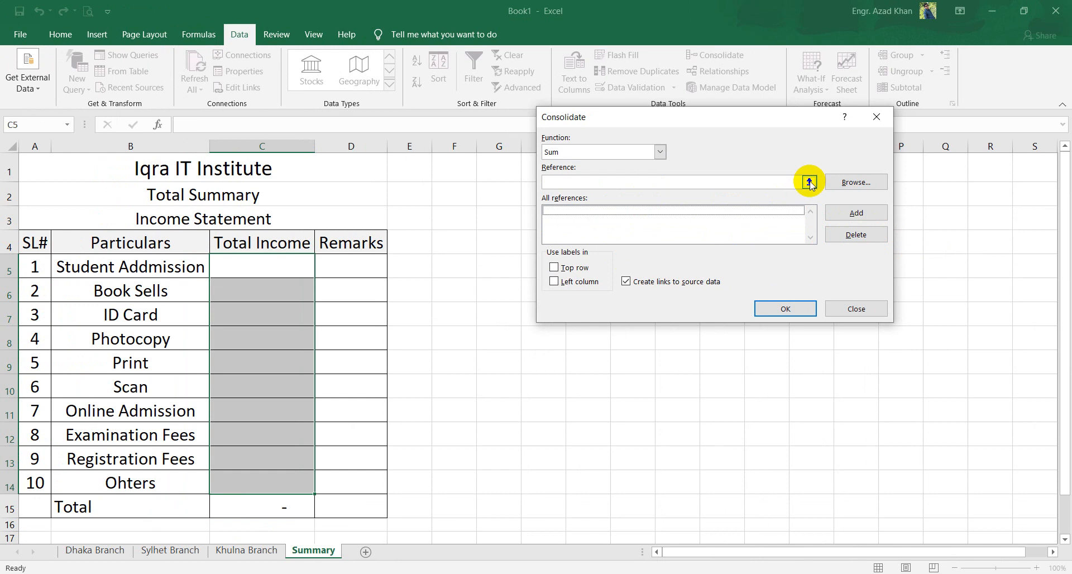
Add the Dhaka Branch range C5:C14 as the first consolidation reference
{"action": "left_click", "coordinate": [810, 183]}
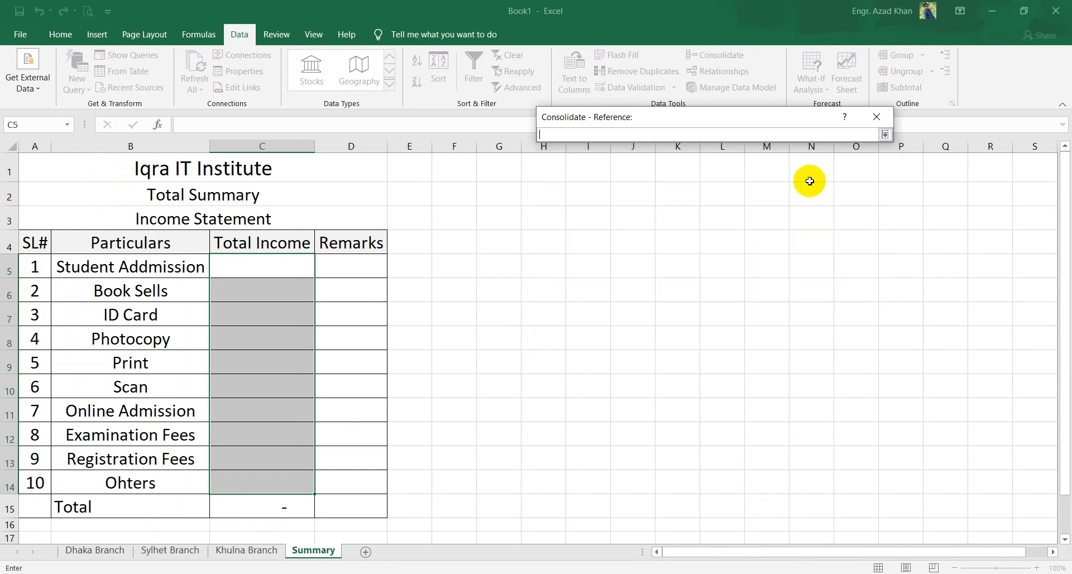
{"action": "left_click", "coordinate": [89, 551]}
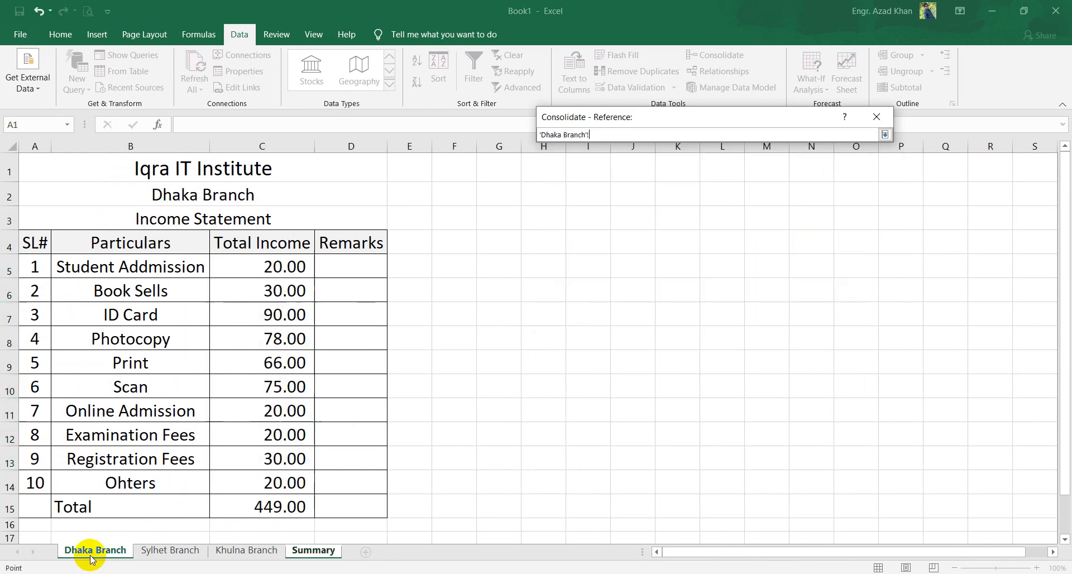
{"action": "left_click_drag", "start_coordinate": [274, 266], "coordinate": [253, 482]}
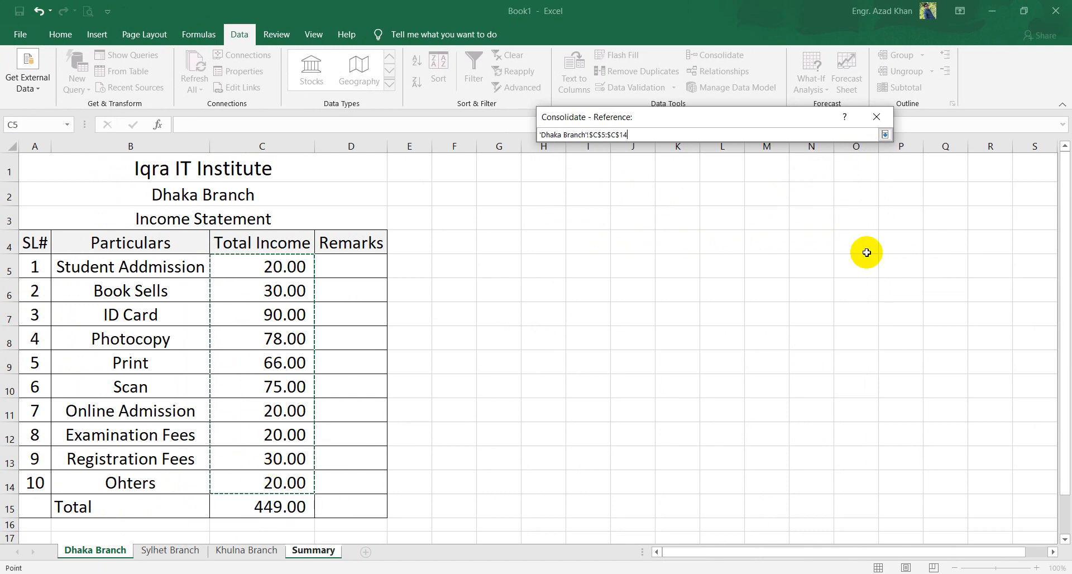
{"action": "left_click", "coordinate": [885, 134]}
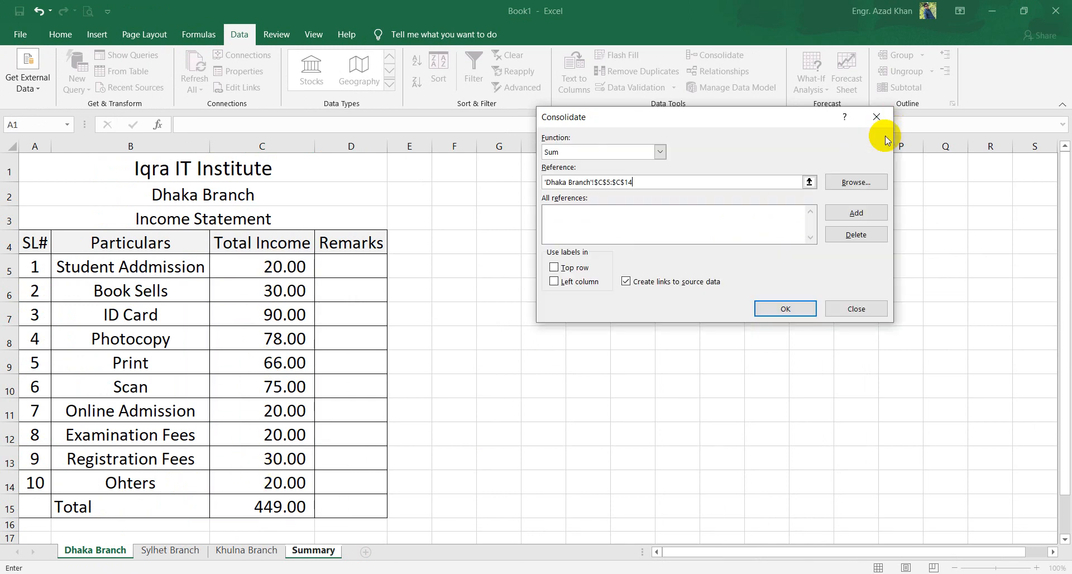
{"action": "left_click", "coordinate": [857, 213]}
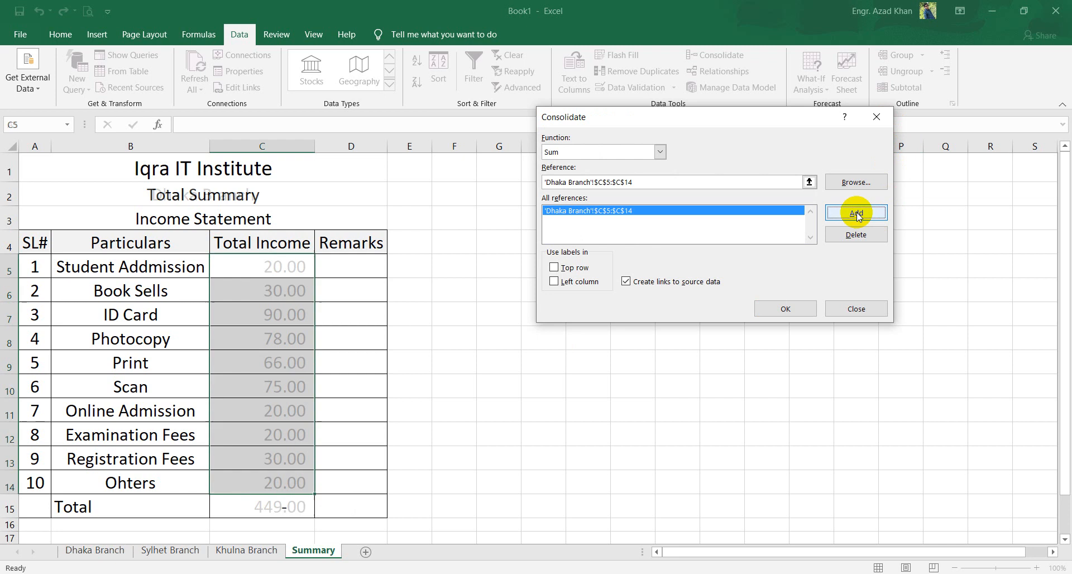
Add the C5:C14 ranges of the Sylhet Branch and Khulna Branch sheets to the consolidation references
{"action": "left_click", "coordinate": [166, 552]}
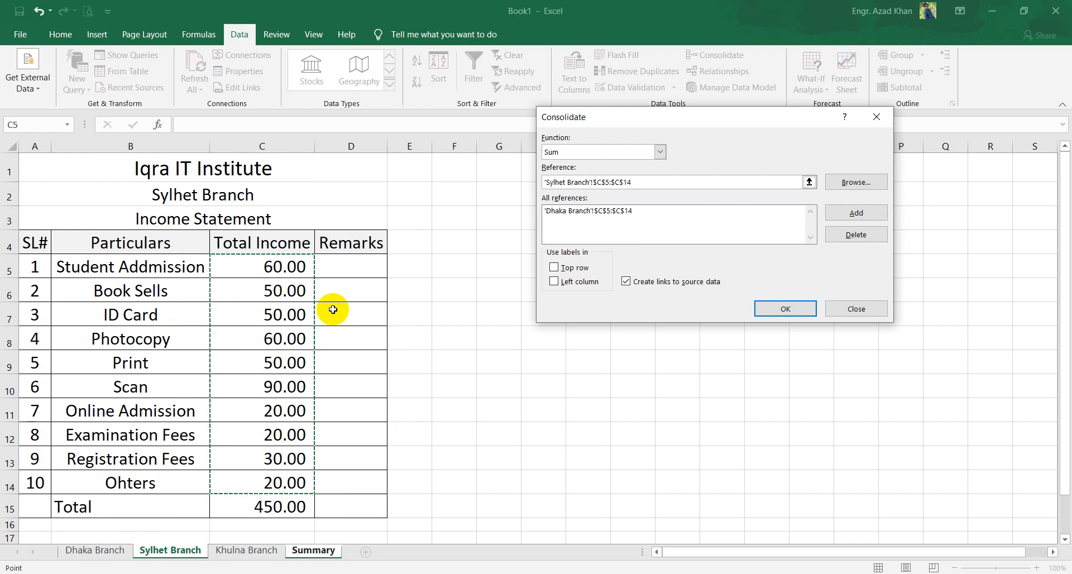
{"action": "left_click", "coordinate": [854, 212]}
{"action": "left_click", "coordinate": [239, 552]}
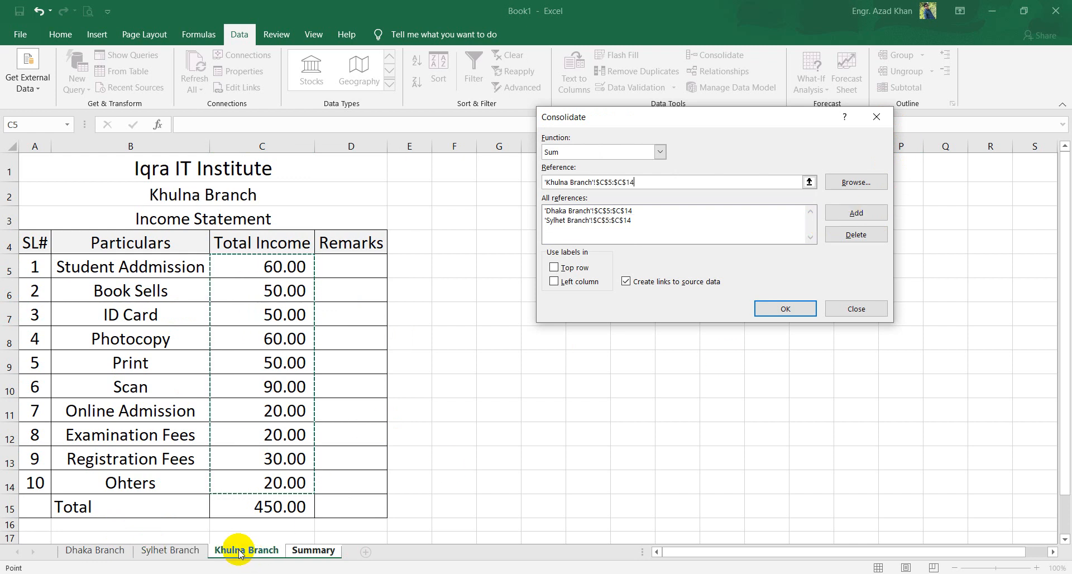
{"action": "left_click", "coordinate": [860, 213]}
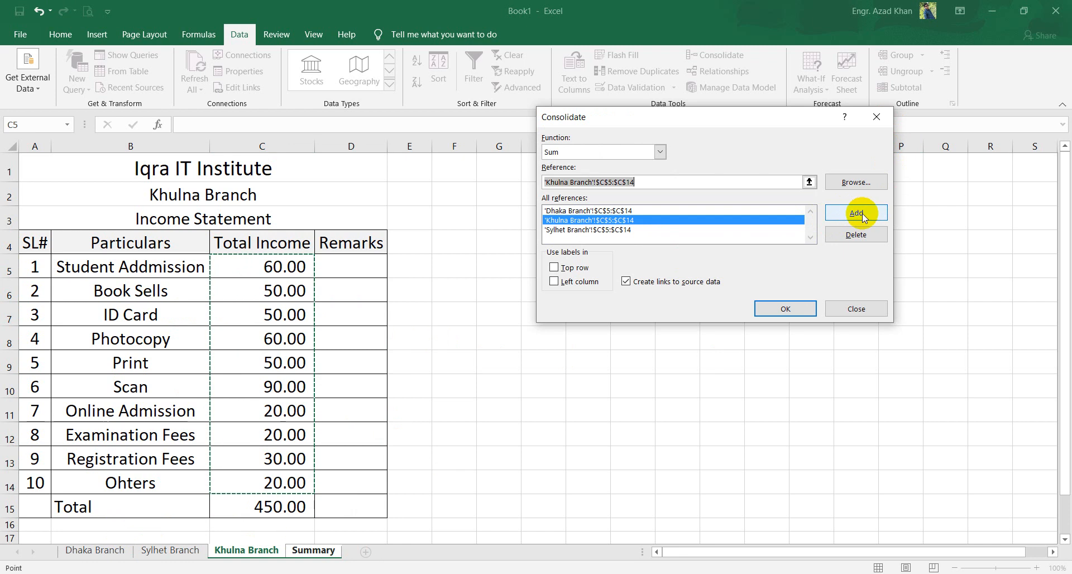
Try to consolidate with links to source data, including Summary cell C15 among the references
{"action": "left_click", "coordinate": [313, 551]}
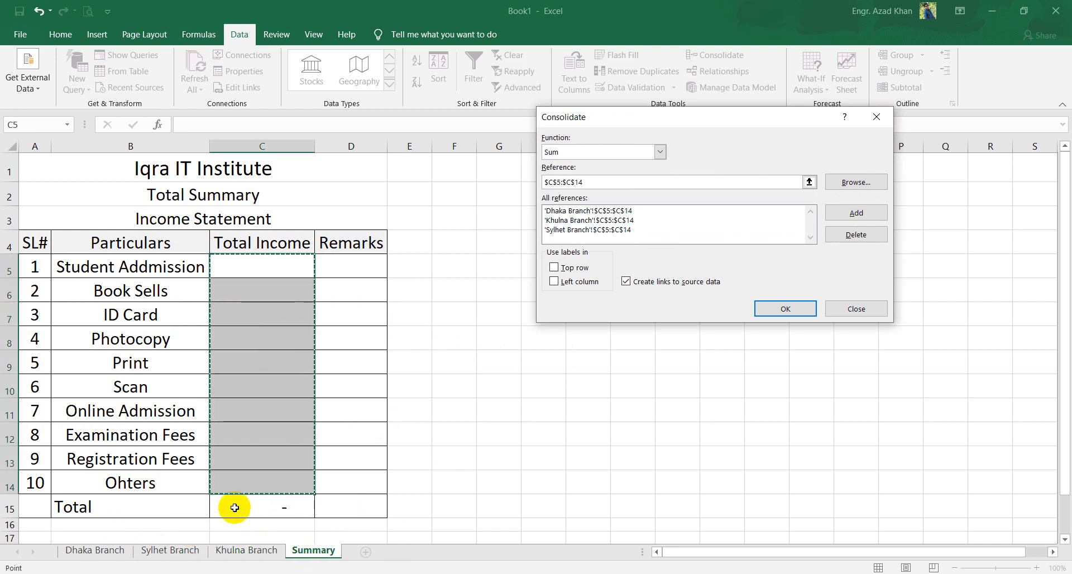
{"action": "left_click", "coordinate": [787, 308]}
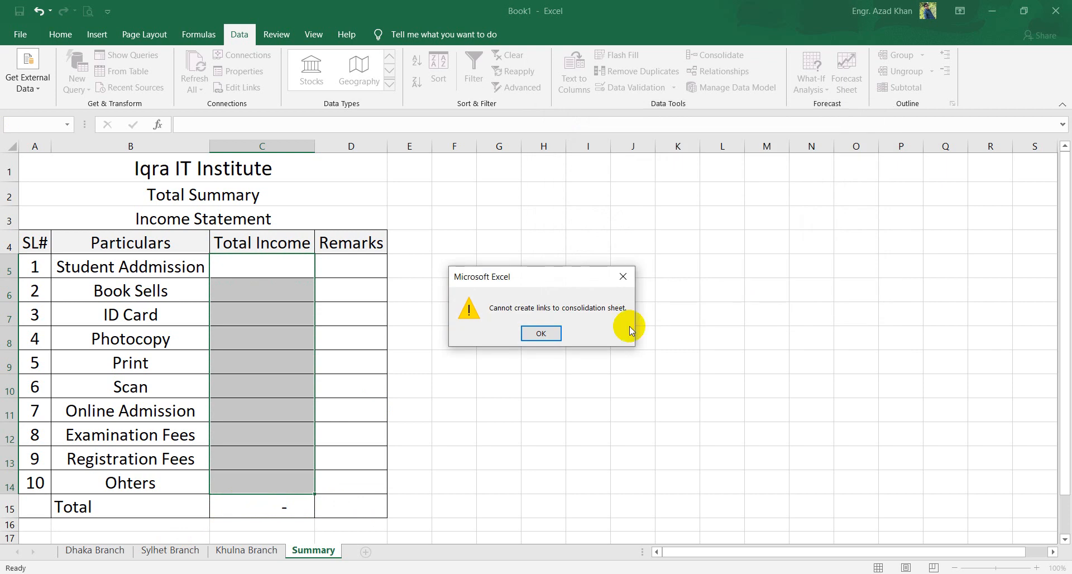
{"action": "left_click", "coordinate": [555, 334]}
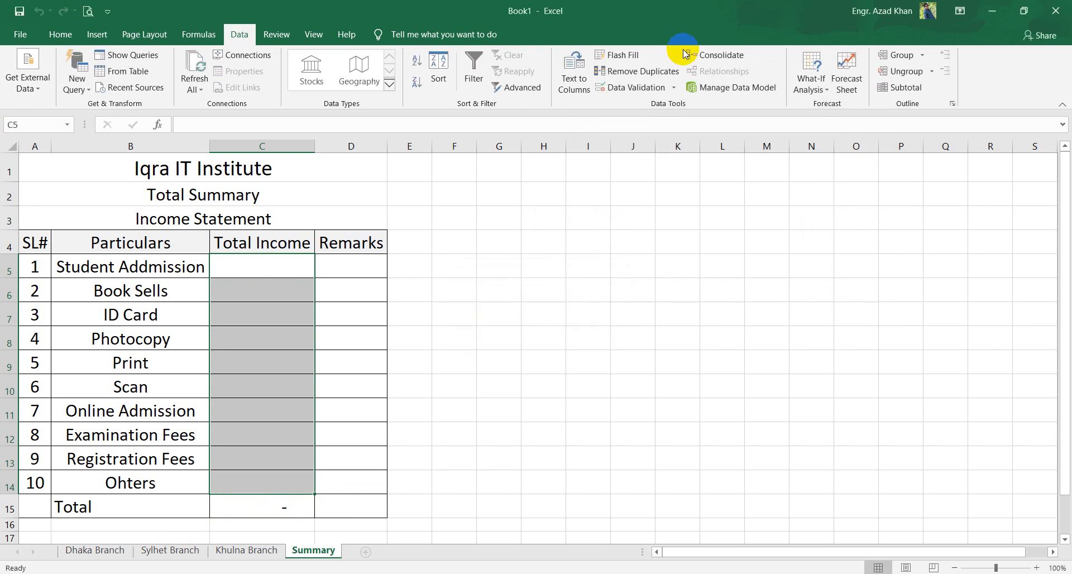
Turn off creating links to source data and run the Sum consolidation into C5:C14 of the Summary sheet
{"action": "left_click", "coordinate": [701, 56]}
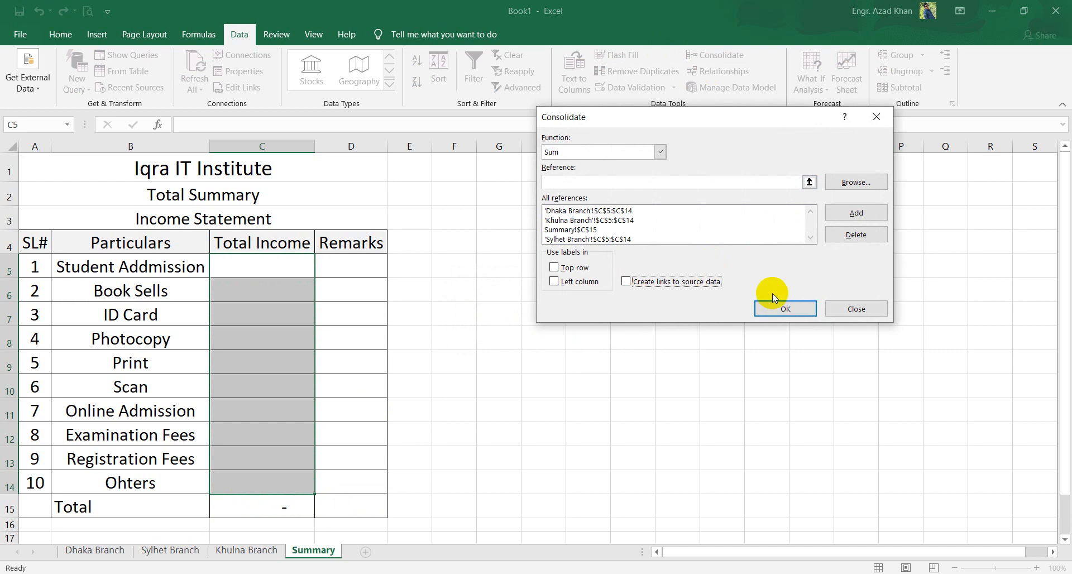
{"action": "left_click", "coordinate": [784, 308]}
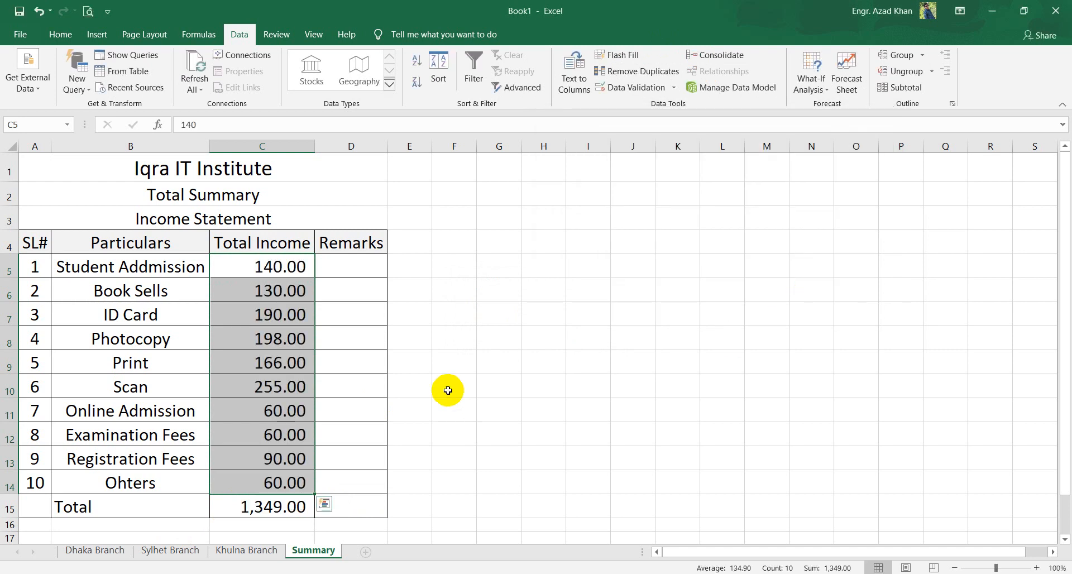
Clear the consolidated Total Income values in C5:C14 of the Summary sheet
{"action": "left_click", "coordinate": [529, 347]}
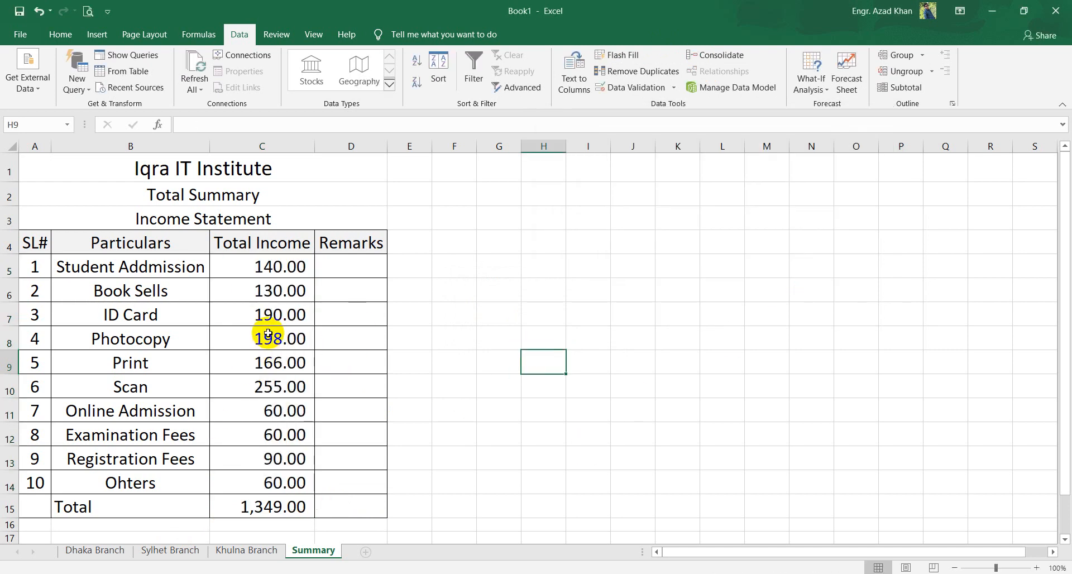
{"action": "left_click_drag", "start_coordinate": [268, 263], "coordinate": [267, 480]}
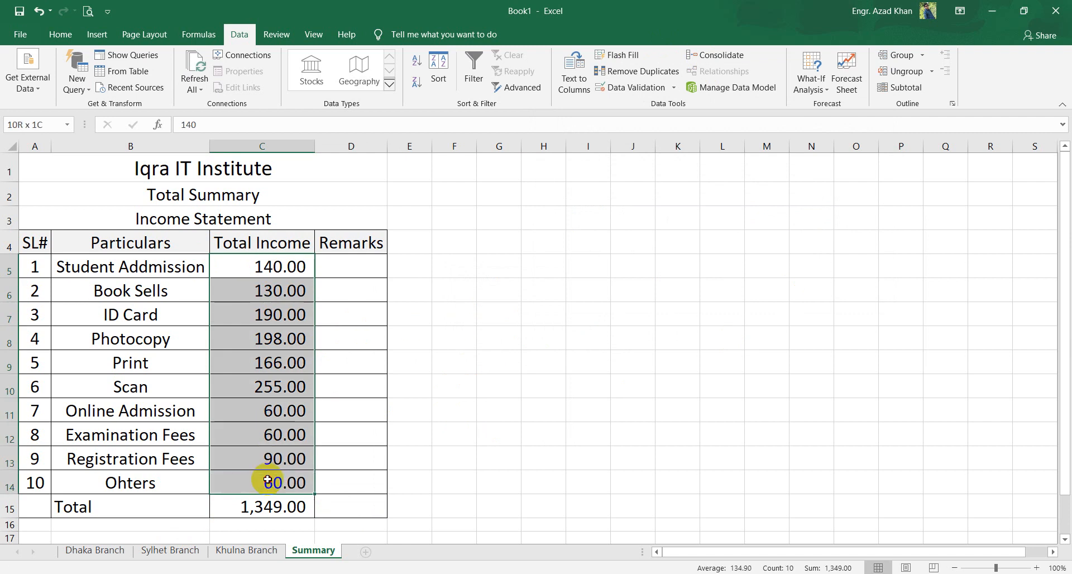
{"action": "key", "text": "Delete"}
{"action": "left_click_drag", "start_coordinate": [613, 295], "coordinate": [588, 314]}
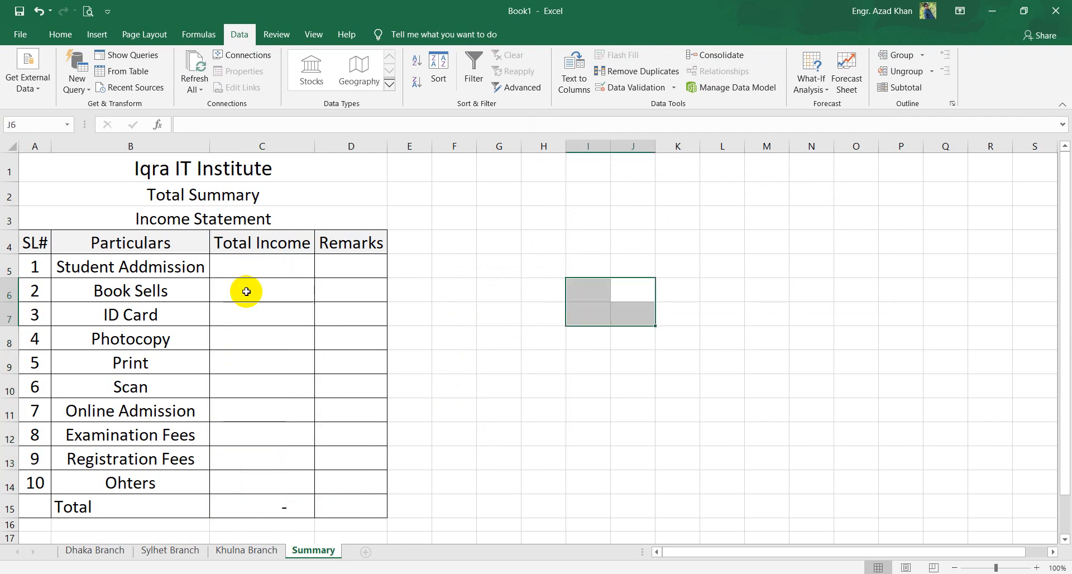
Start Consolidate for C5:C14 of the Summary sheet and delete all existing source references, including Summary C15
{"action": "left_click_drag", "start_coordinate": [253, 266], "coordinate": [258, 481]}
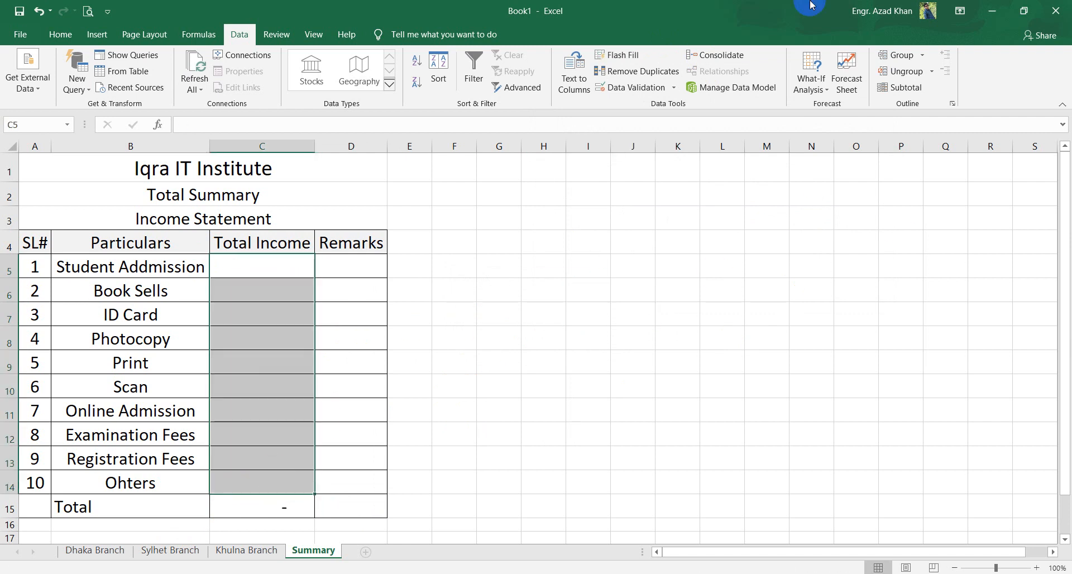
{"action": "left_click", "coordinate": [720, 56]}
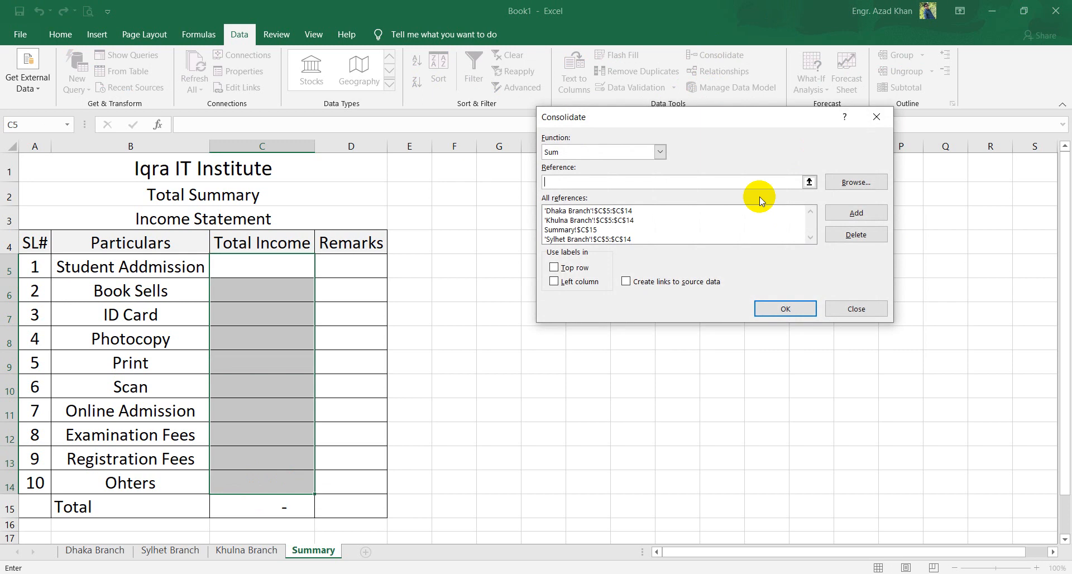
{"action": "left_click", "coordinate": [621, 240]}
{"action": "left_click", "coordinate": [855, 235]}
{"action": "left_click", "coordinate": [663, 220]}
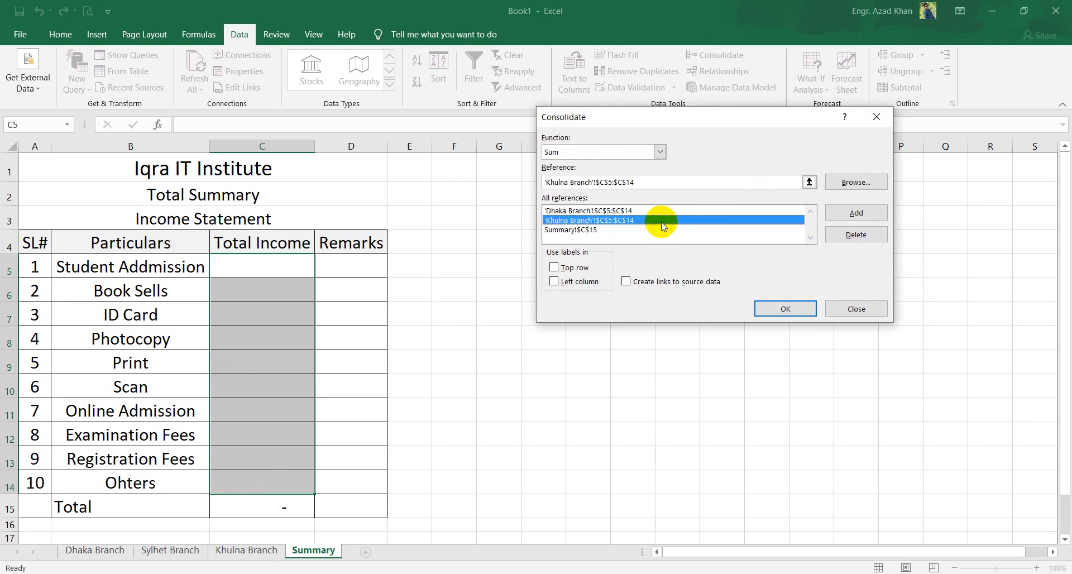
{"action": "left_click", "coordinate": [856, 235]}
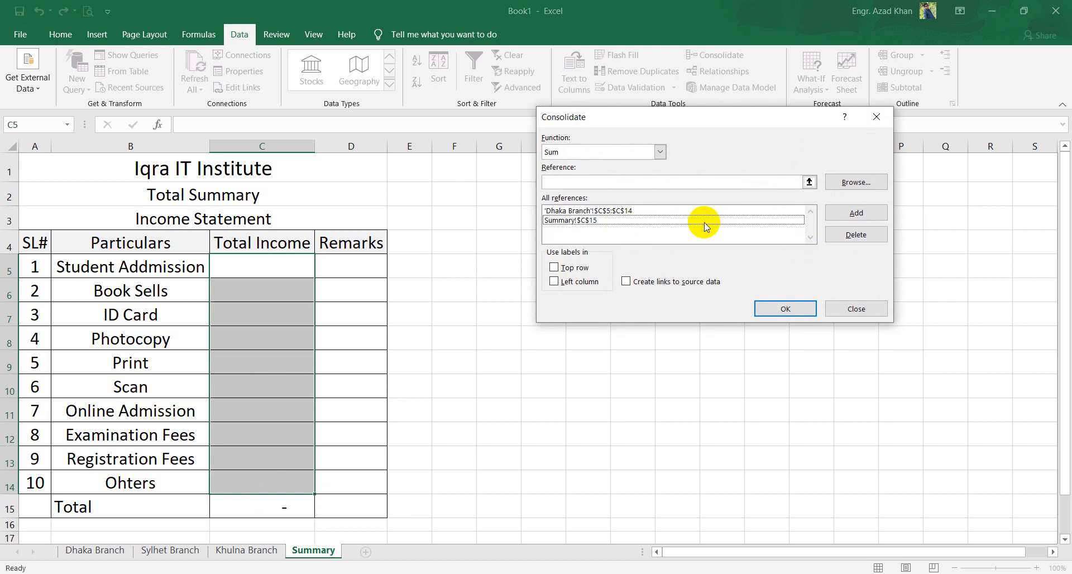
{"action": "left_click", "coordinate": [685, 222]}
{"action": "left_click", "coordinate": [838, 235]}
{"action": "left_click", "coordinate": [665, 211]}
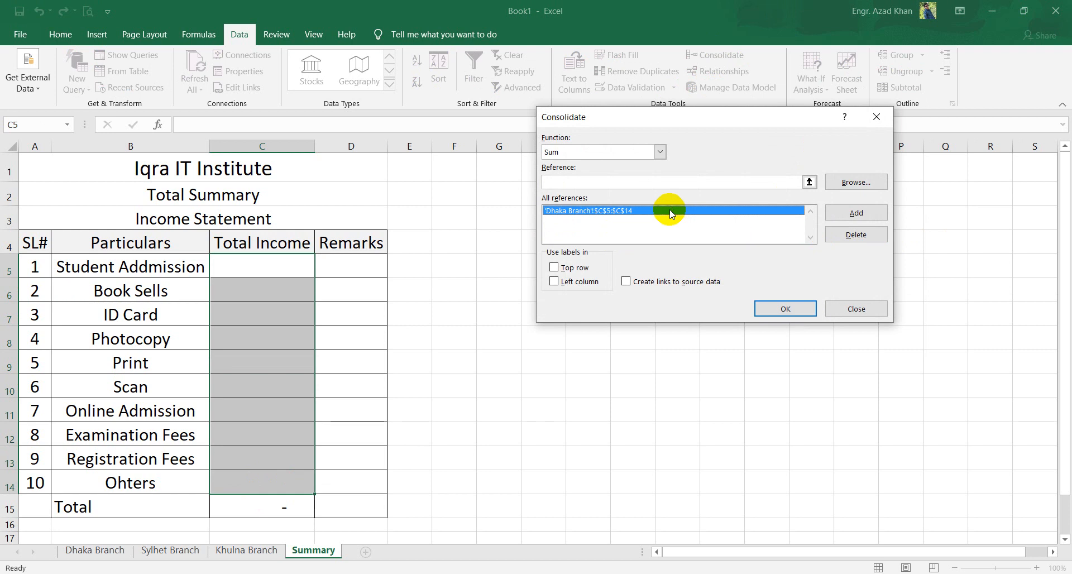
{"action": "left_click", "coordinate": [856, 235]}
Add the Dhaka Branch range C5:C14 as a consolidation reference
{"action": "left_click", "coordinate": [808, 181]}
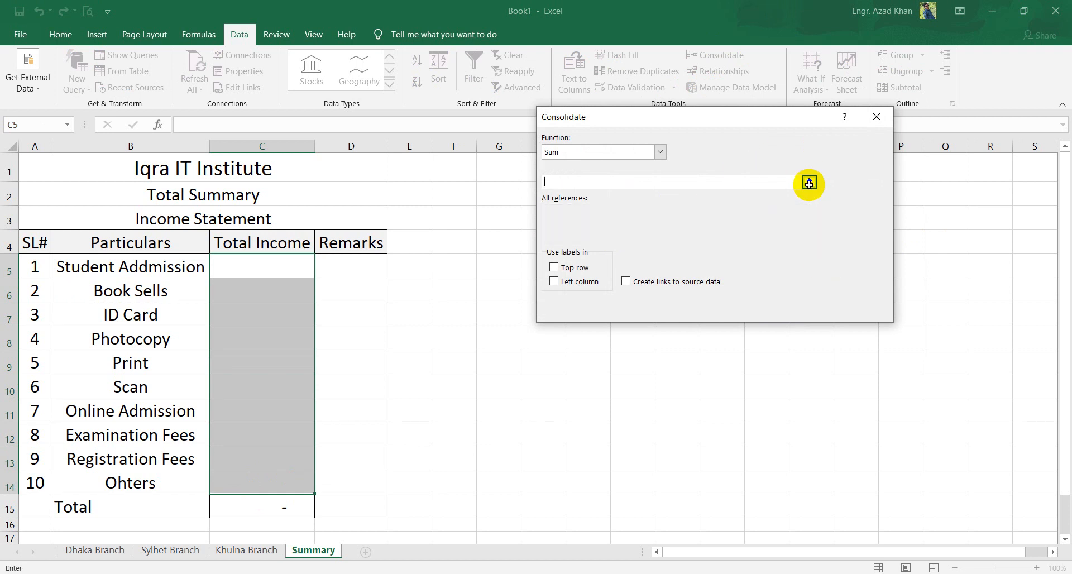
{"action": "left_click", "coordinate": [79, 550]}
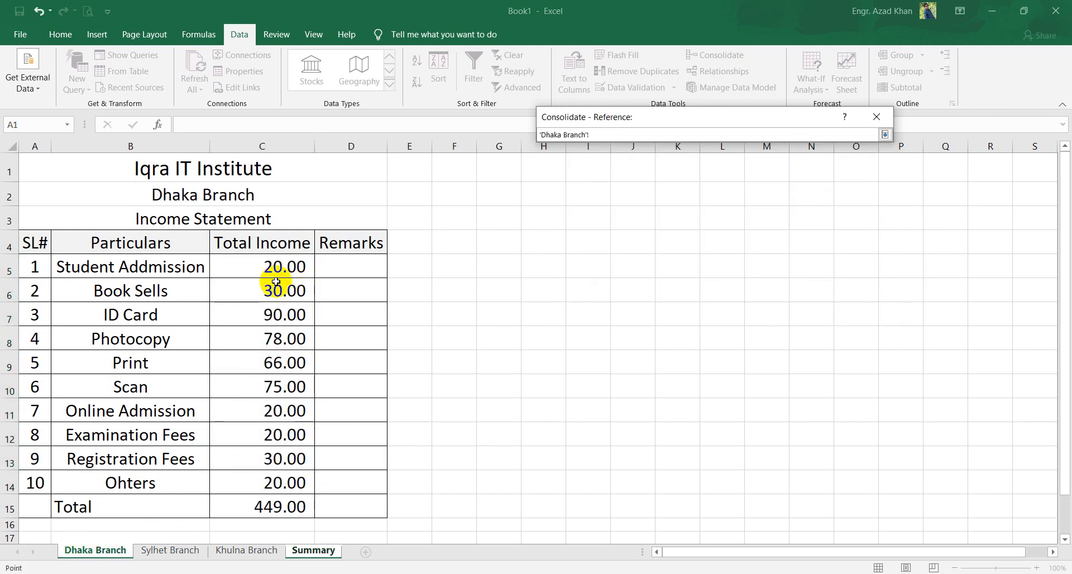
{"action": "left_click_drag", "start_coordinate": [273, 267], "coordinate": [280, 484]}
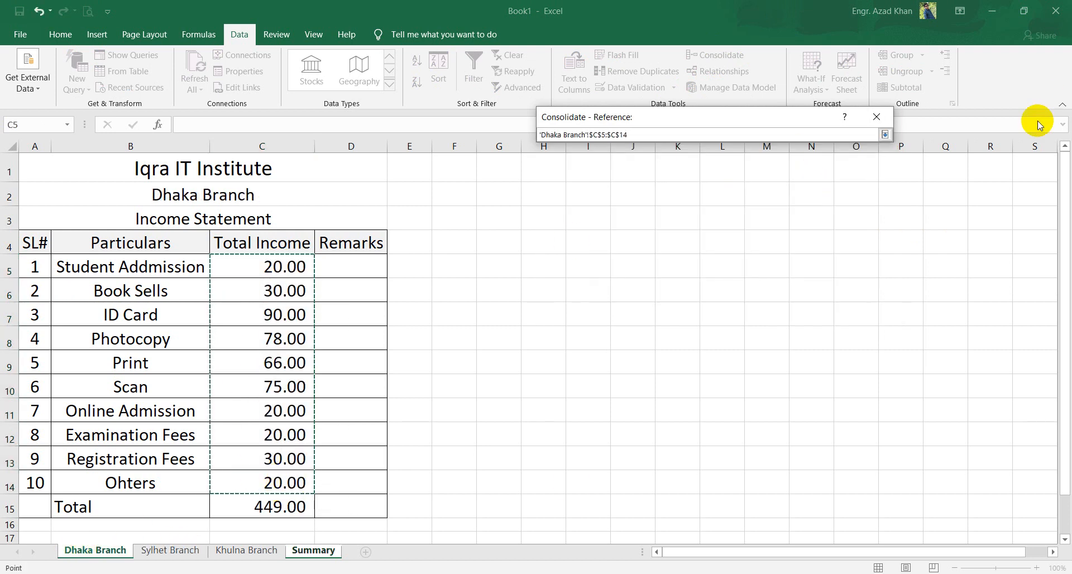
{"action": "left_click", "coordinate": [884, 134]}
{"action": "left_click", "coordinate": [854, 213]}
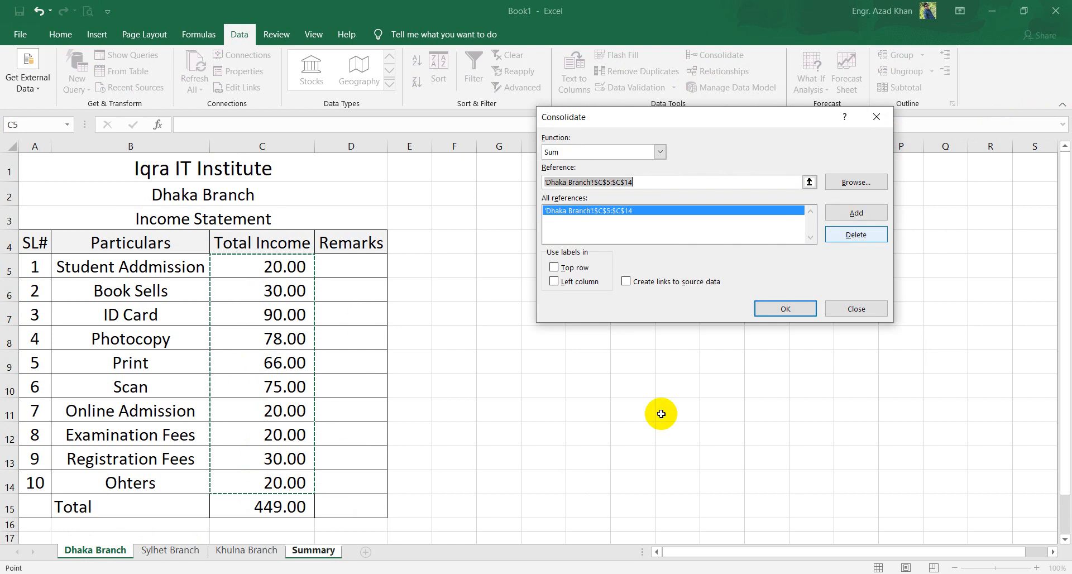
Add the matching C5:C14 ranges of the Sylhet Branch and Khulna Branch sheets to the references
{"action": "left_click", "coordinate": [162, 551]}
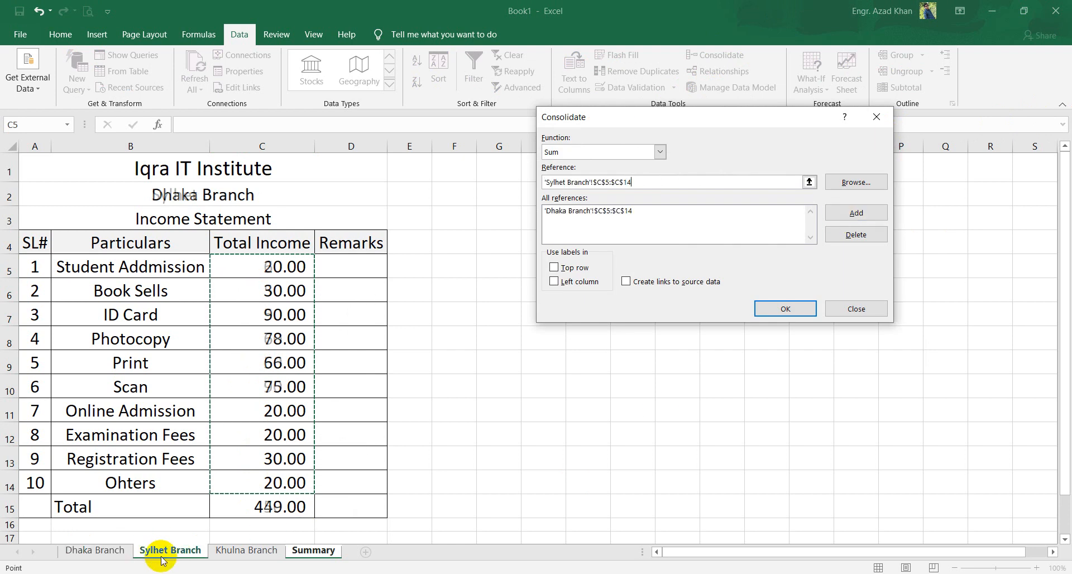
{"action": "left_click", "coordinate": [881, 208]}
{"action": "left_click", "coordinate": [250, 559]}
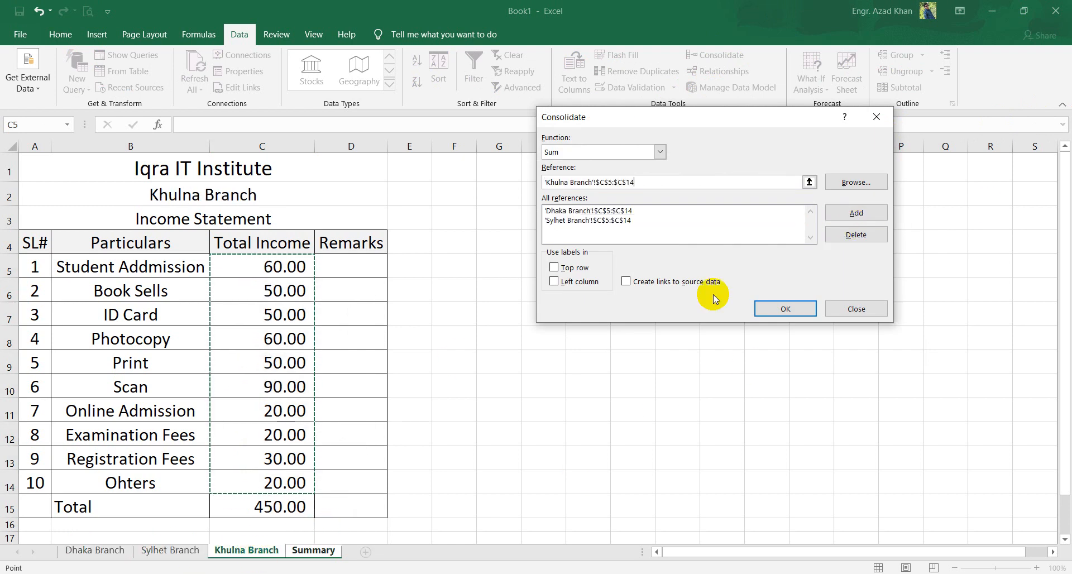
{"action": "left_click", "coordinate": [866, 216]}
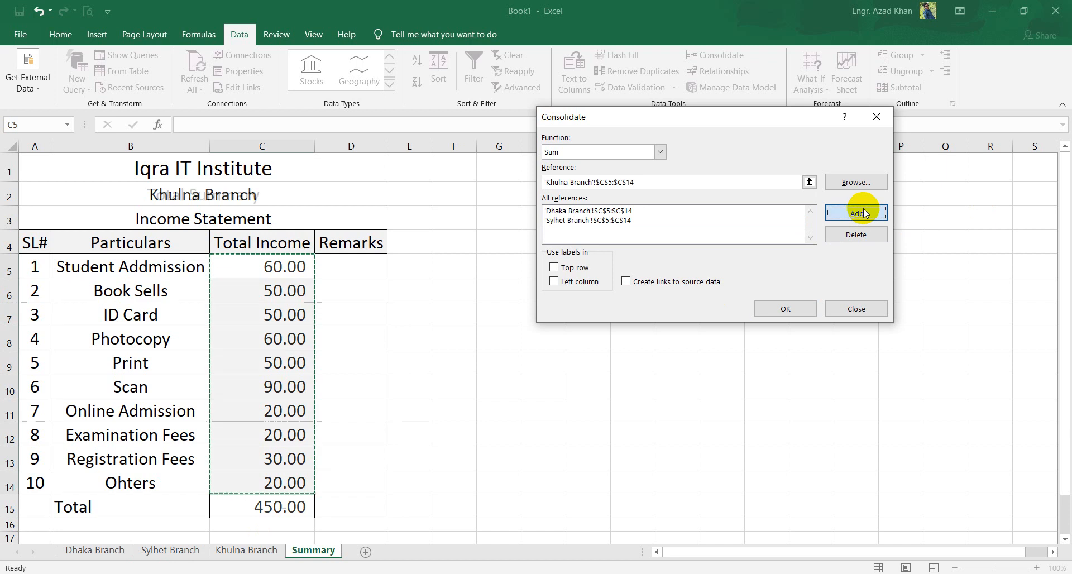
Return to the Summary sheet and run the Sum consolidation of the three branch ranges into C5:C14
{"action": "left_click", "coordinate": [296, 550]}
{"action": "left_click", "coordinate": [272, 508]}
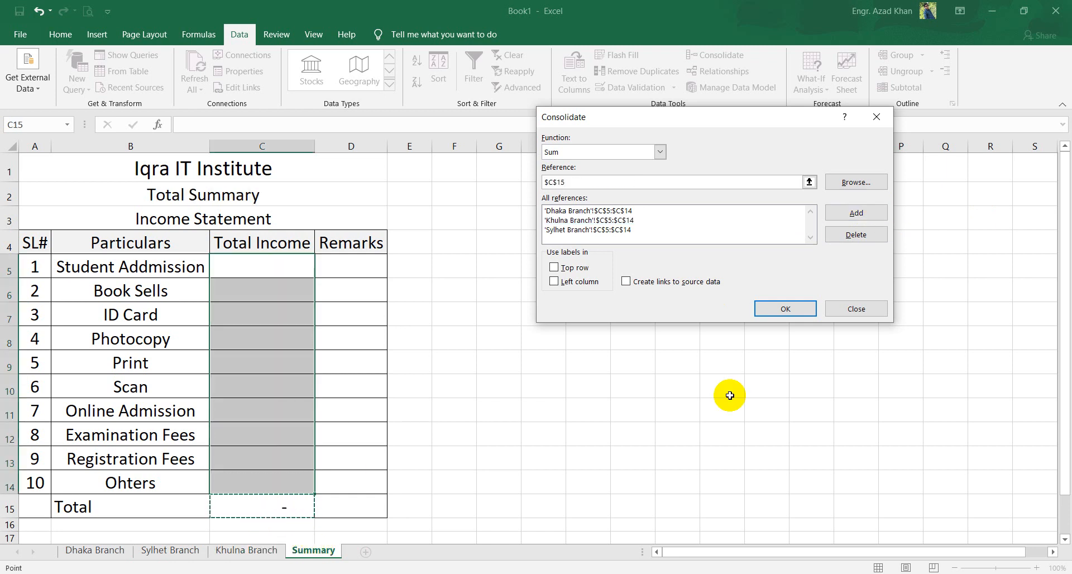
{"action": "left_click", "coordinate": [787, 309]}
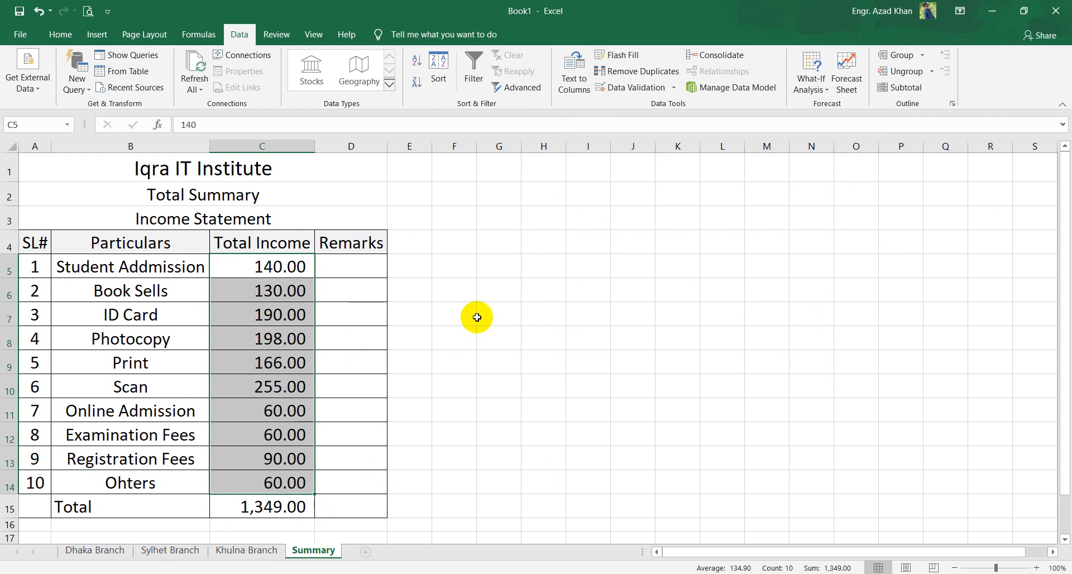
{"action": "left_click", "coordinate": [561, 280]}
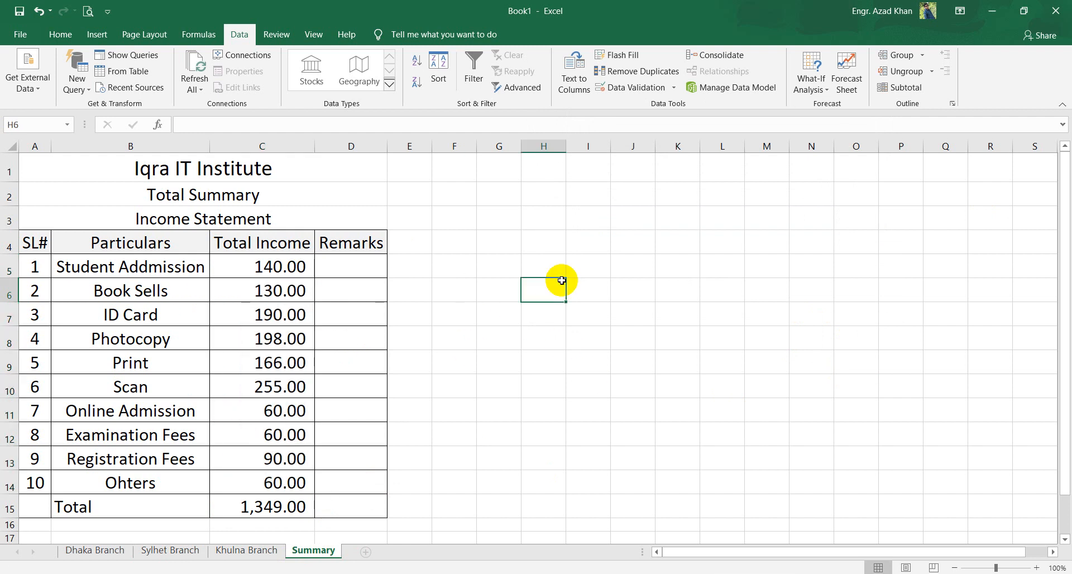